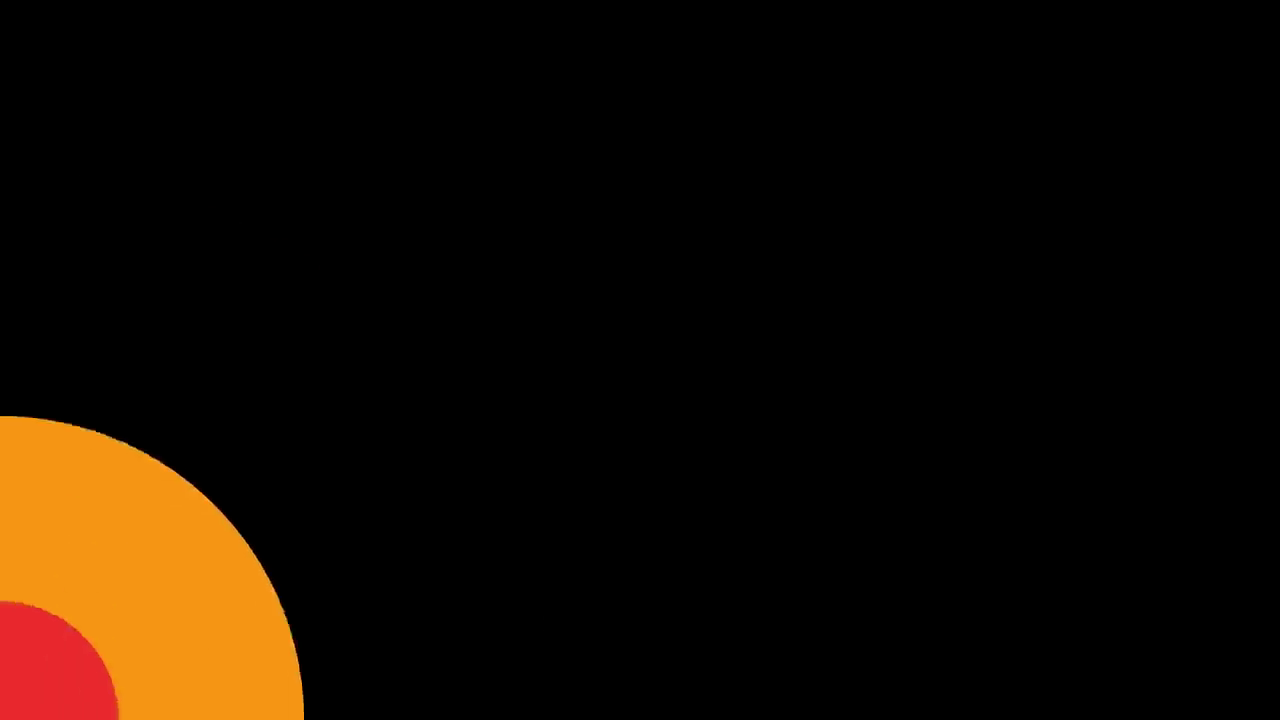
Step: Launch Microsoft Word 2010 by searching 'word' in the Start menu
scroll(642, 400, "up", 3, "ctrl")
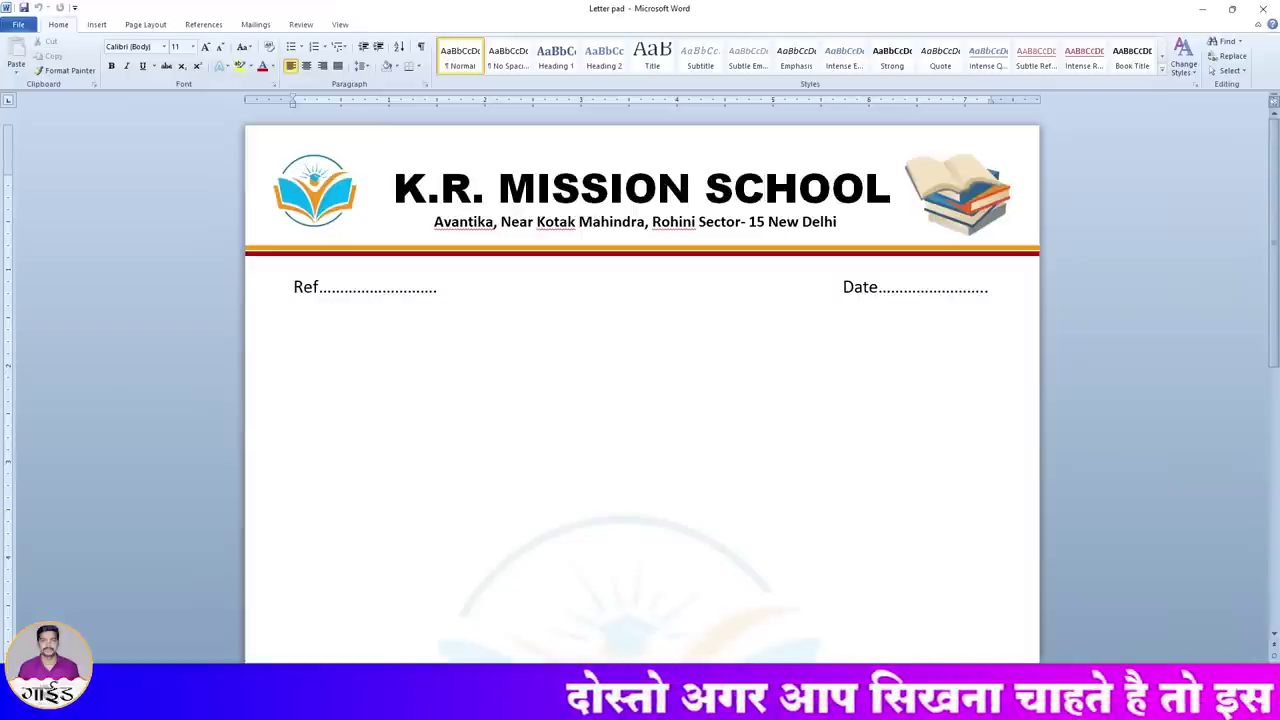
scroll(455, 327, "down", 5)
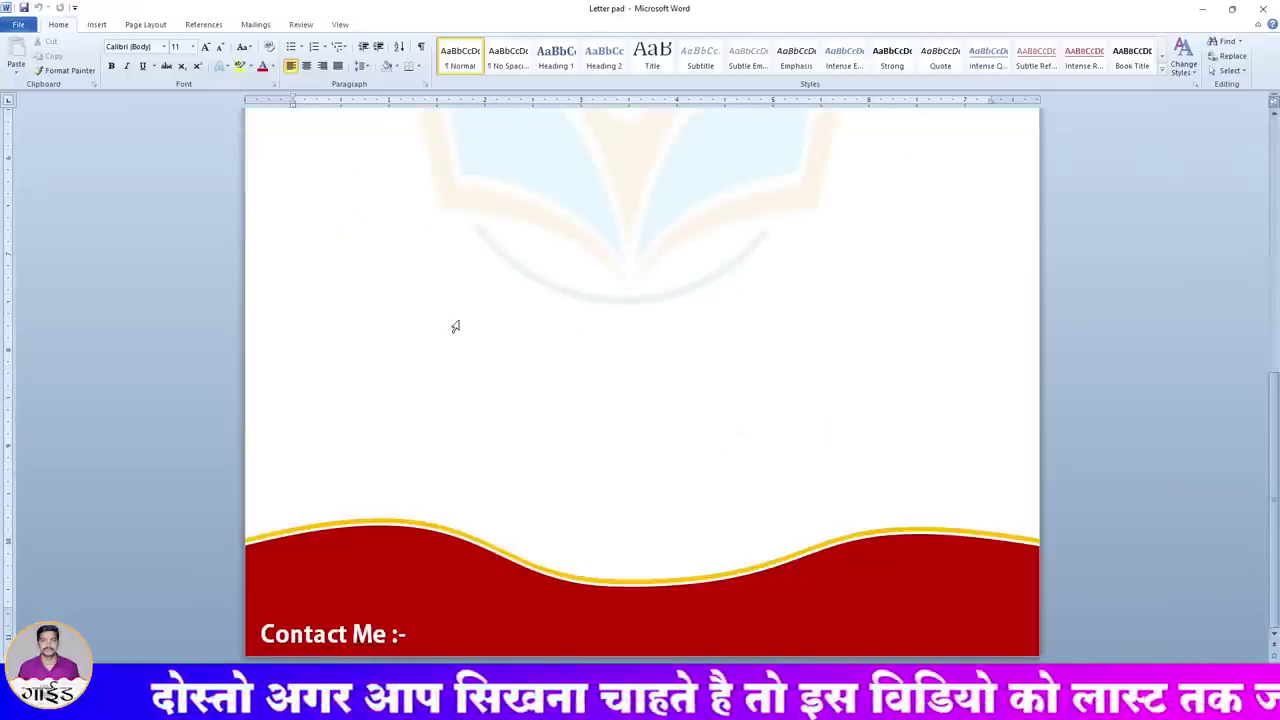
scroll(451, 323, "up", 8)
scroll(451, 323, "up", 3)
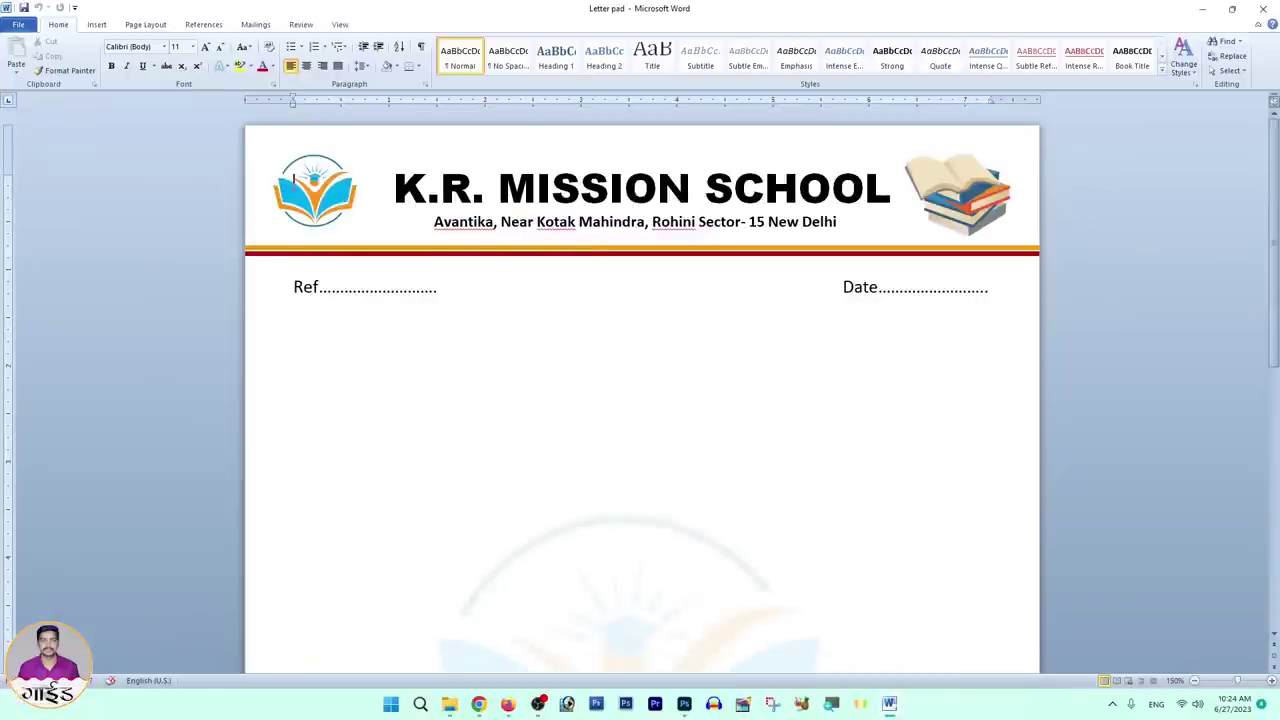
scroll(588, 323, "down", 5)
scroll(588, 323, "down", 5)
scroll(588, 323, "down", 4, "ctrl")
scroll(590, 324, "down", 4, "ctrl")
scroll(591, 324, "up", 2, "ctrl")
scroll(591, 324, "down", 1, "ctrl")
scroll(591, 324, "down", 1, "ctrl")
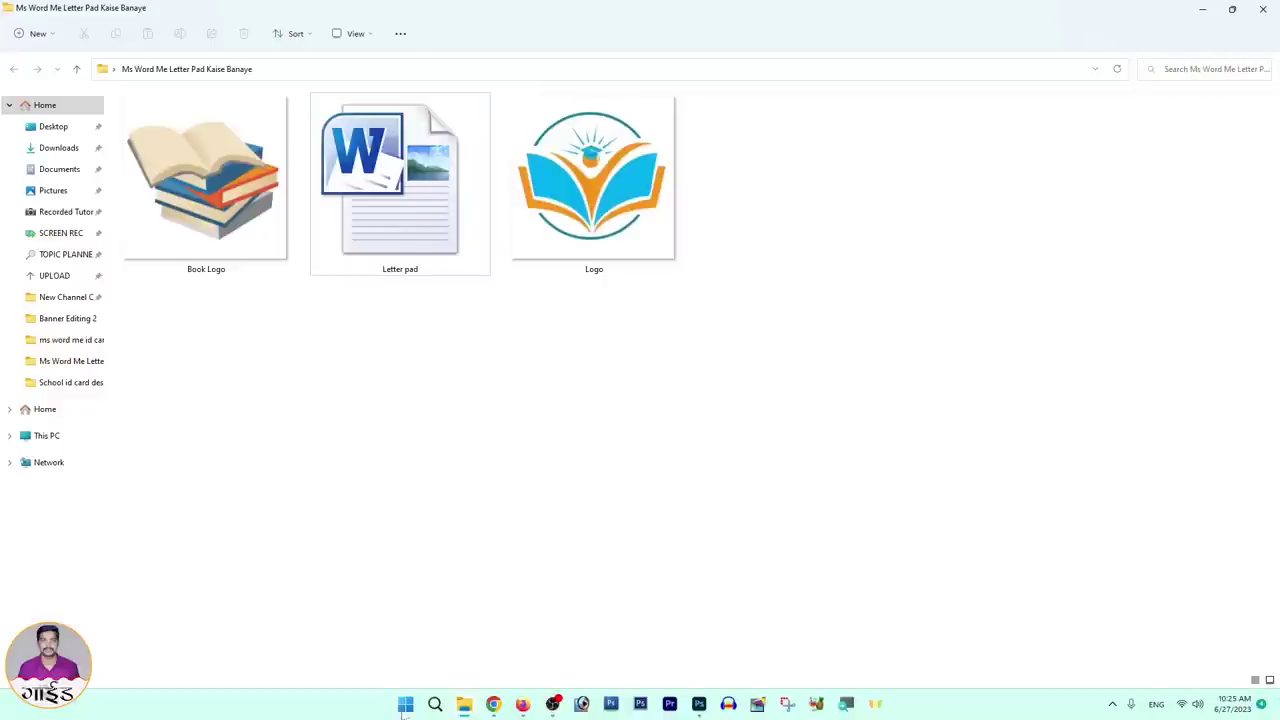
left_click(404, 706)
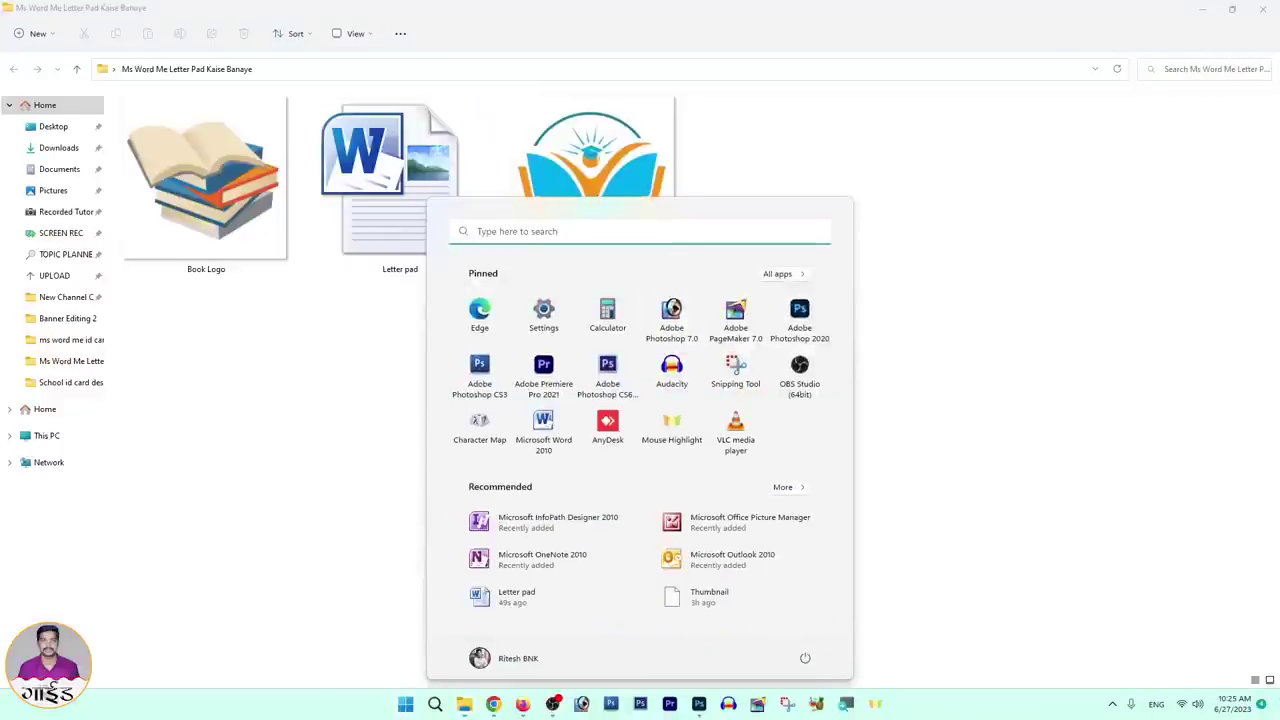
left_click(648, 238)
type("word")
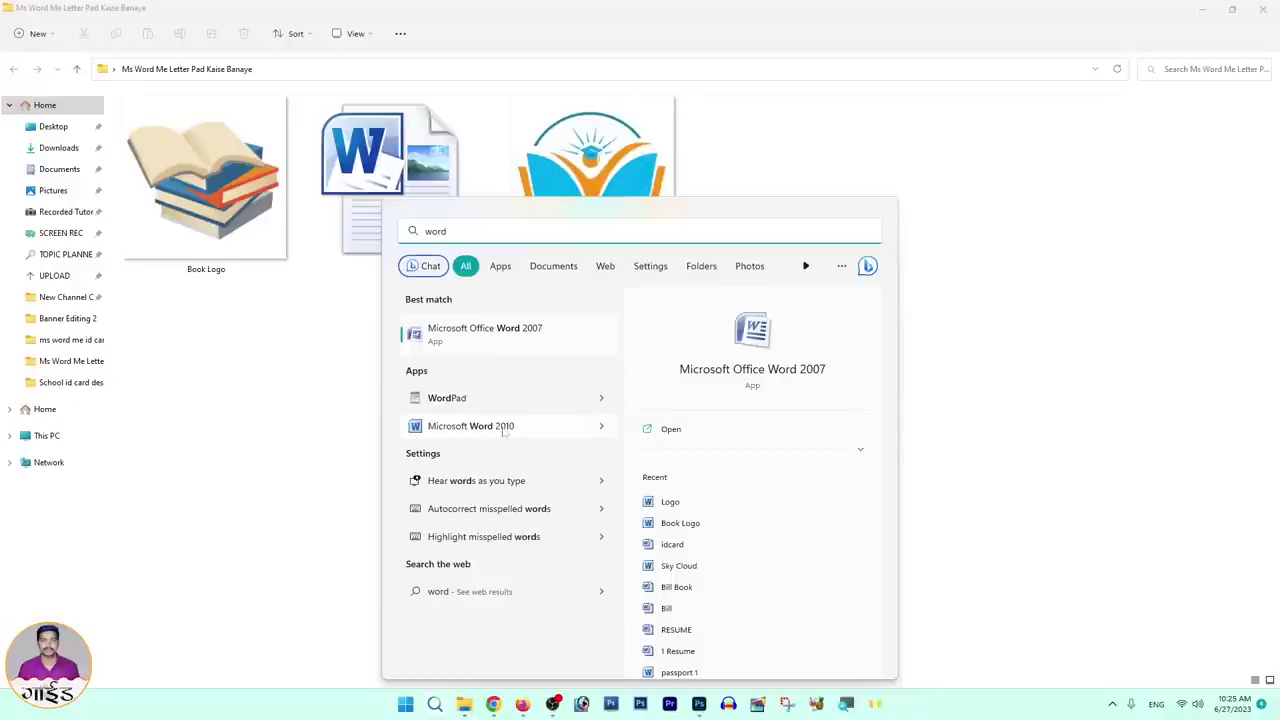
left_click(494, 428)
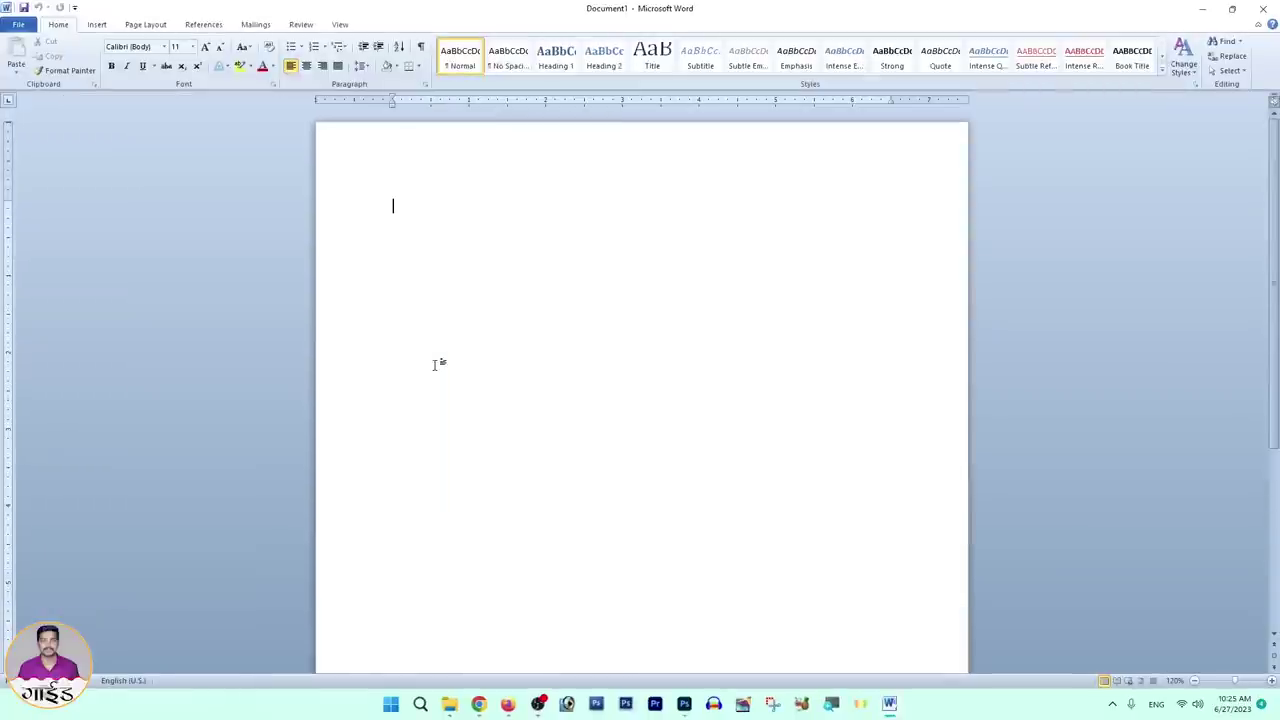
Step: Set the page to A4 paper with Narrow margins, reapplied after the size change
scroll(437, 364, "up", 3)
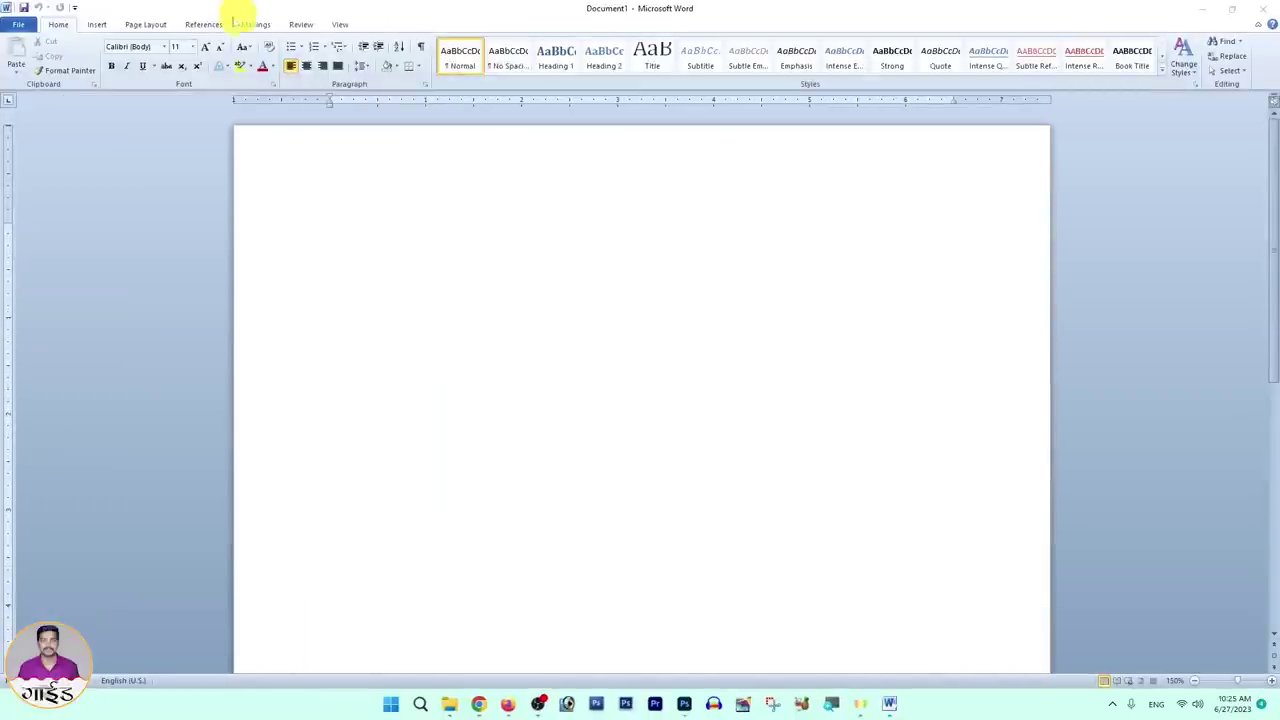
left_click(150, 25)
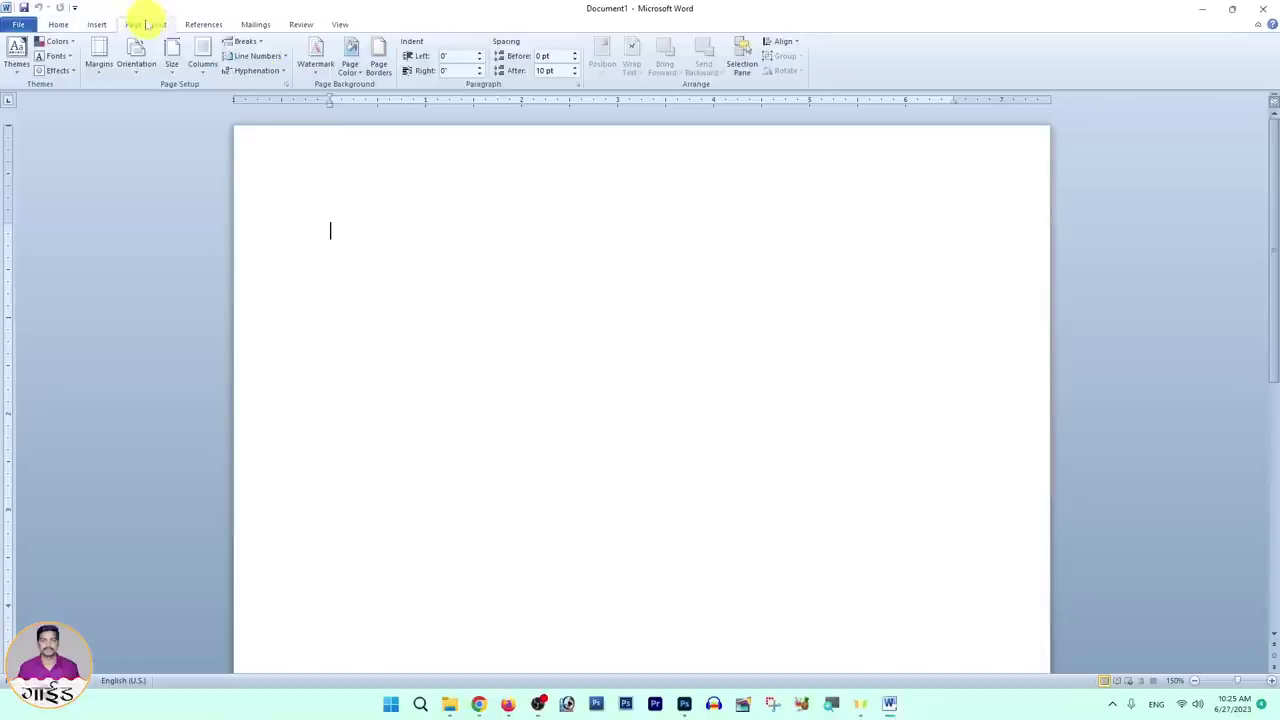
left_click(99, 62)
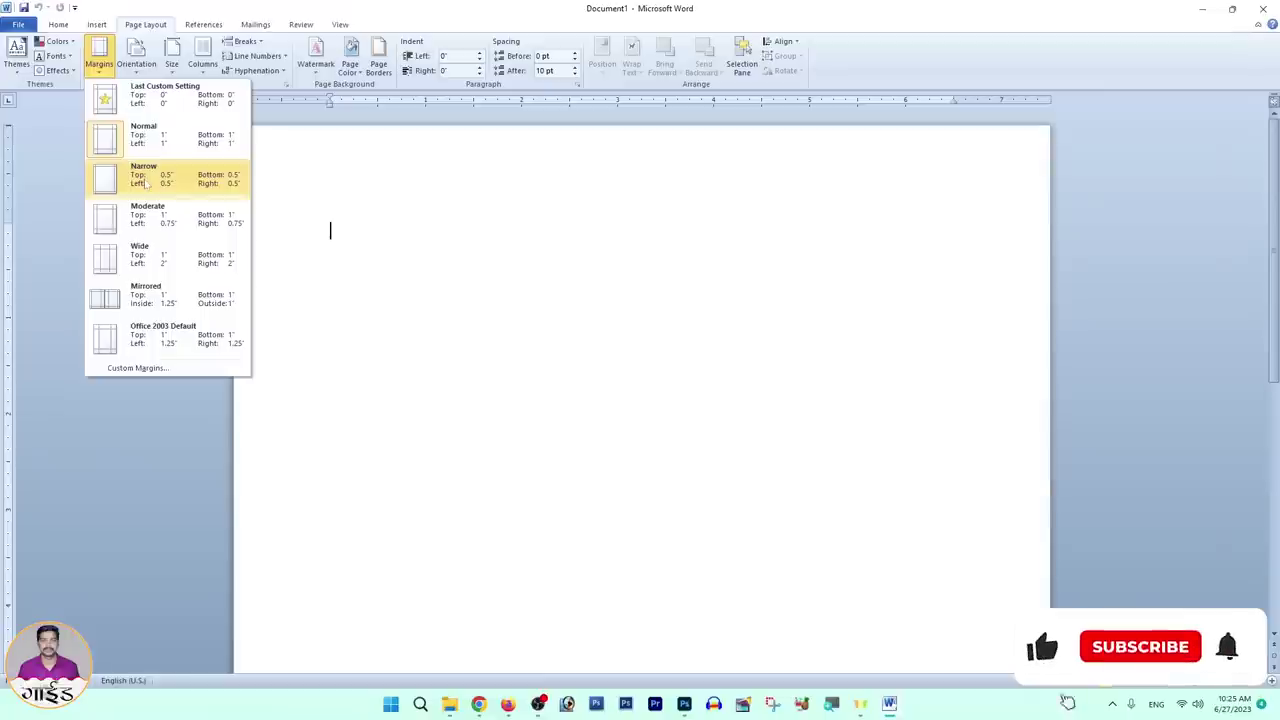
left_click(145, 180)
left_click(171, 60)
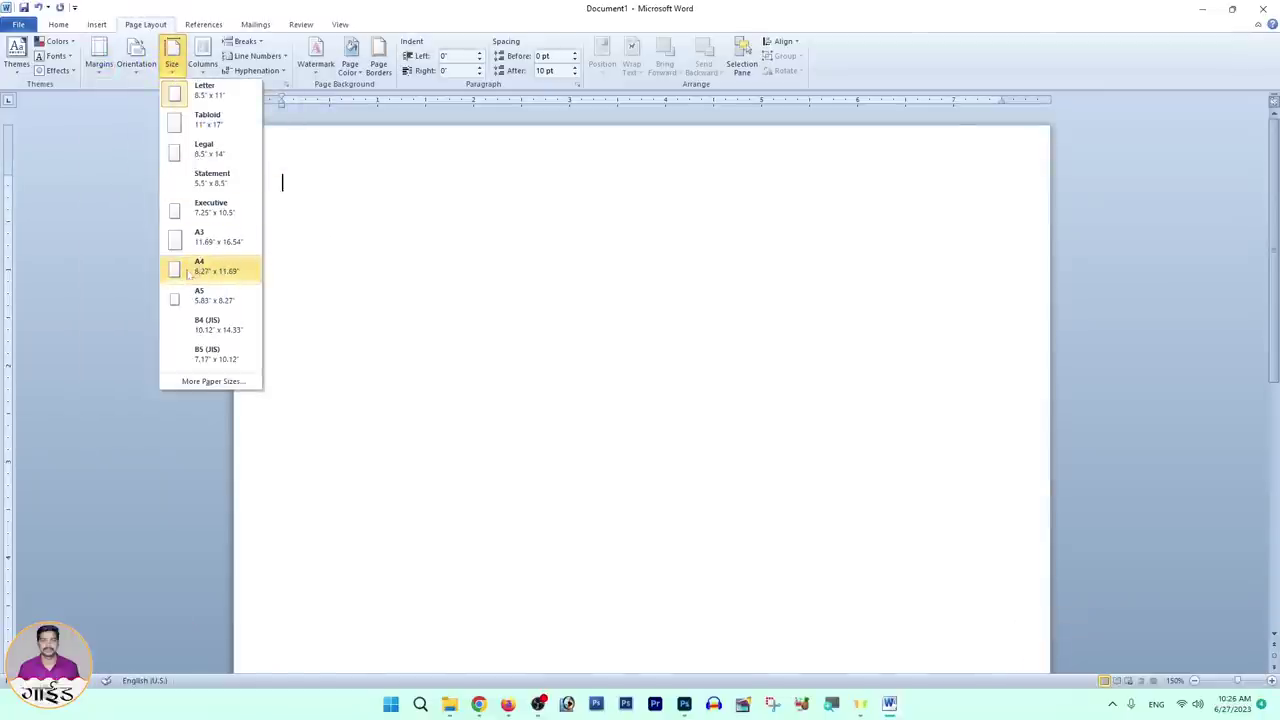
left_click(188, 273)
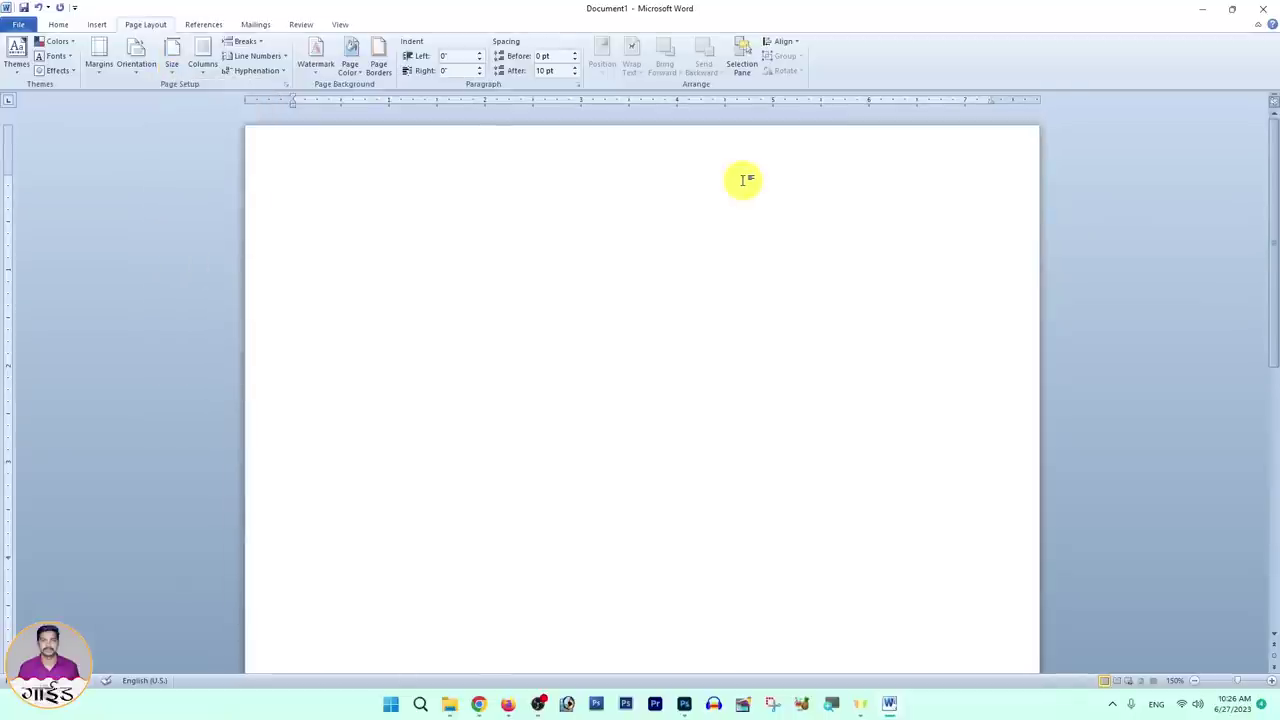
left_click(97, 70)
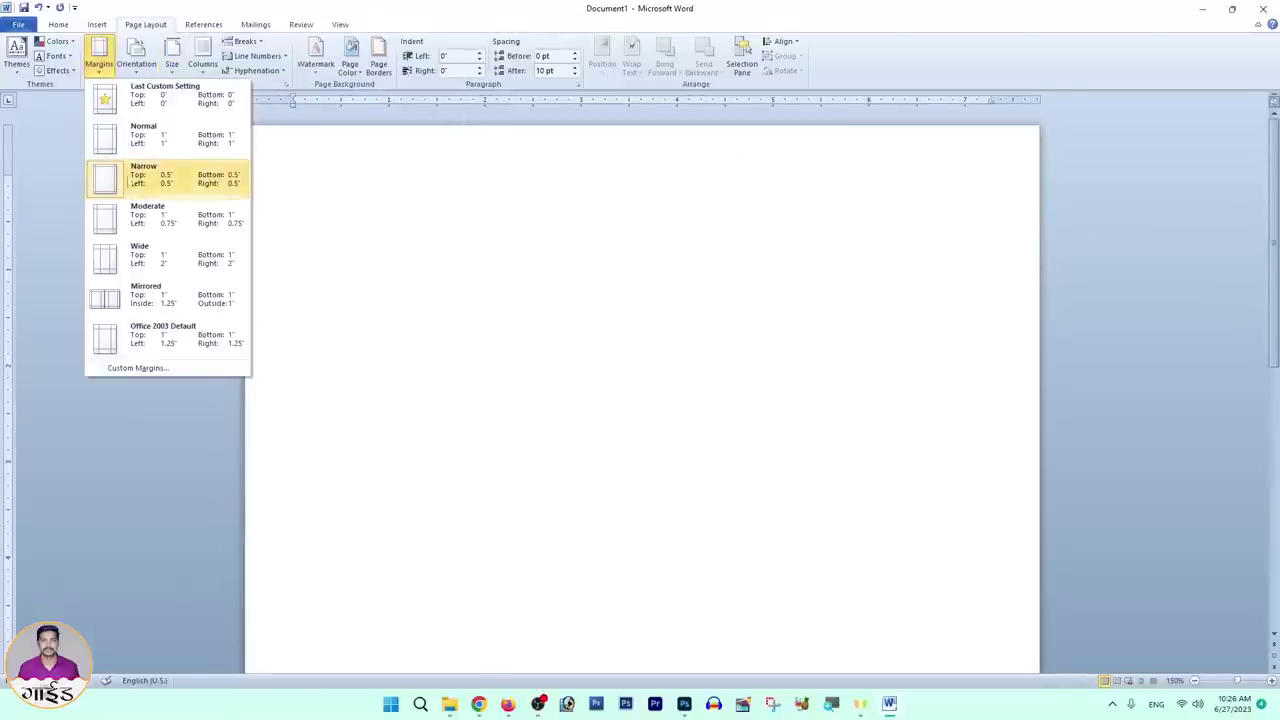
left_click(168, 180)
type("K.R. MISSION SCHOOL")
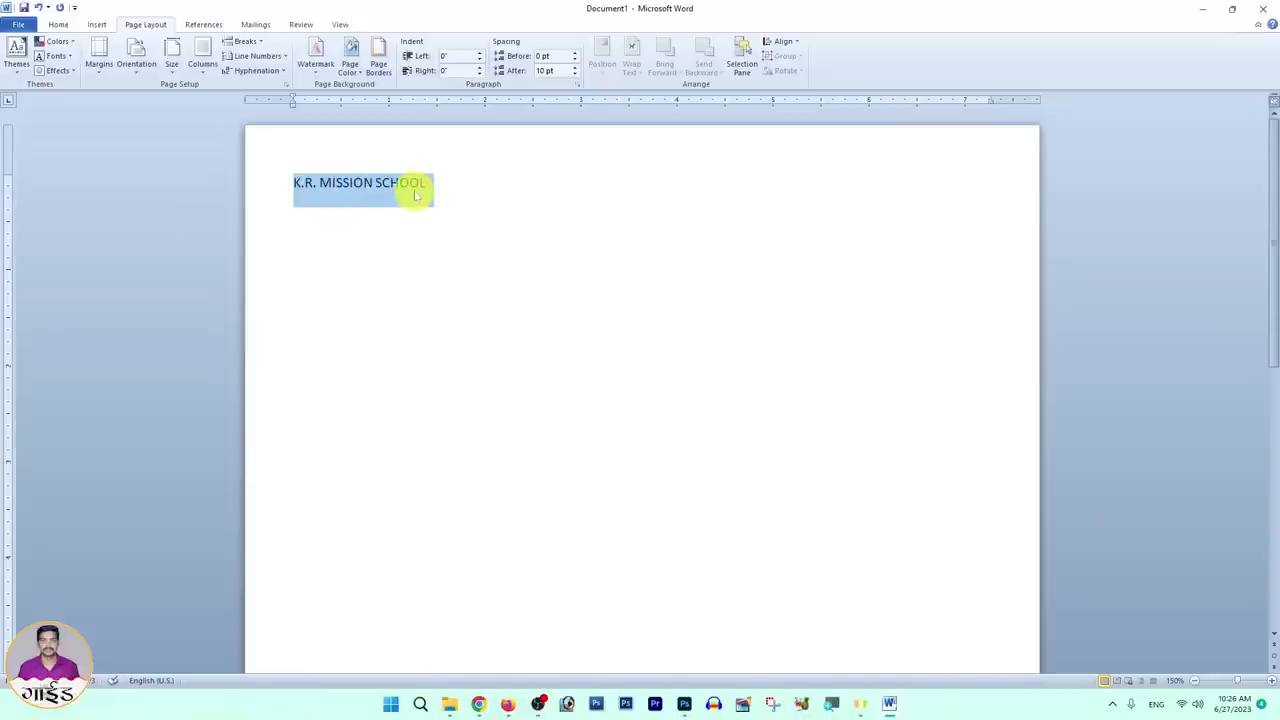
Step: Grow the K.R. MISSION SCHOOL heading to 48 pt, shrink it to 36 pt, and cut it
left_click(58, 24)
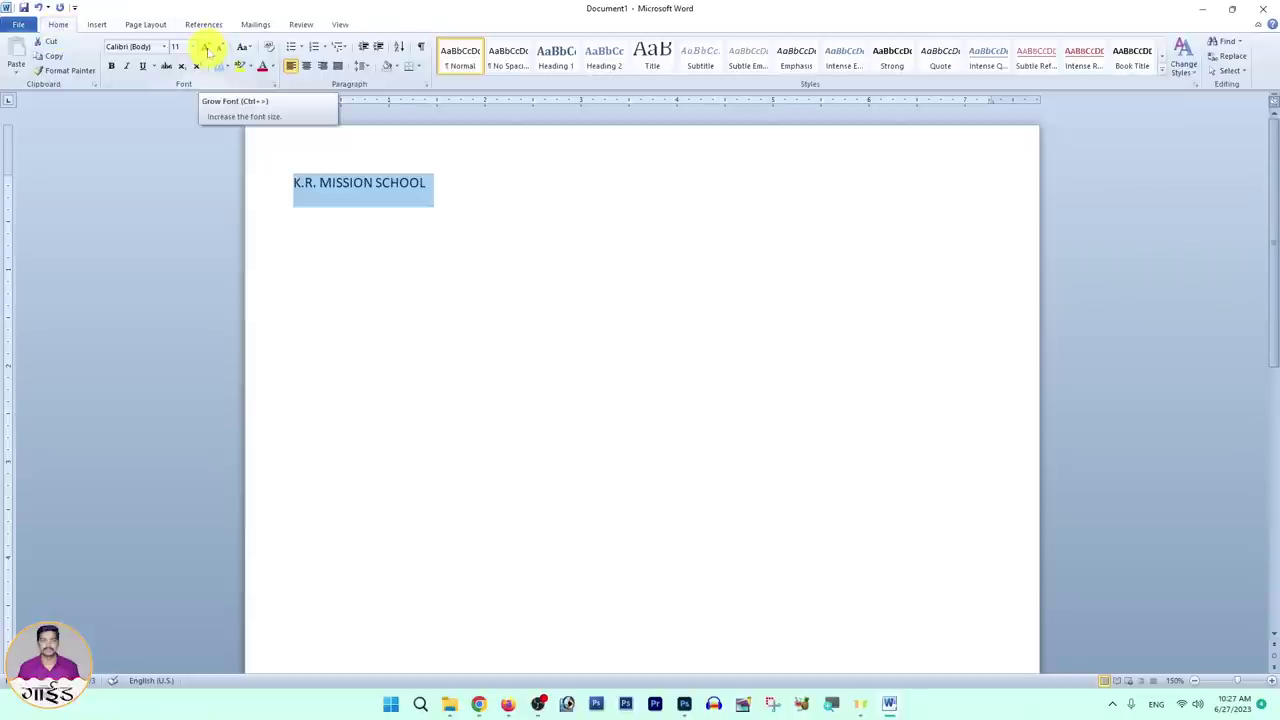
left_click(208, 50)
triple_click(208, 50)
triple_click(208, 50)
double_click(208, 50)
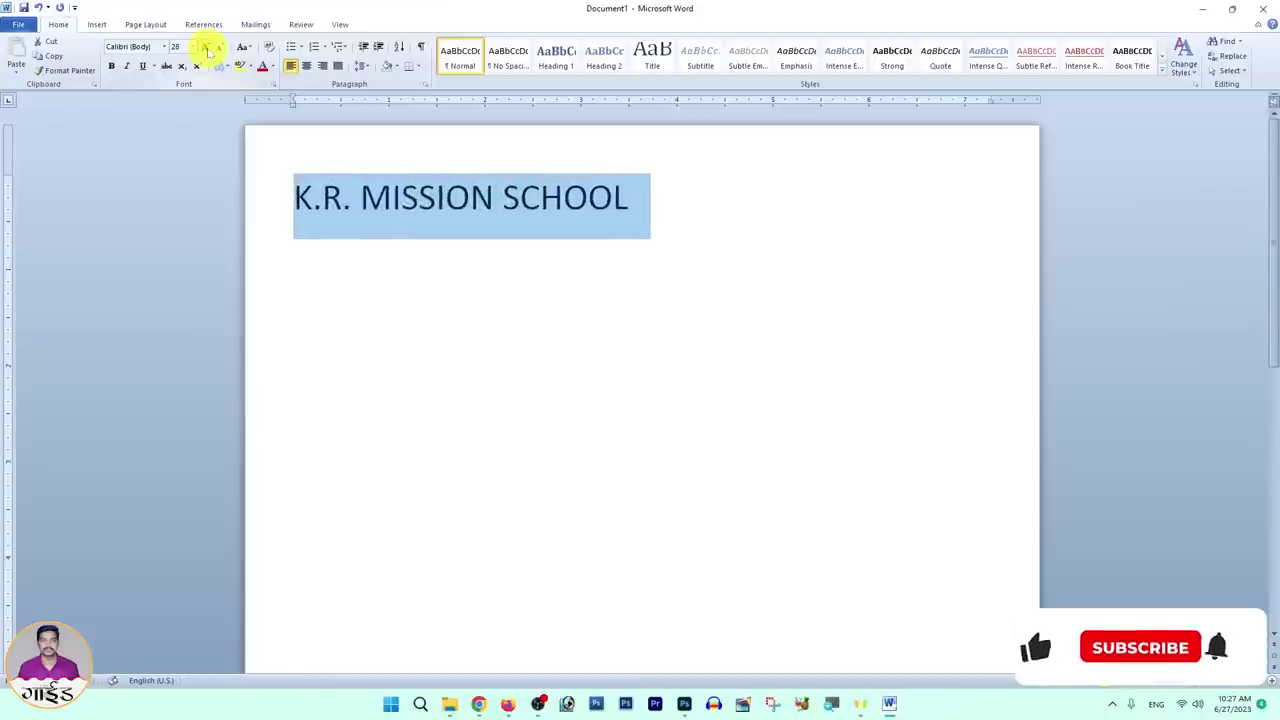
double_click(208, 50)
left_click(218, 48)
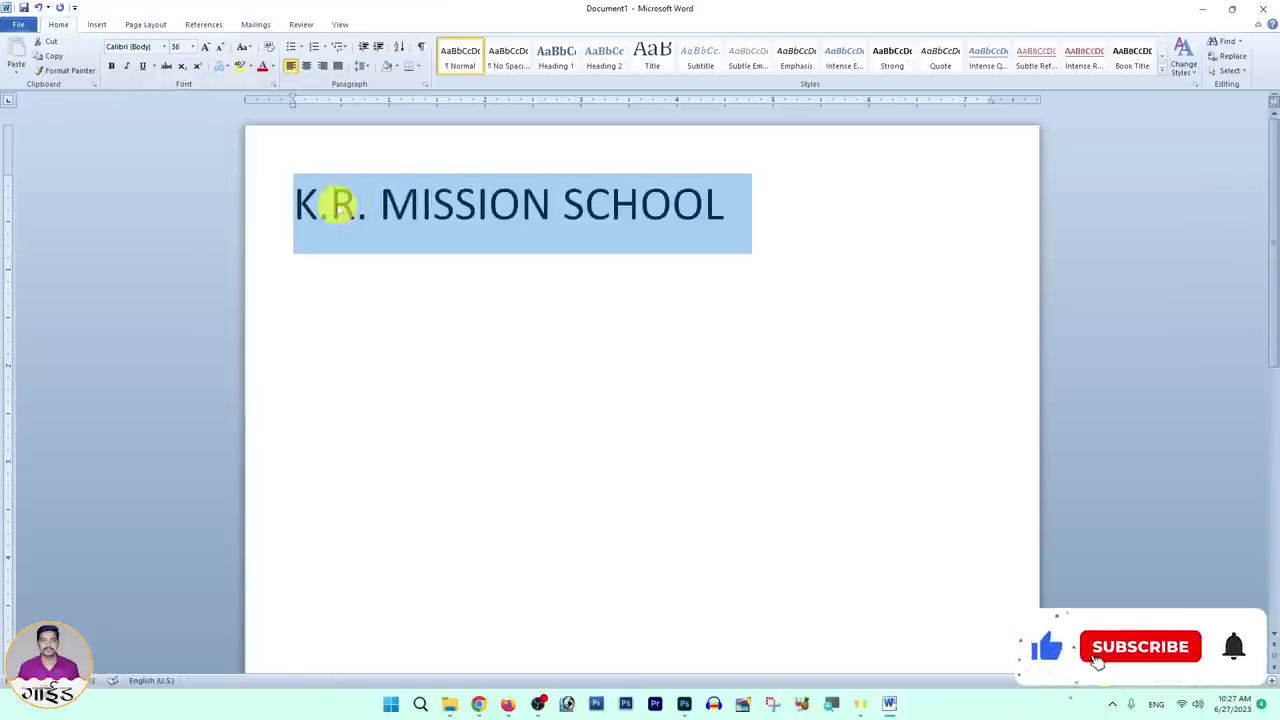
right_click(390, 203)
left_click(404, 207)
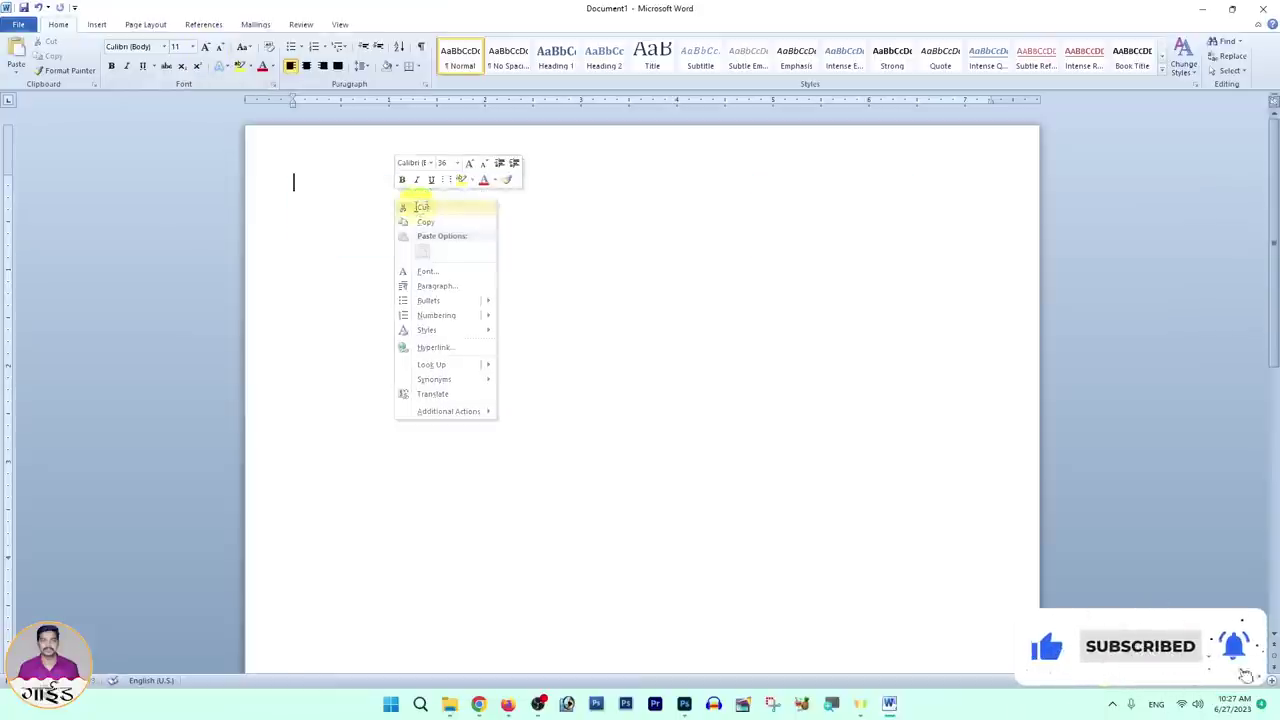
Step: Draw a wide text box near the top of the page
left_click(97, 24)
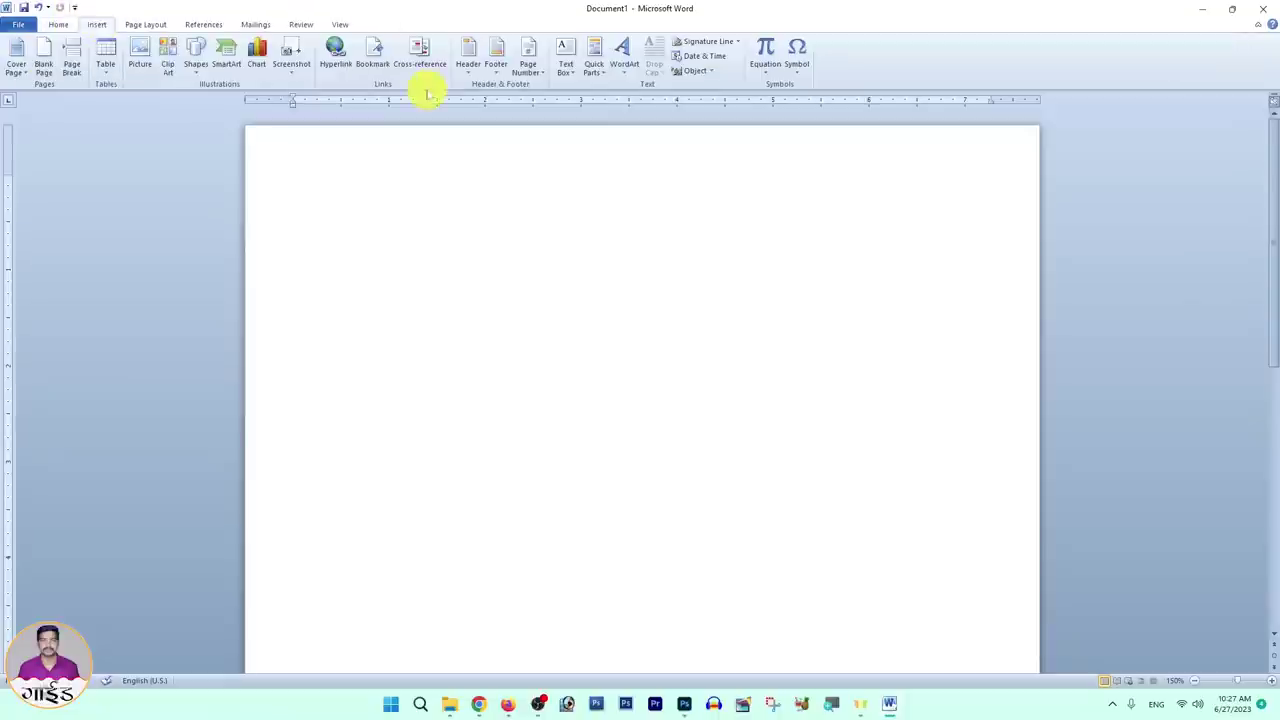
left_click(564, 68)
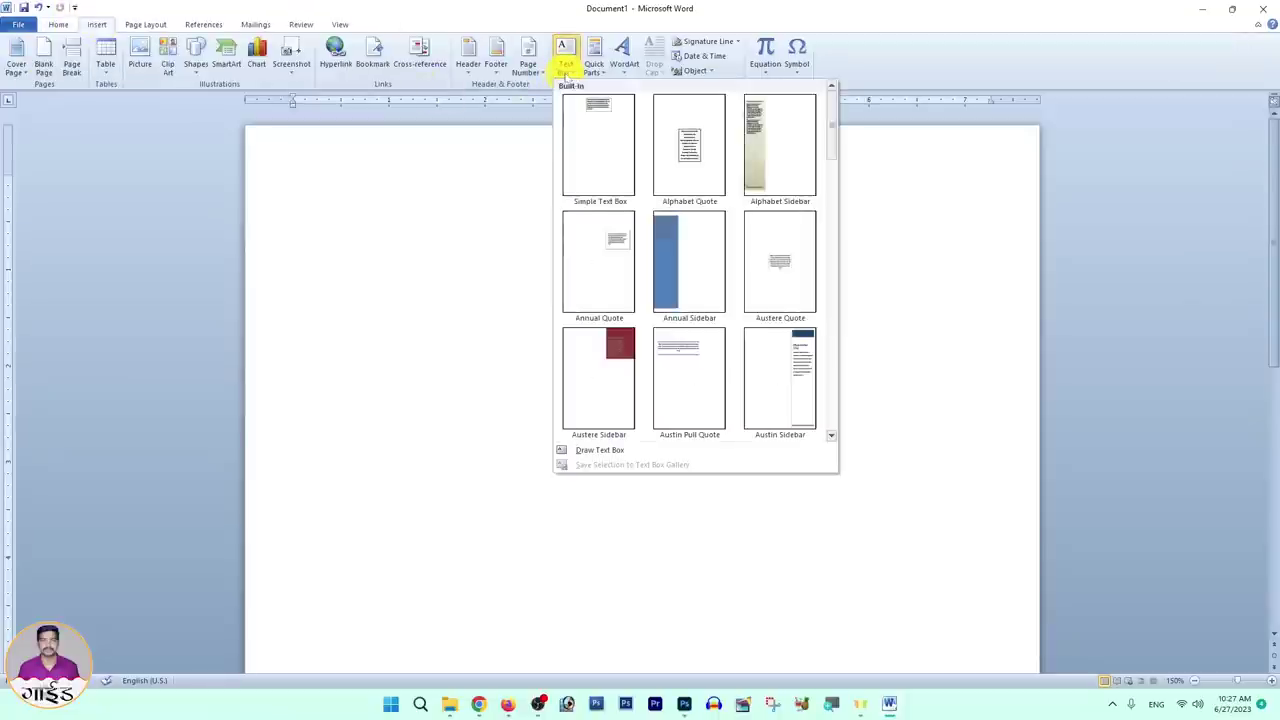
left_click(590, 450)
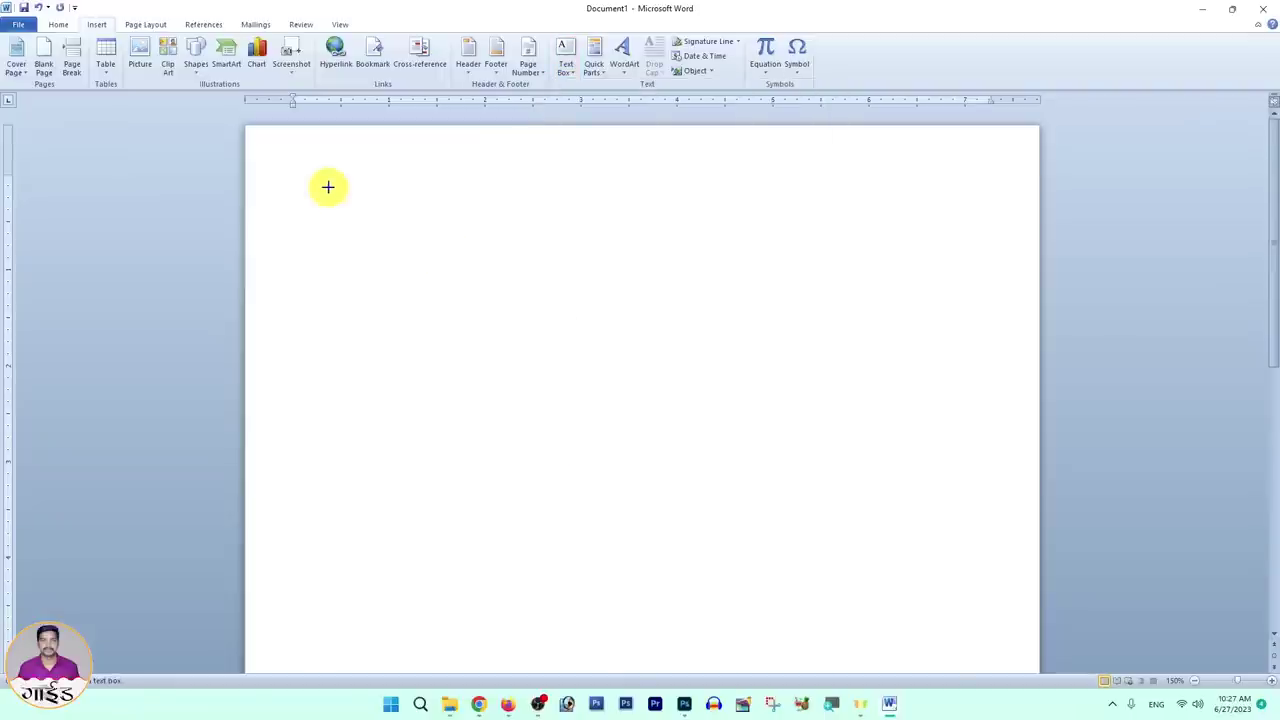
mouse_move(309, 165)
left_mouse_down()
mouse_move(797, 276)
mouse_move(960, 232)
left_mouse_up()
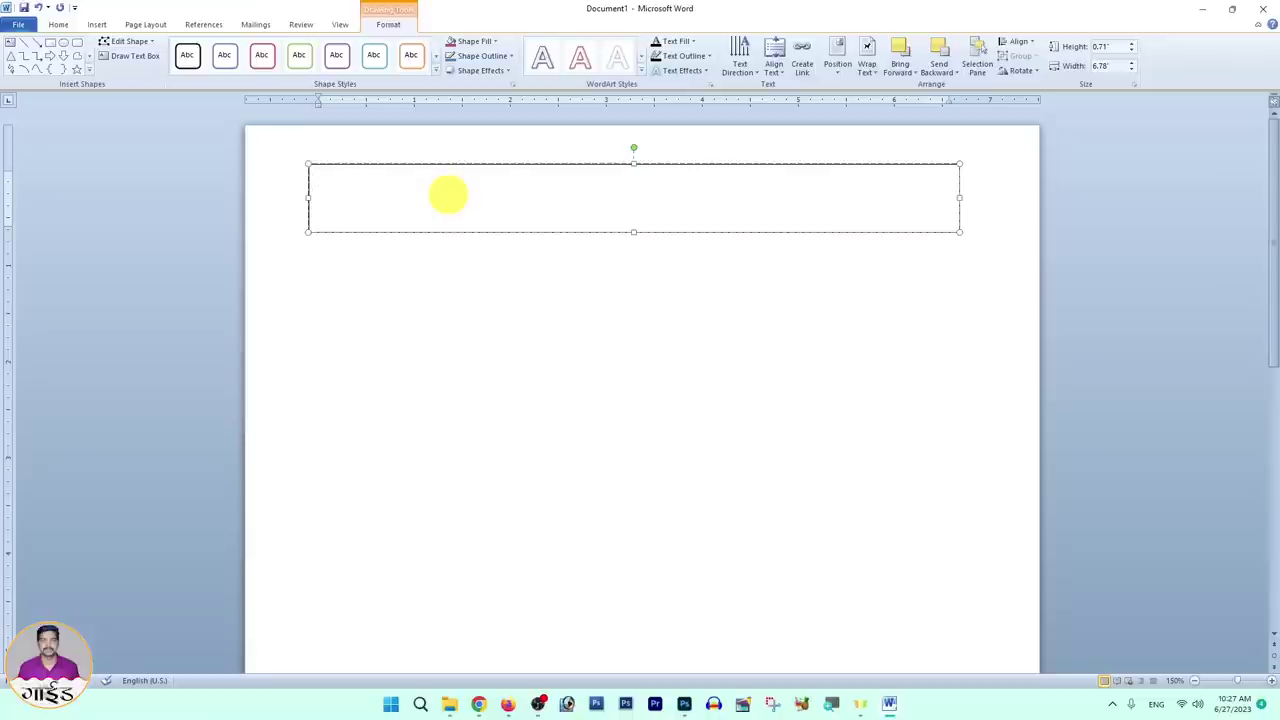
Step: Paste K.R. MISSION SCHOOL into the text box and centre it
key("ctrl+v")
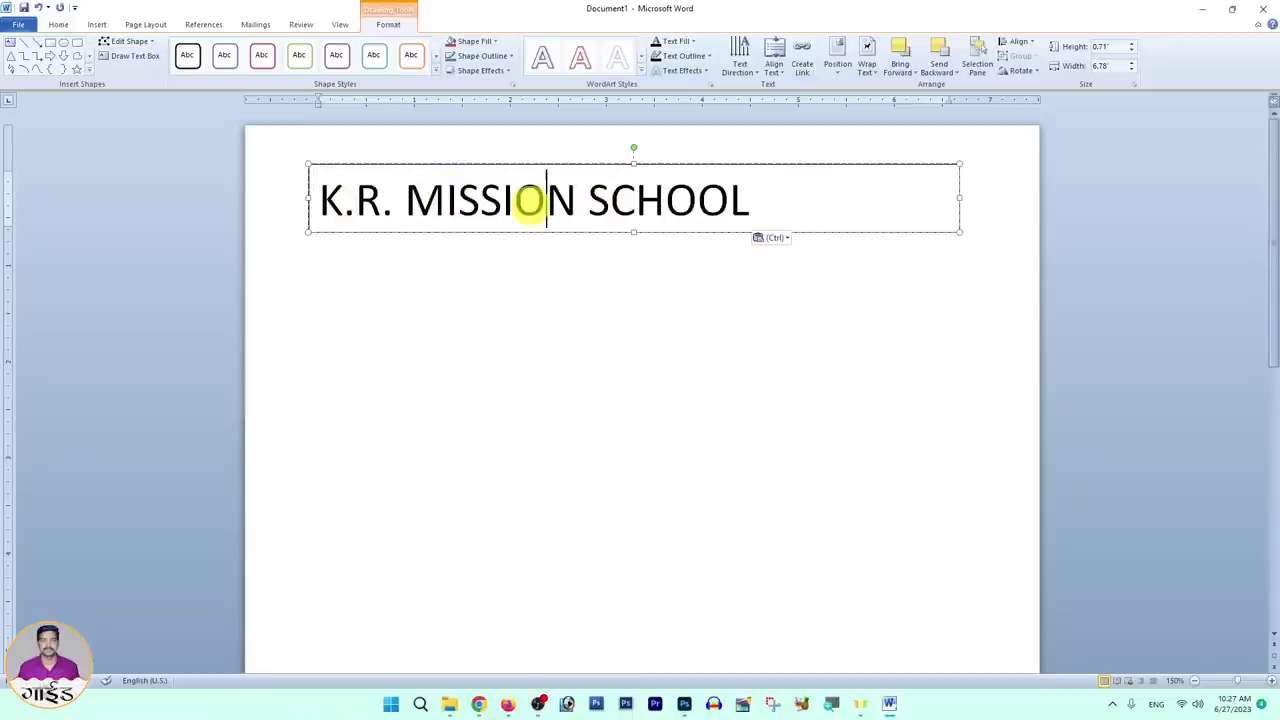
key("ctrl")
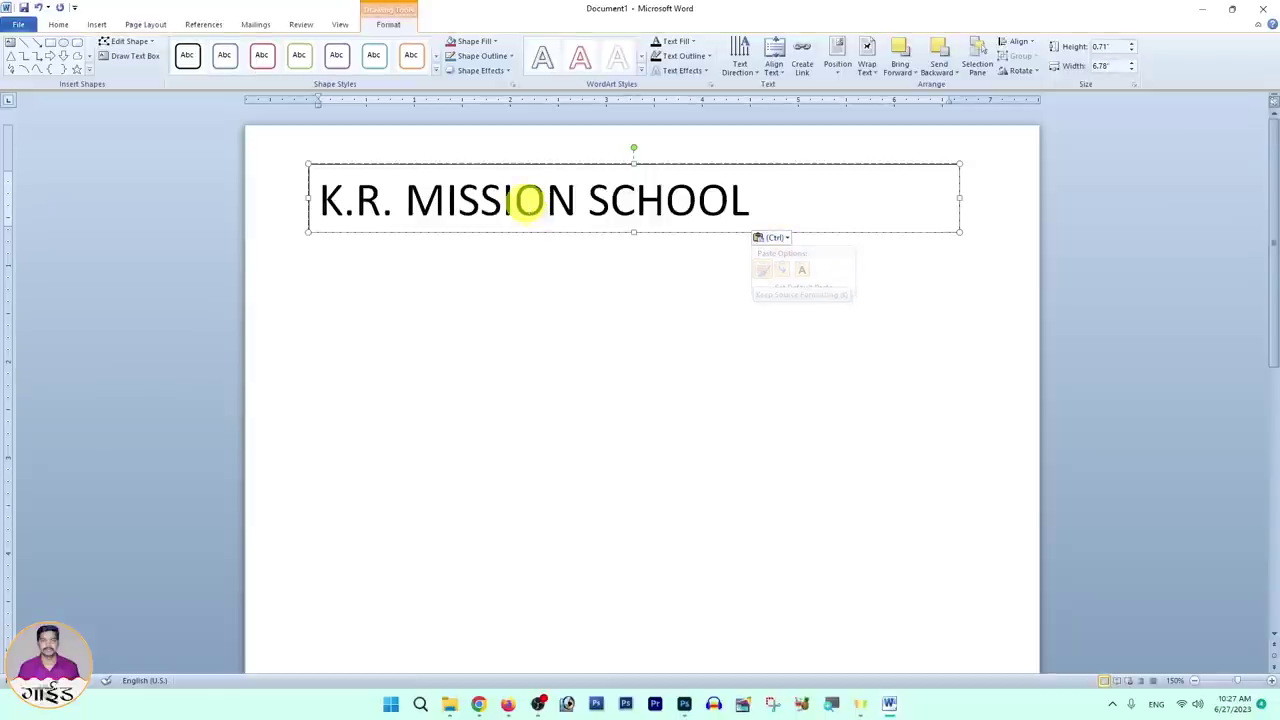
triple_click(514, 200)
left_click(58, 24)
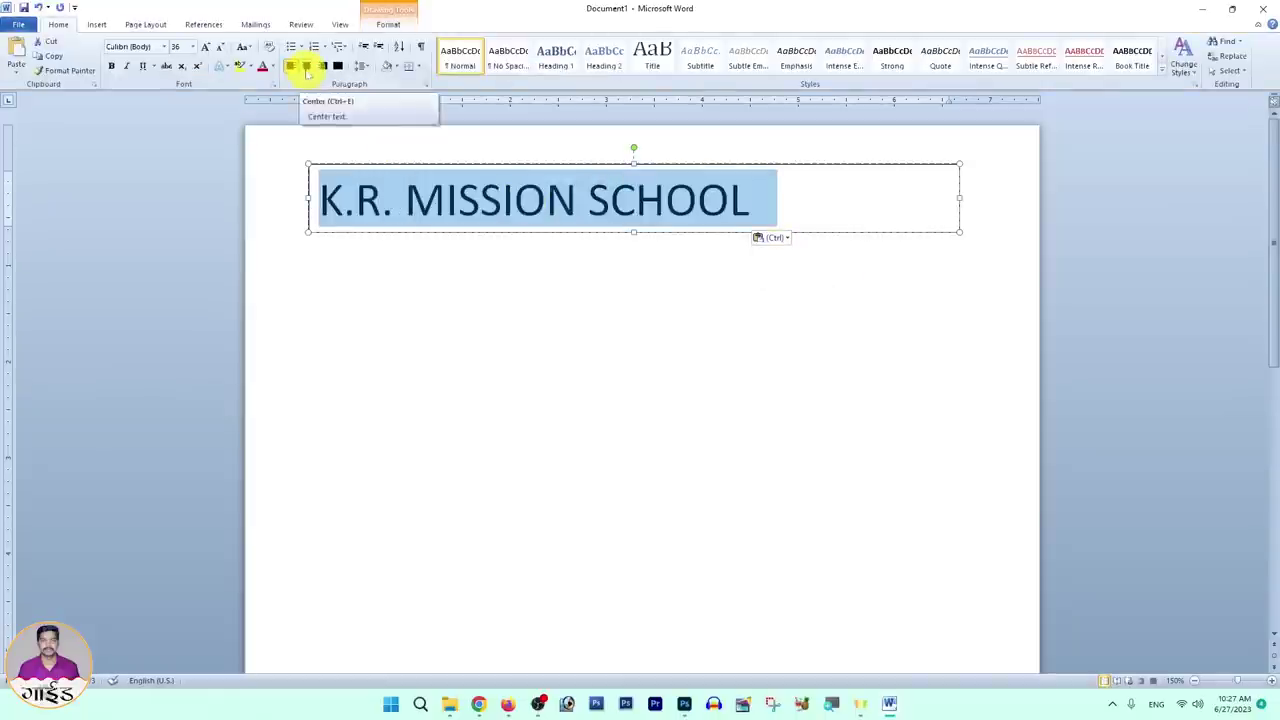
left_click(306, 67)
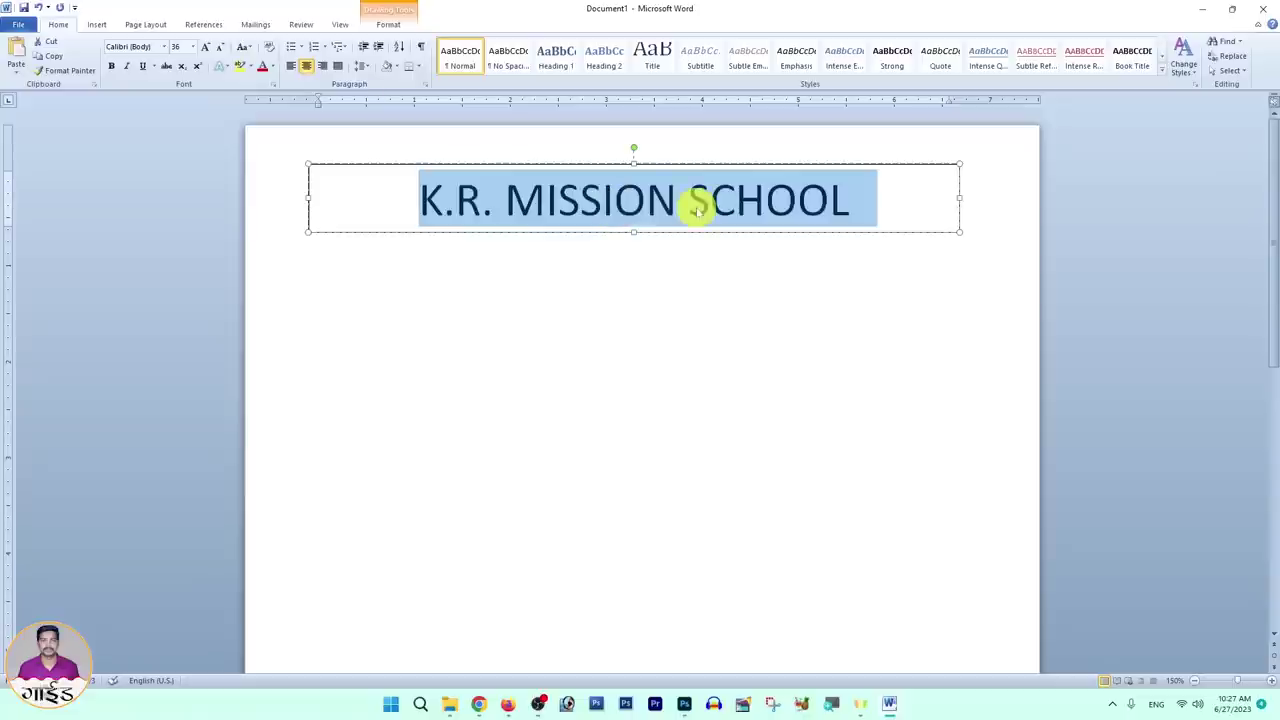
Step: Stretch the heading box across the page width and set the title in Arial Black
left_click_drag(959, 164, 1040, 145)
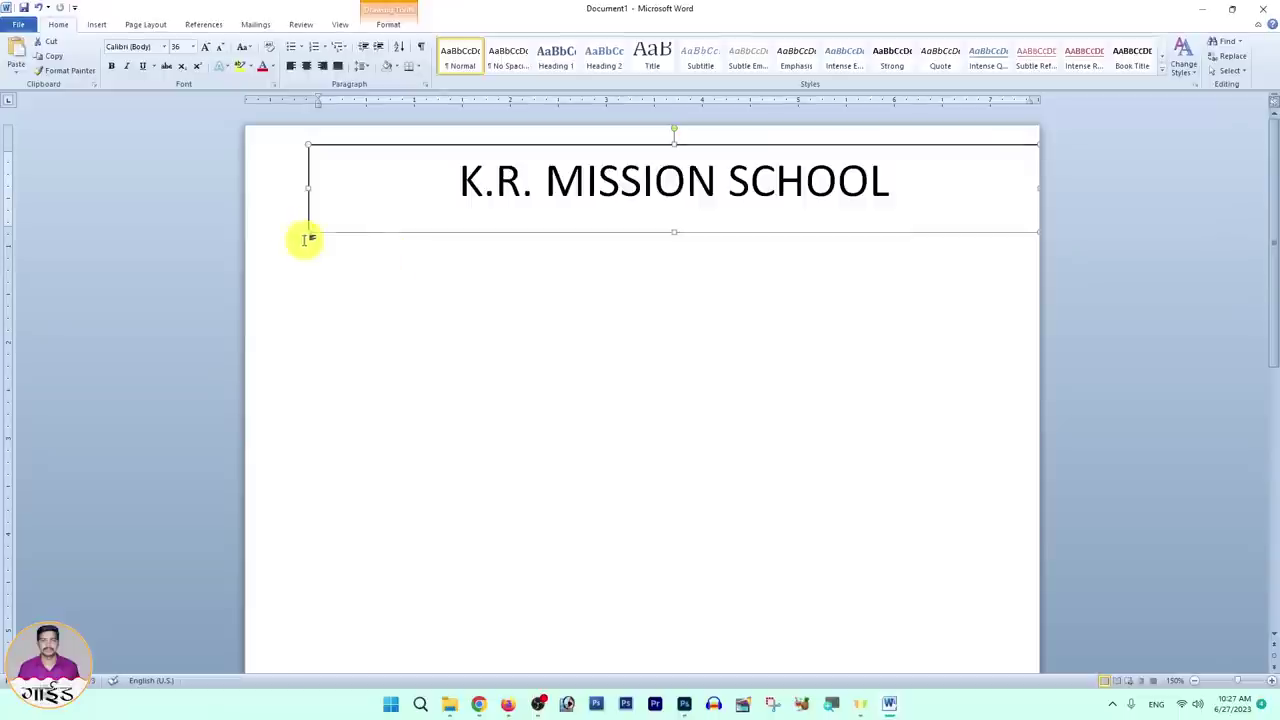
left_click_drag(309, 232, 249, 251)
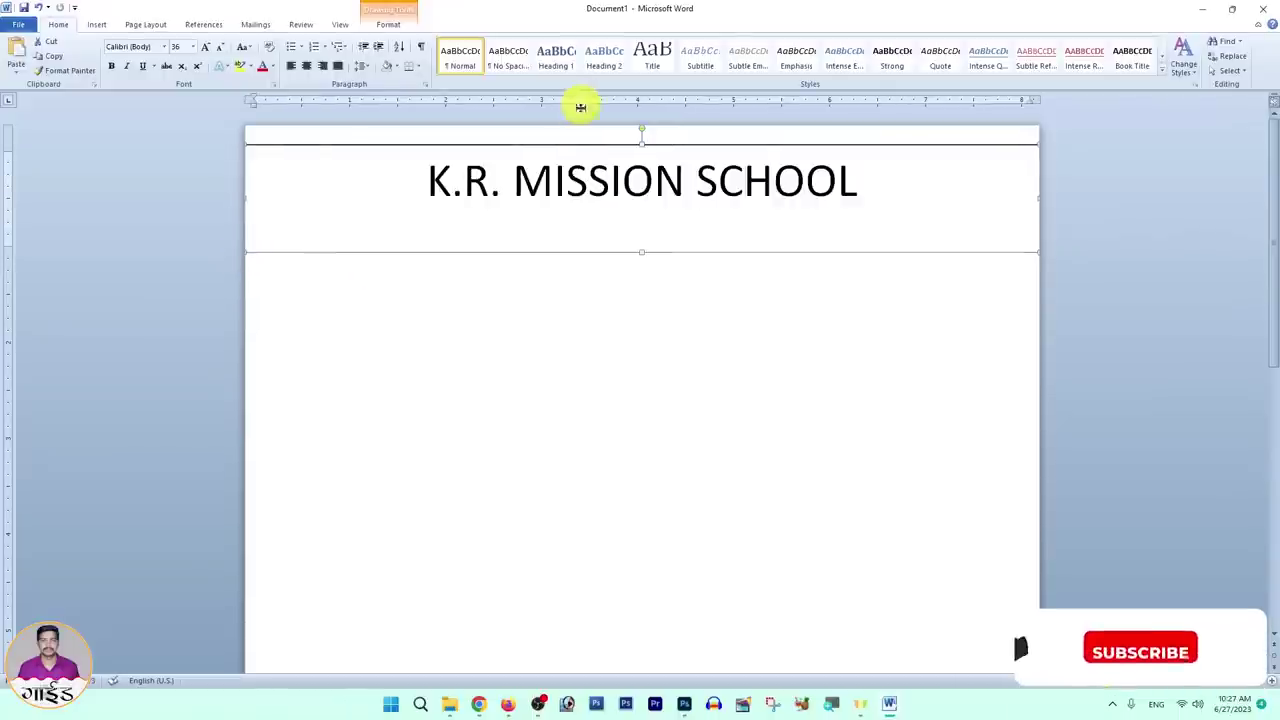
triple_click(569, 177)
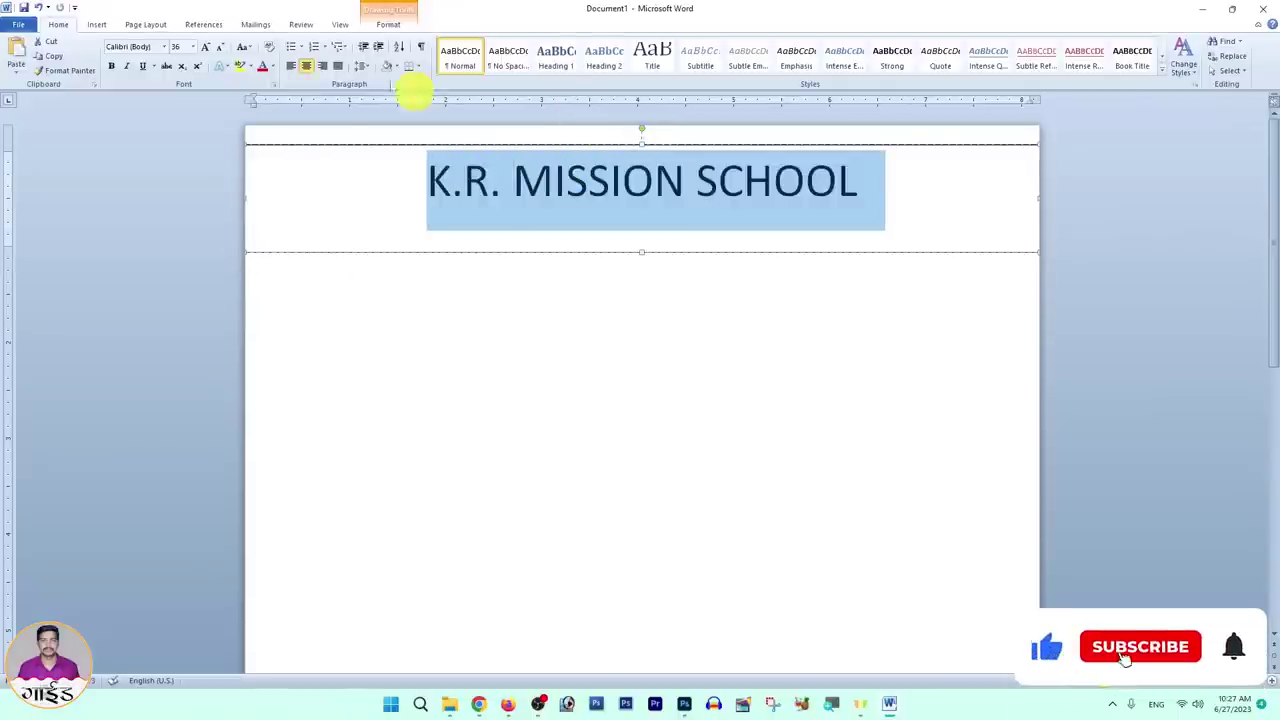
left_click(164, 47)
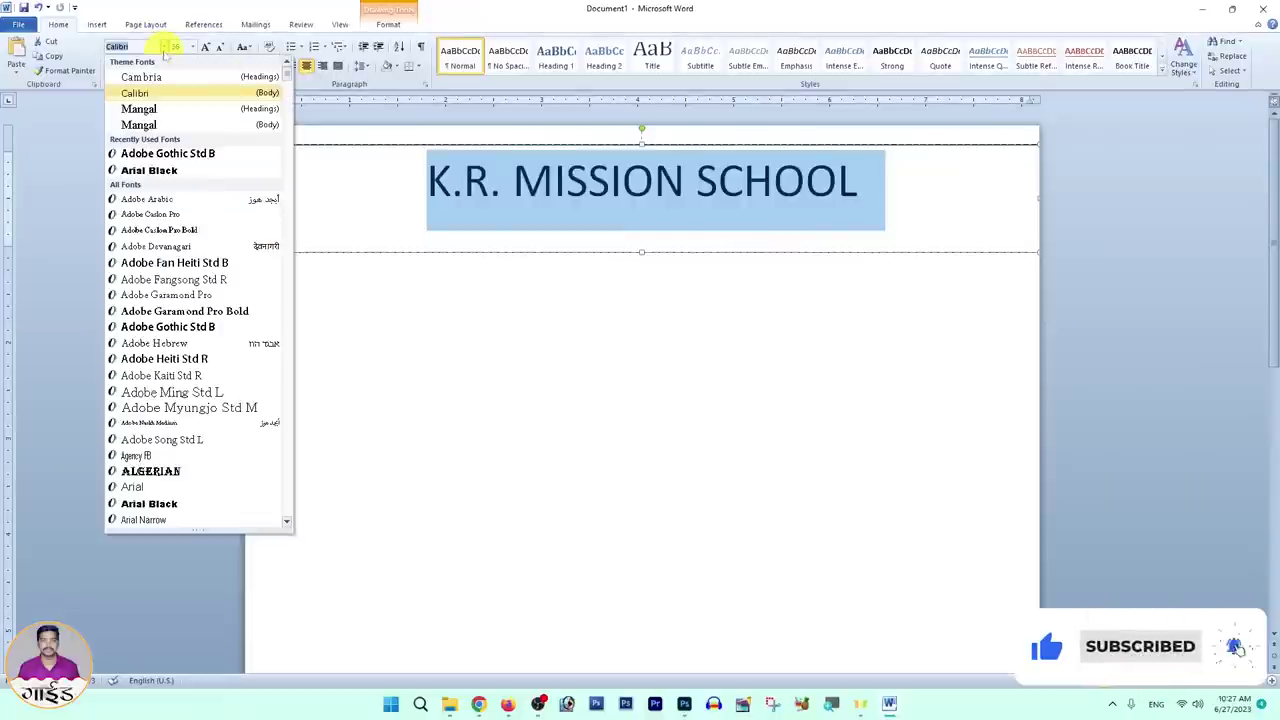
left_click(150, 171)
Step: Shorten the heading box from the bottom and nudge it slightly upward
left_click_drag(640, 249, 650, 227)
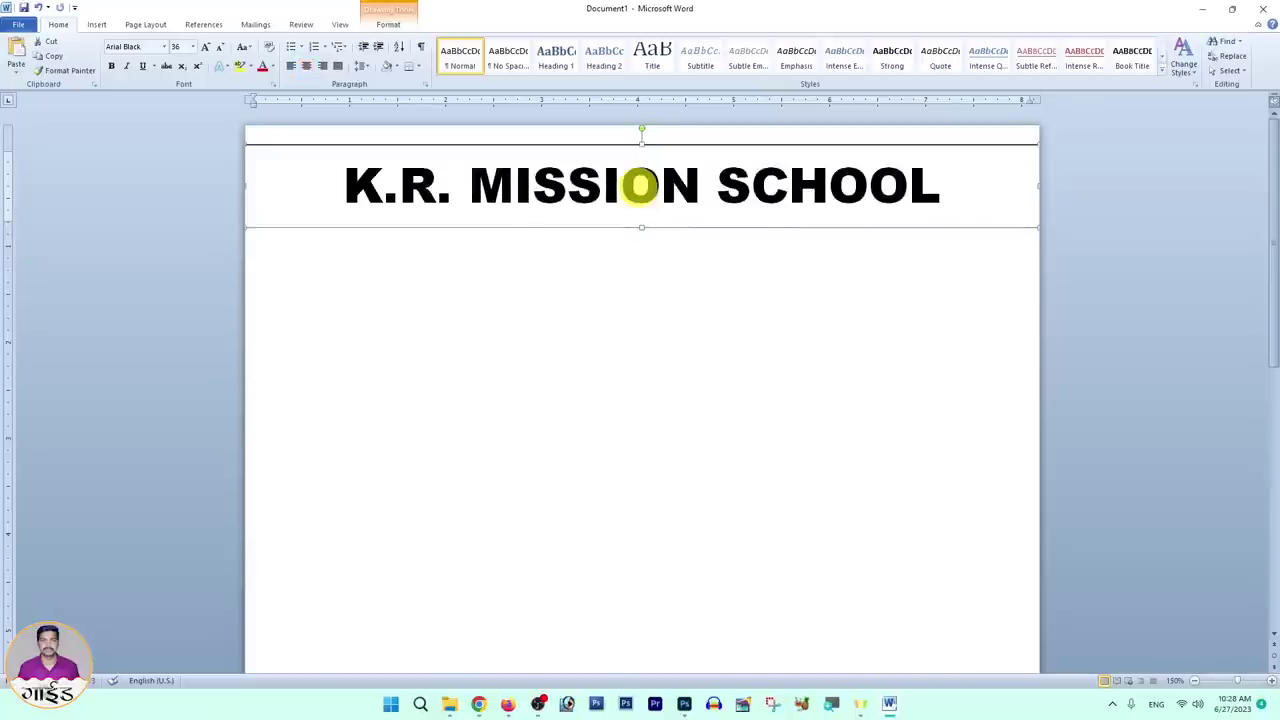
left_click_drag(640, 185, 640, 181)
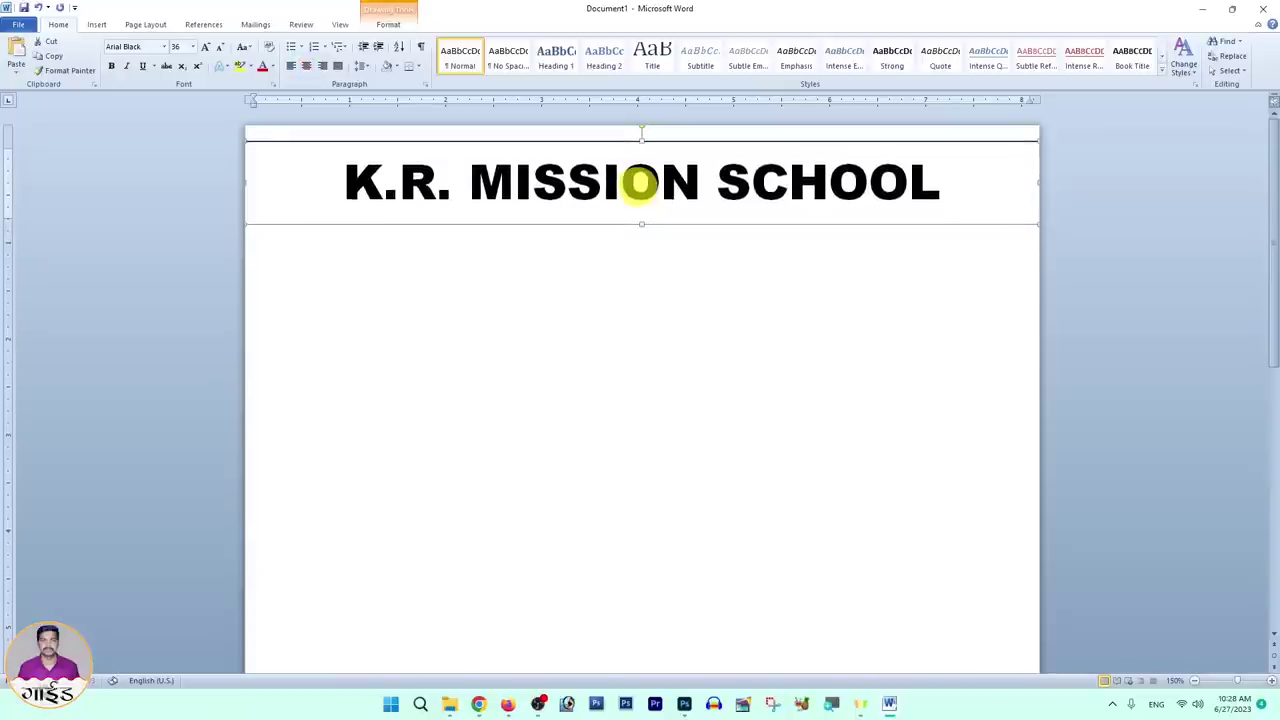
left_click(609, 269)
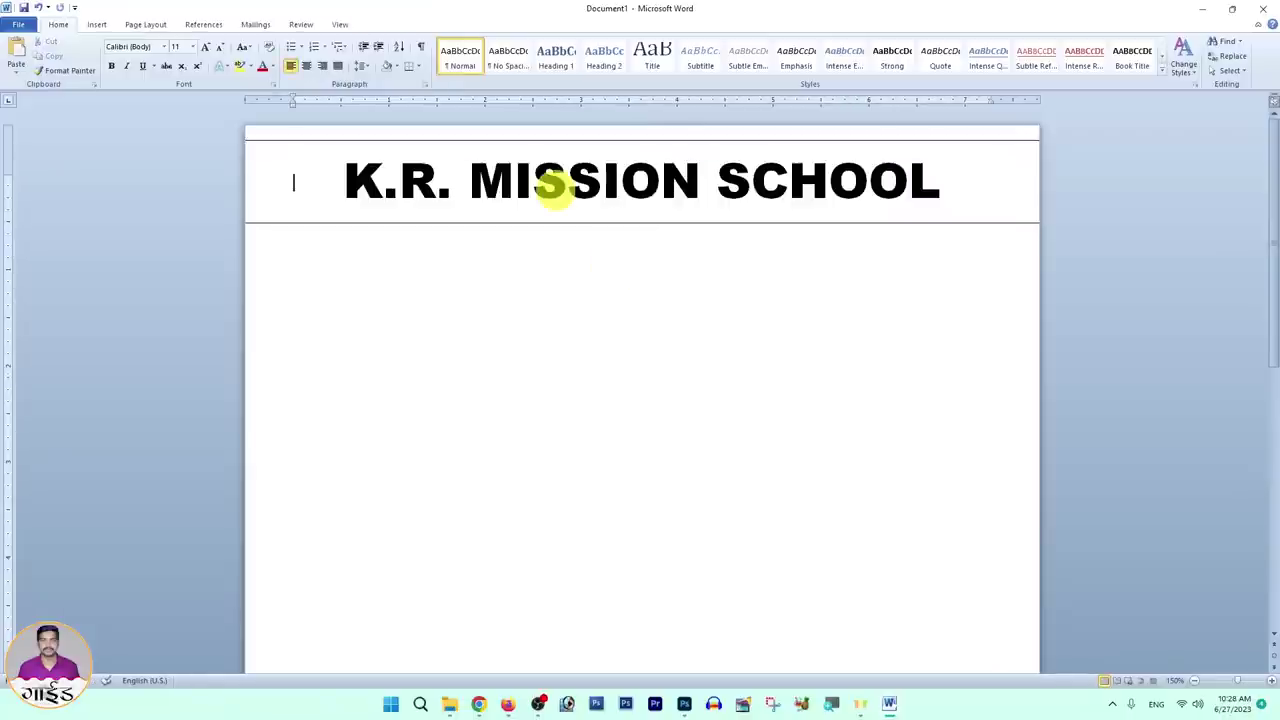
Step: Set the heading text box's Shape Outline to No Outline
left_click(568, 183)
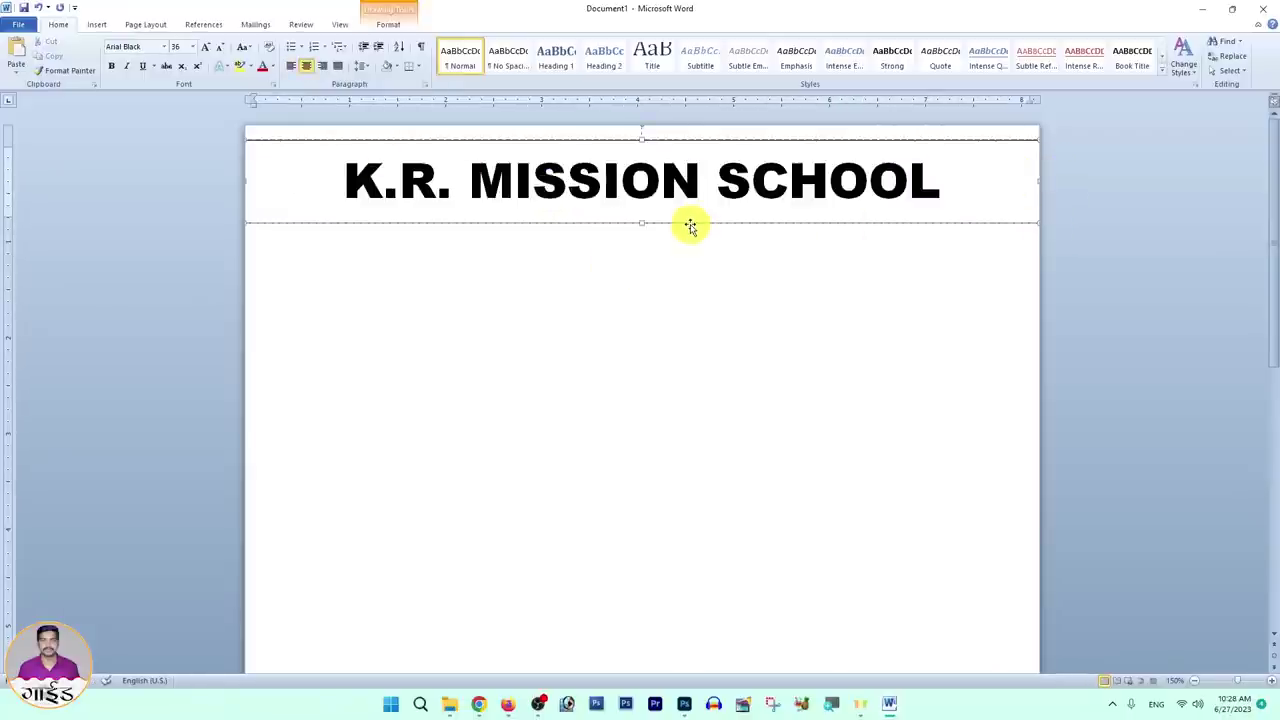
left_click(388, 23)
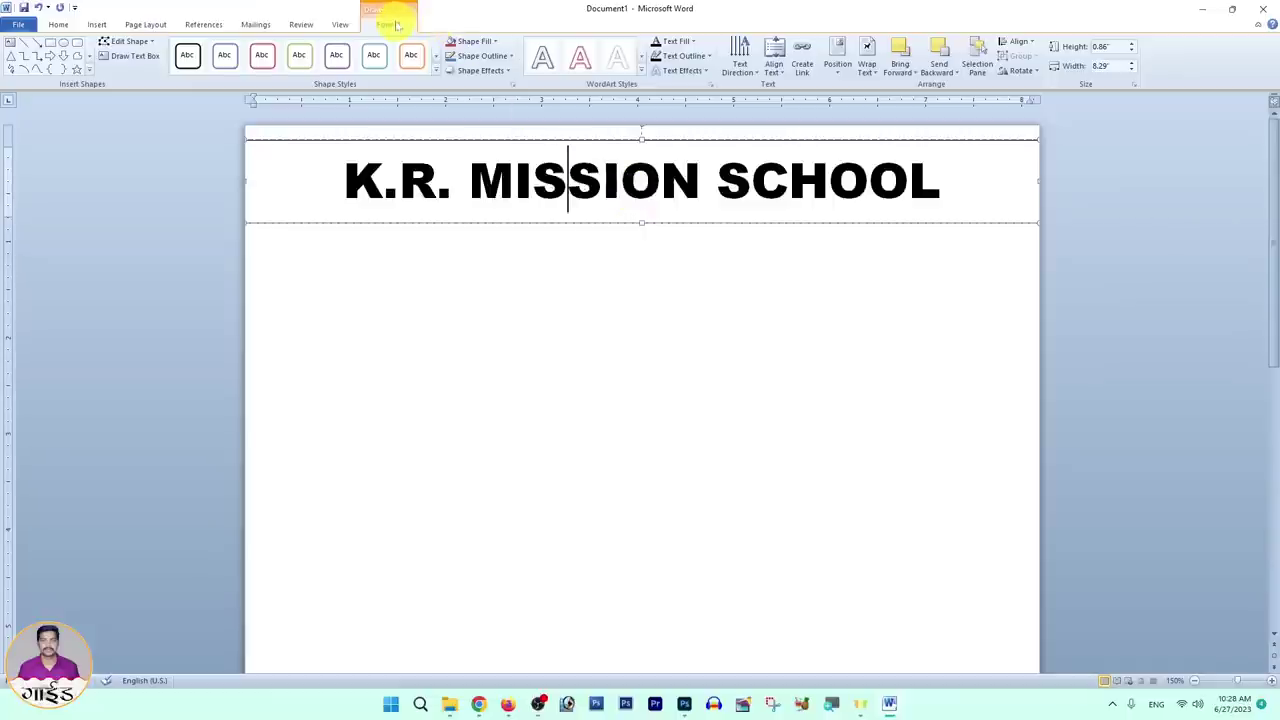
left_click(510, 56)
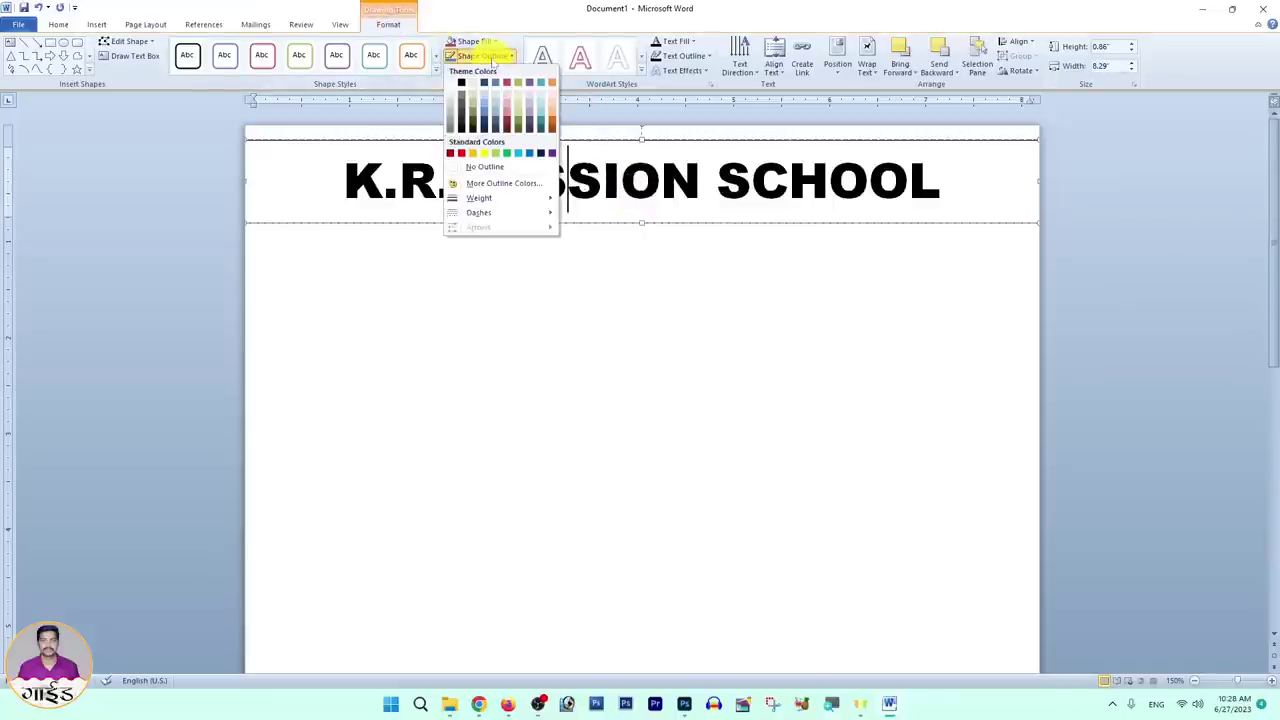
left_click(472, 168)
left_click(337, 214)
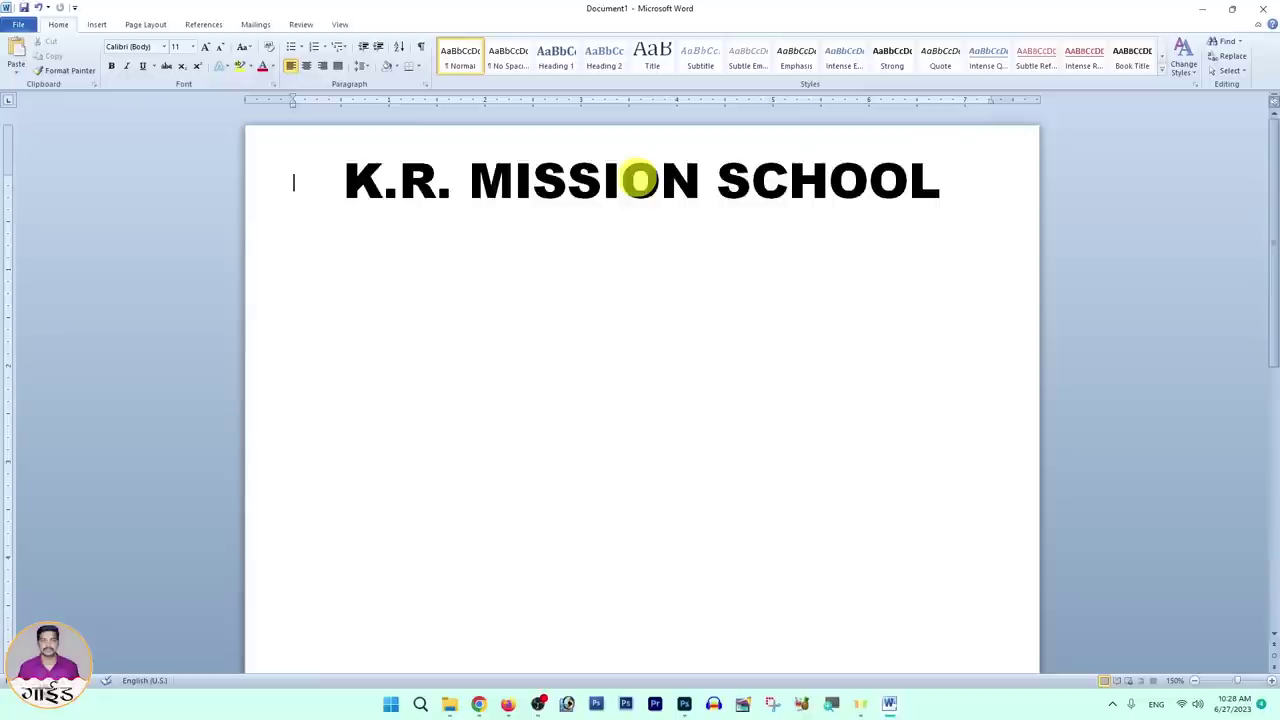
Step: Draw a wide text box beneath the heading and paste the school's address into it
left_click(97, 24)
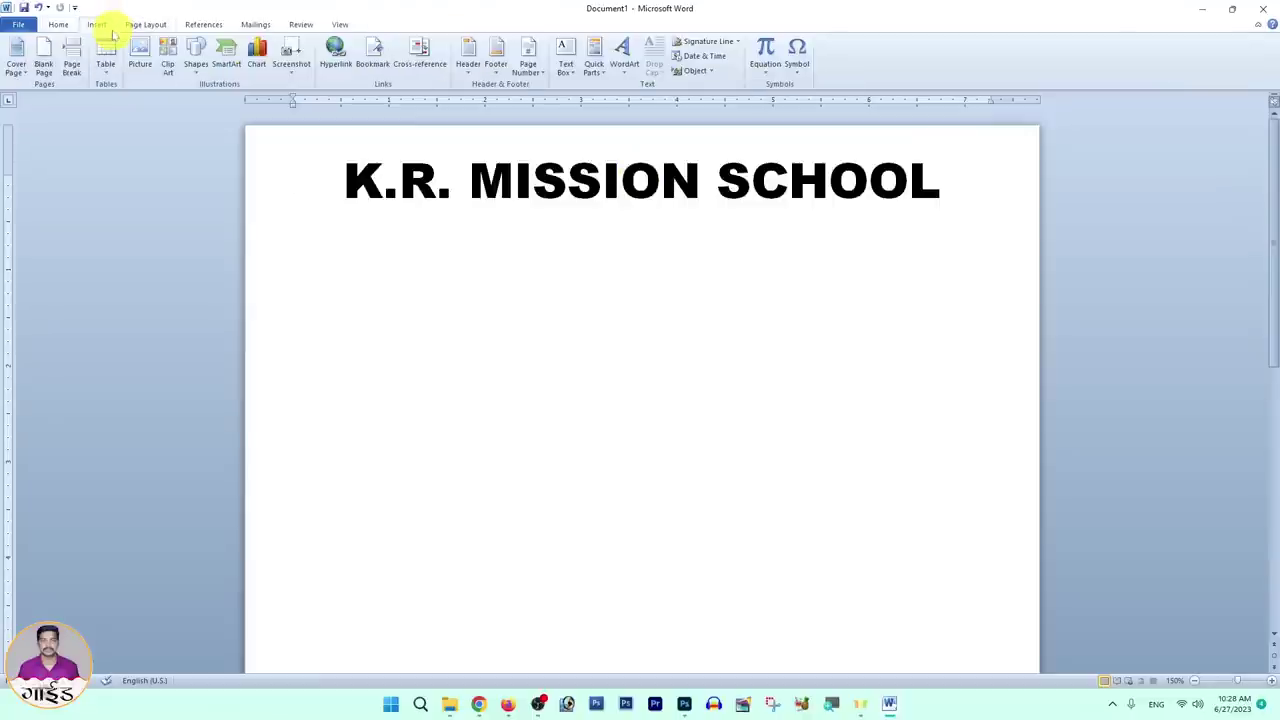
left_click(565, 66)
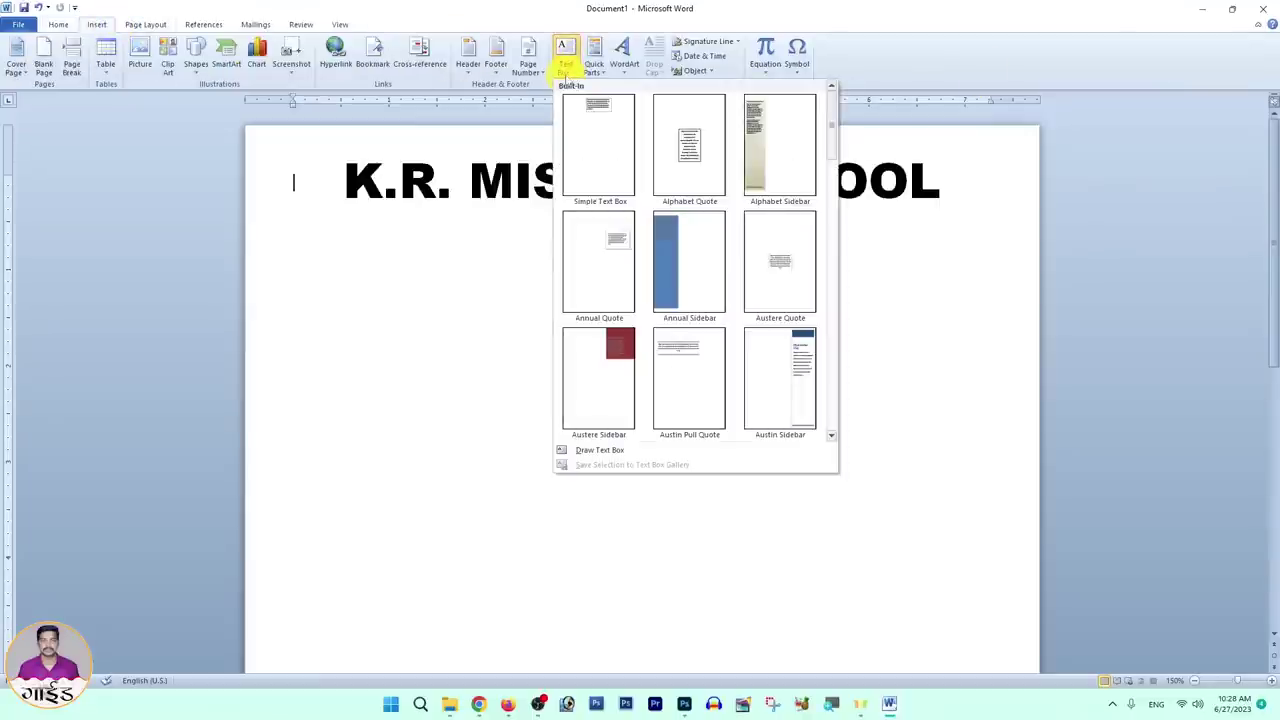
left_click(617, 450)
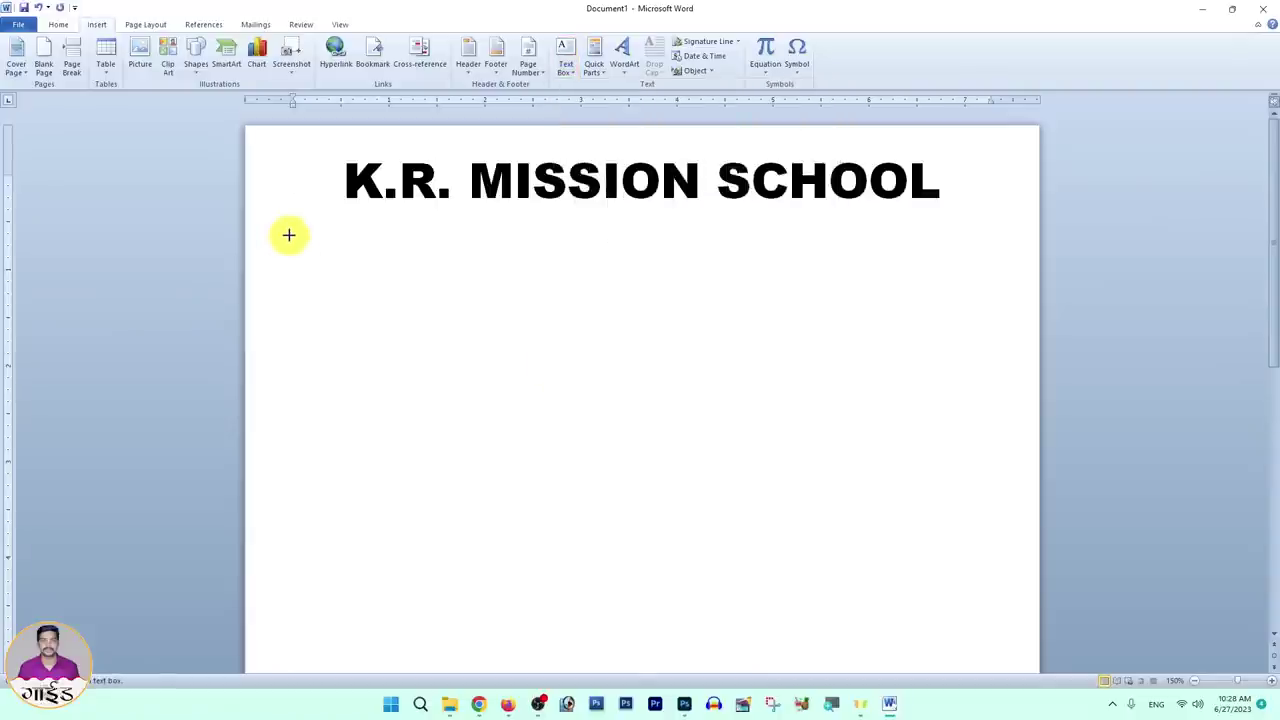
left_click_drag(263, 229, 1008, 252)
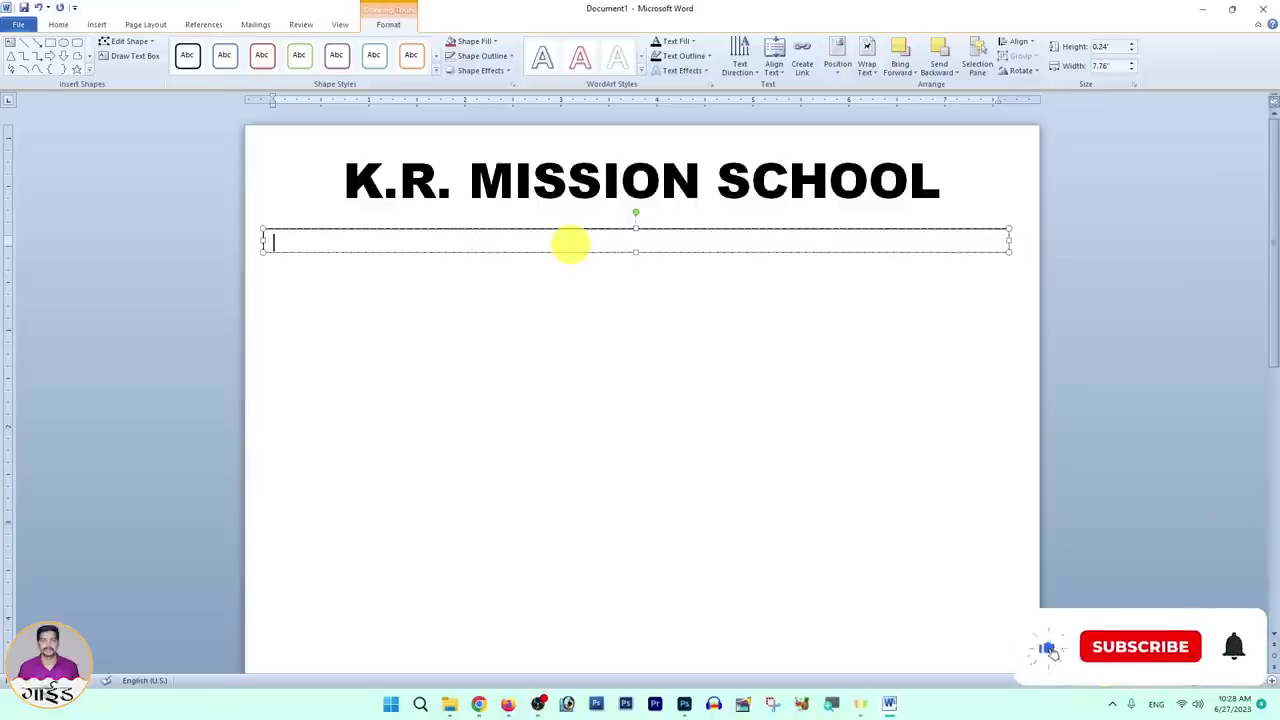
type("Avantika, Near Kotak Mahindra, Rohini Sector- 15 New Delhi")
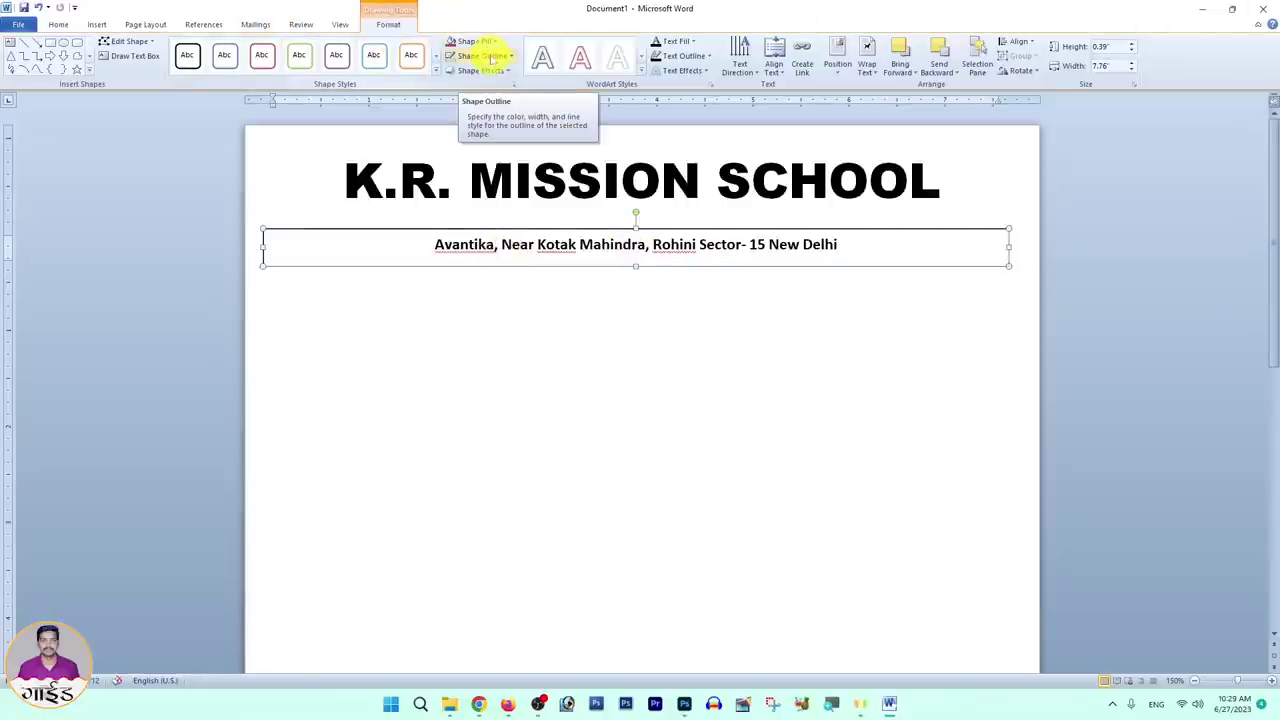
Step: Give the address box No Outline and nudge it up toward the heading
left_click(490, 57)
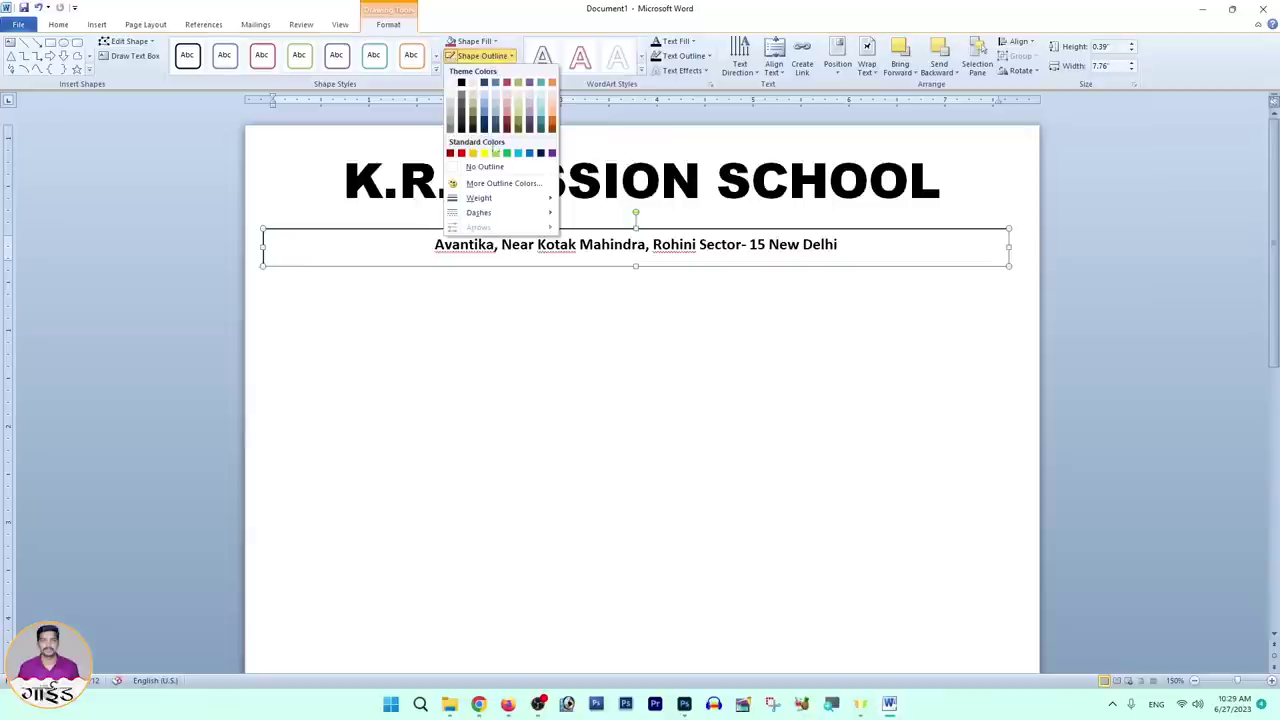
left_click(488, 167)
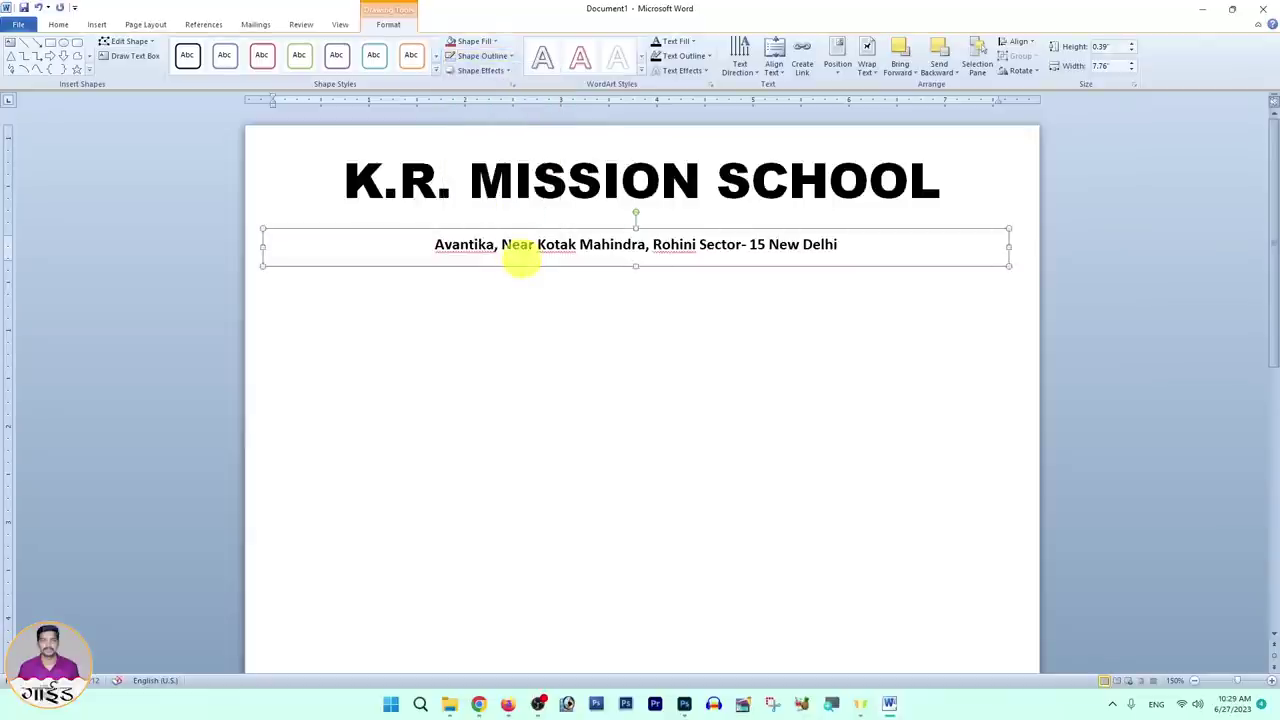
key("Up")
key("Up")
key("Up")
key("Up")
key("Up")
key("Up")
key("Up")
key("Up")
key("Up")
key("Up")
key("Up")
Step: Insert the Logo picture from the Desktop's letter pad folder
left_click(594, 287)
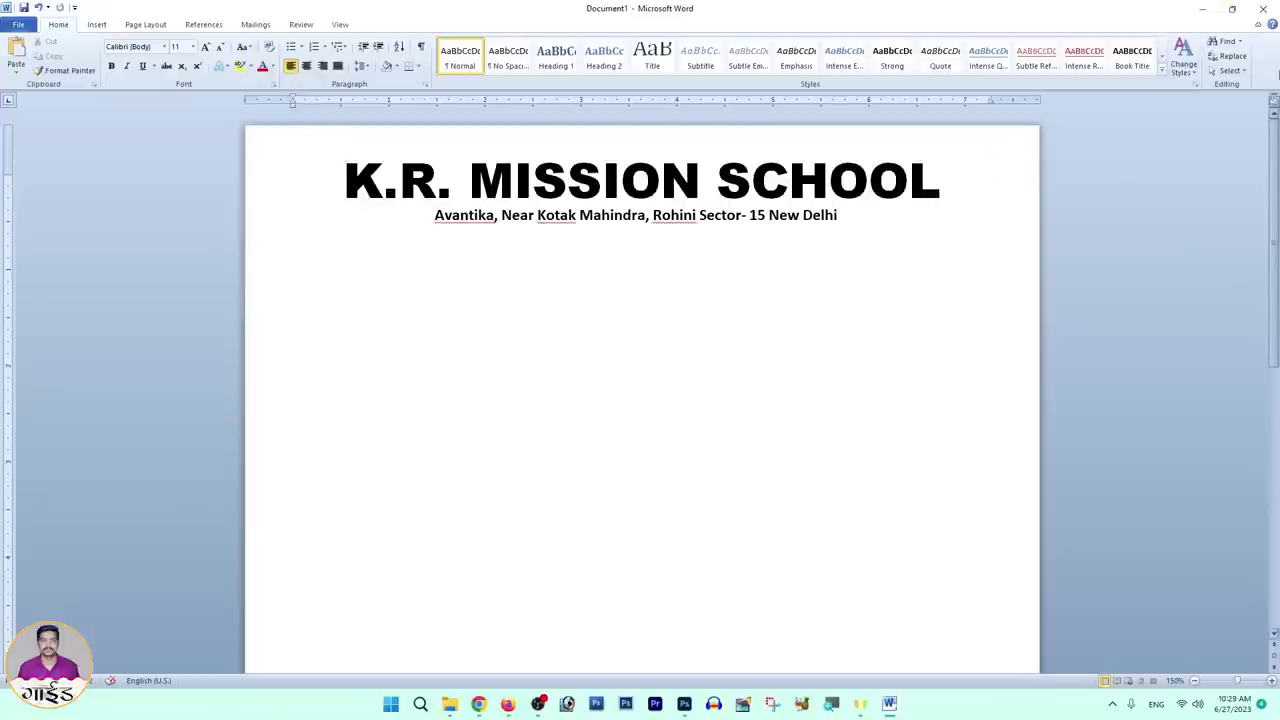
left_click(96, 24)
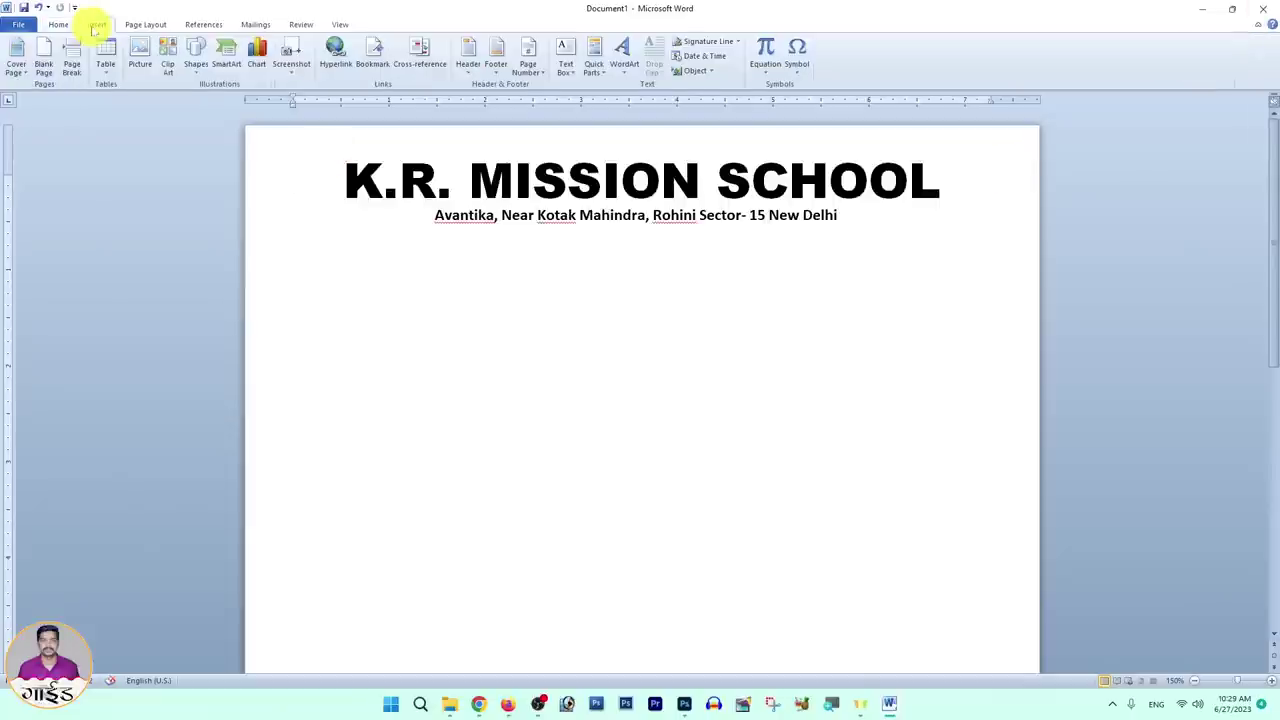
left_click(141, 68)
scroll(50, 165, "up", 3)
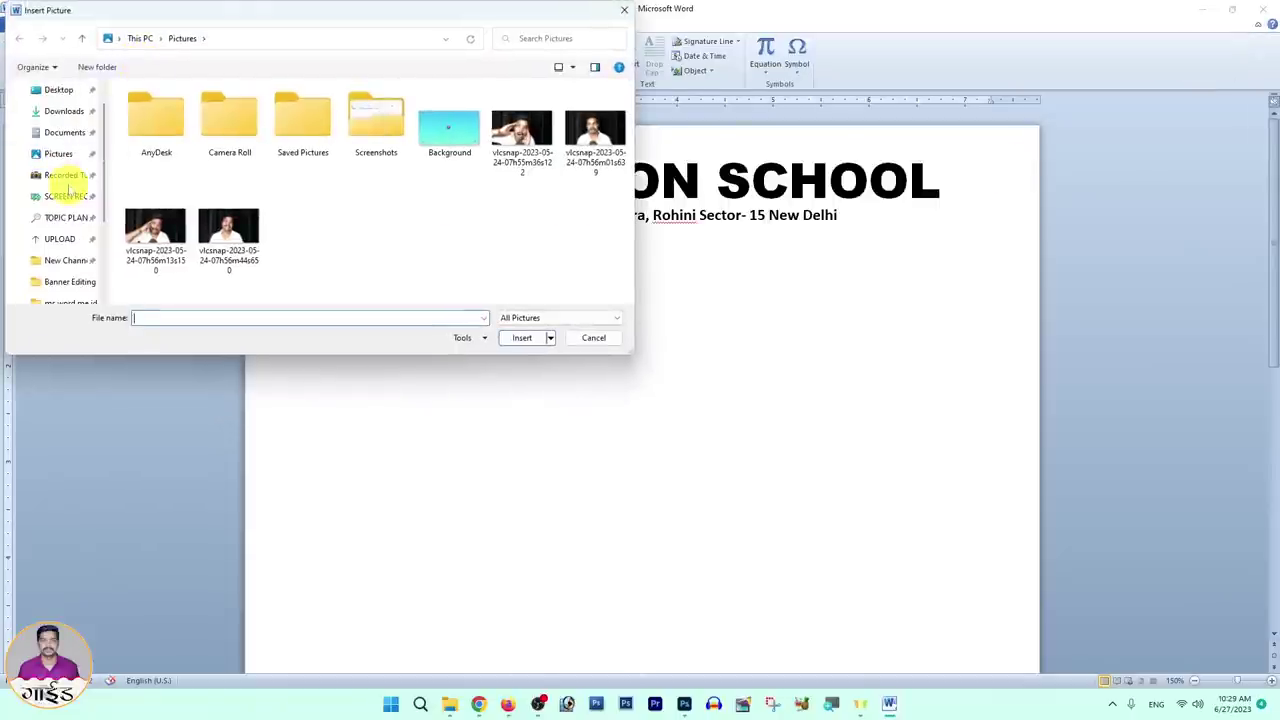
left_click(59, 118)
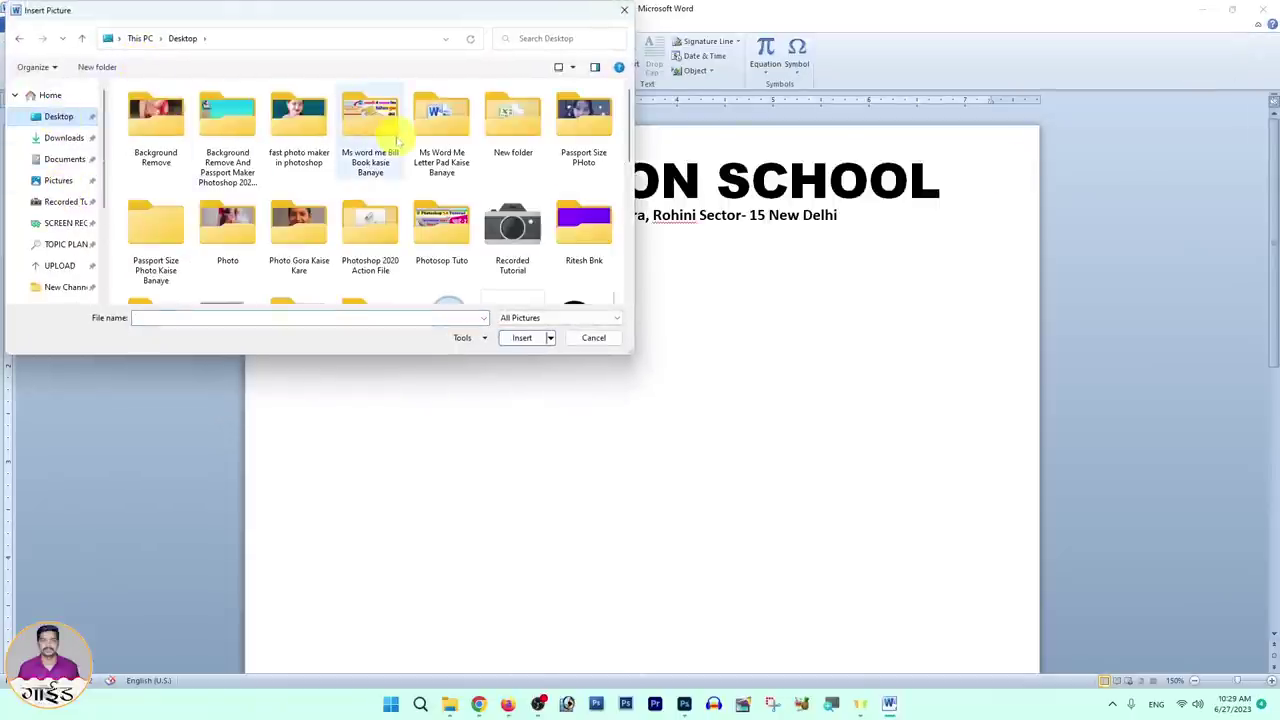
double_click(441, 118)
left_click(228, 105)
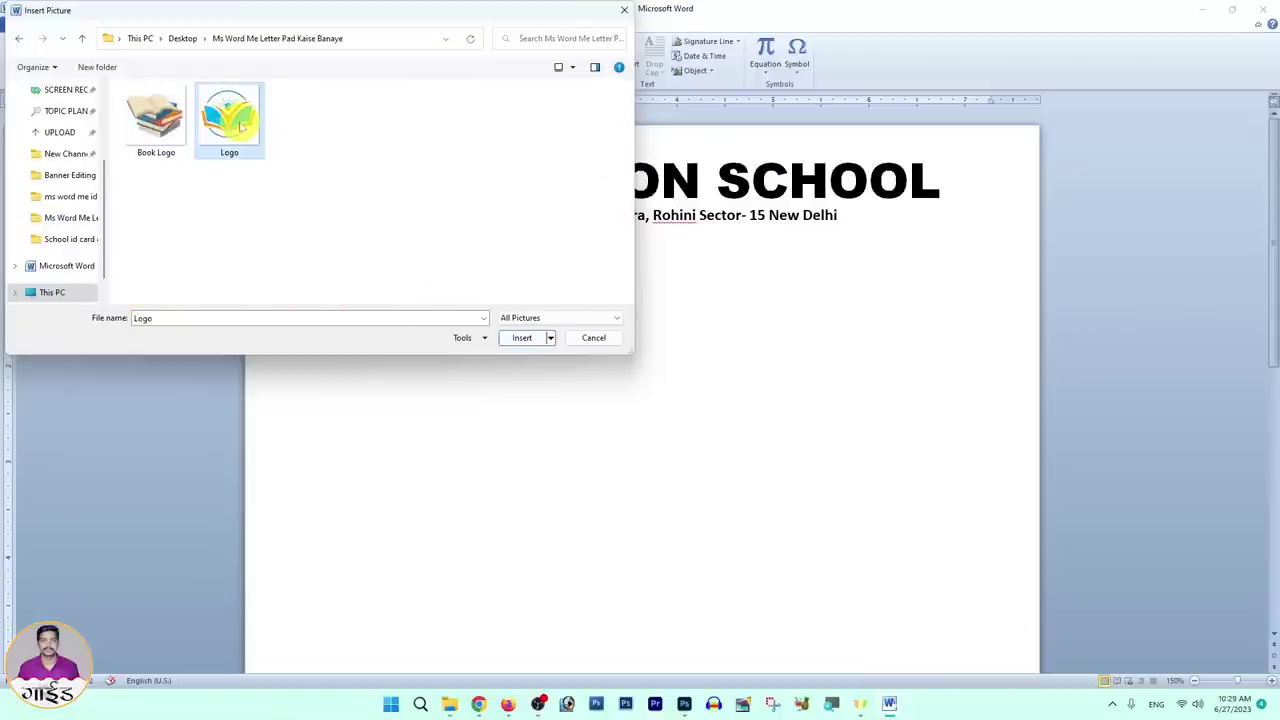
left_click(518, 339)
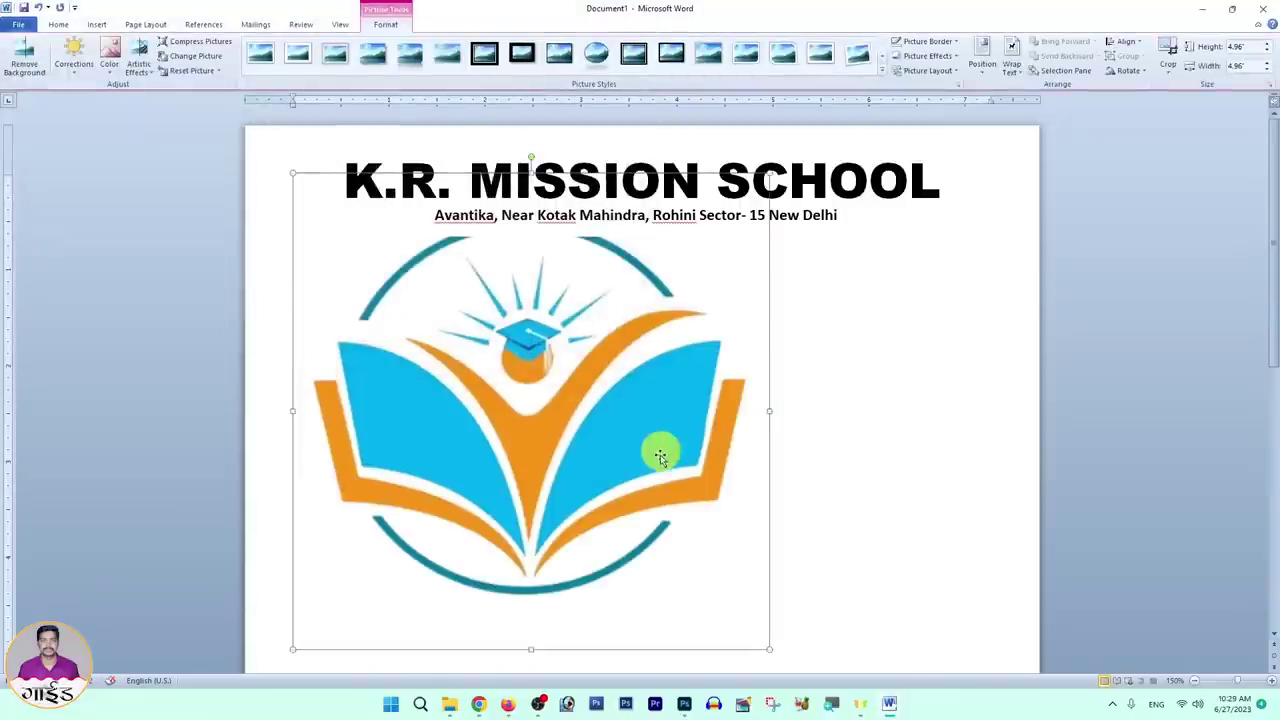
Step: Set the logo In Front of Text, shrink it to 0.92 inch, and place it left of the title
right_click(465, 344)
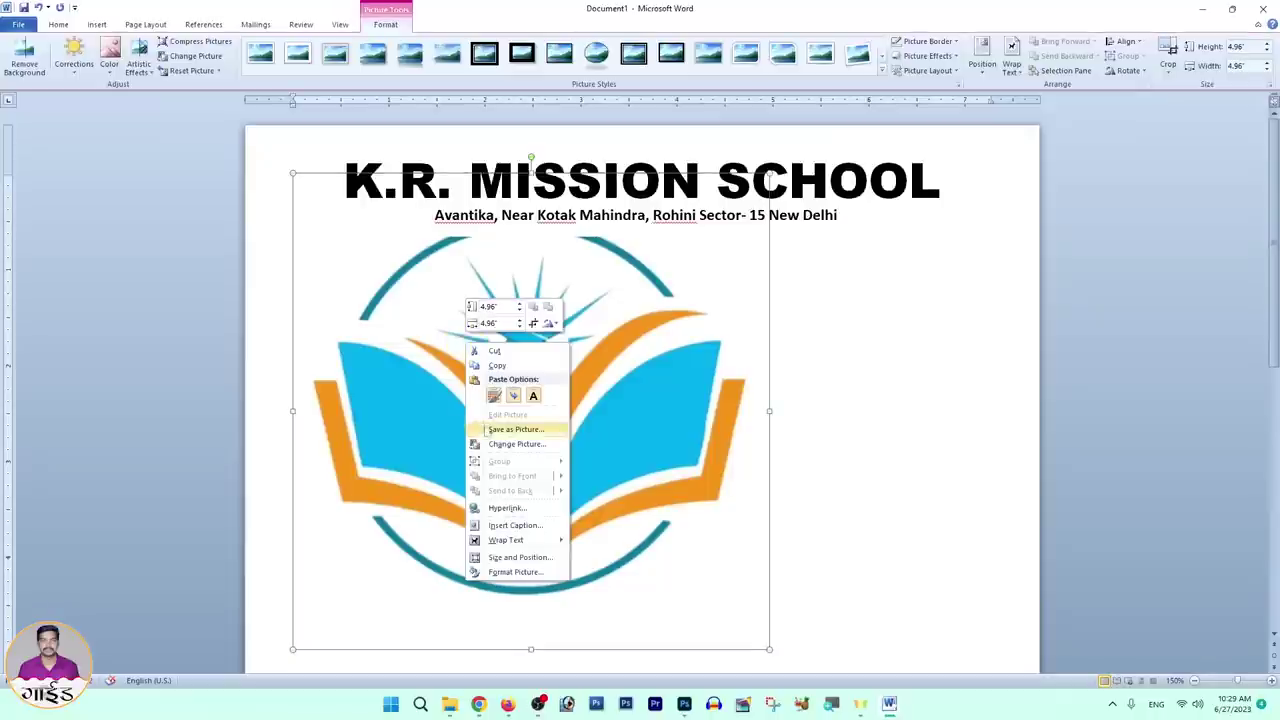
mouse_move(493, 548)
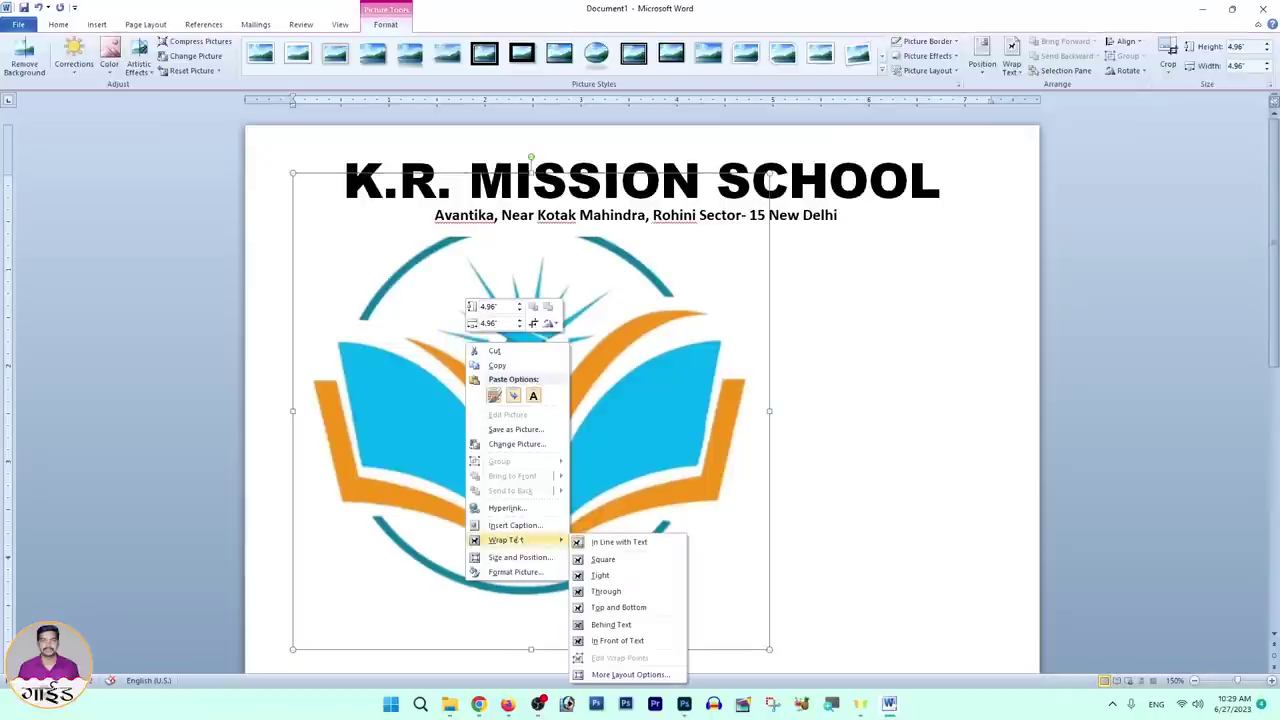
left_click(617, 641)
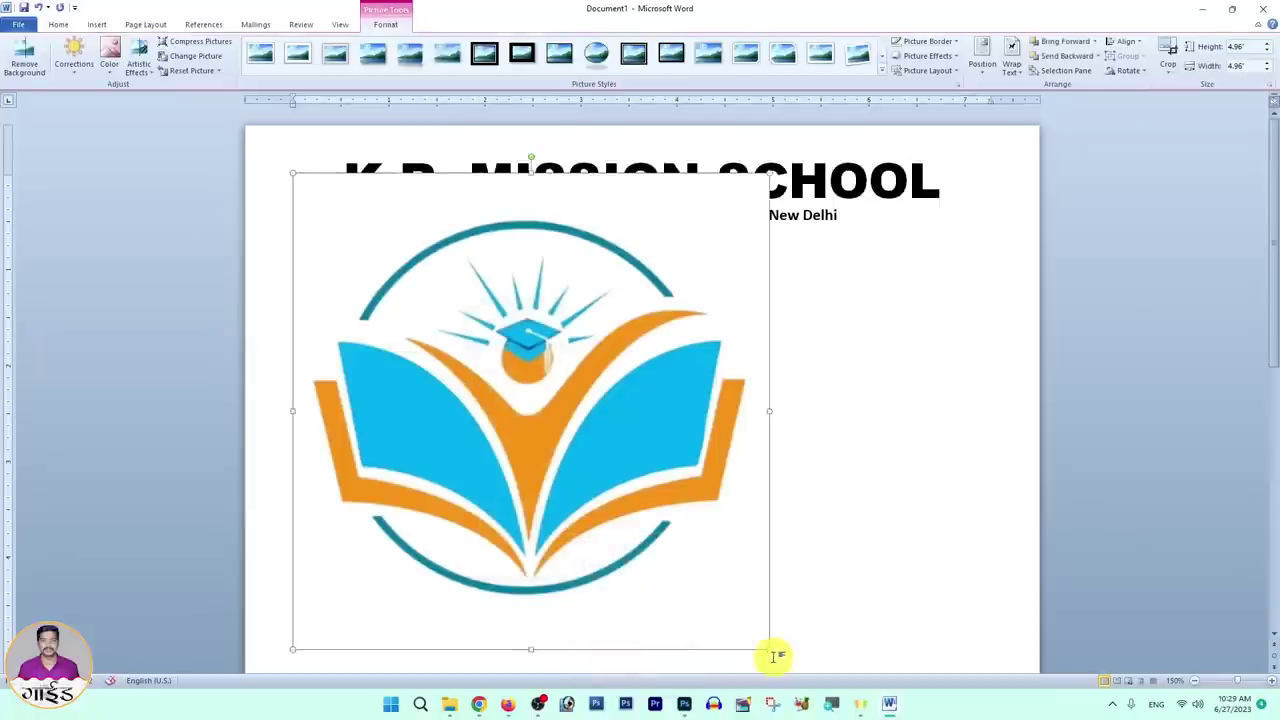
left_click_drag(768, 651, 423, 291)
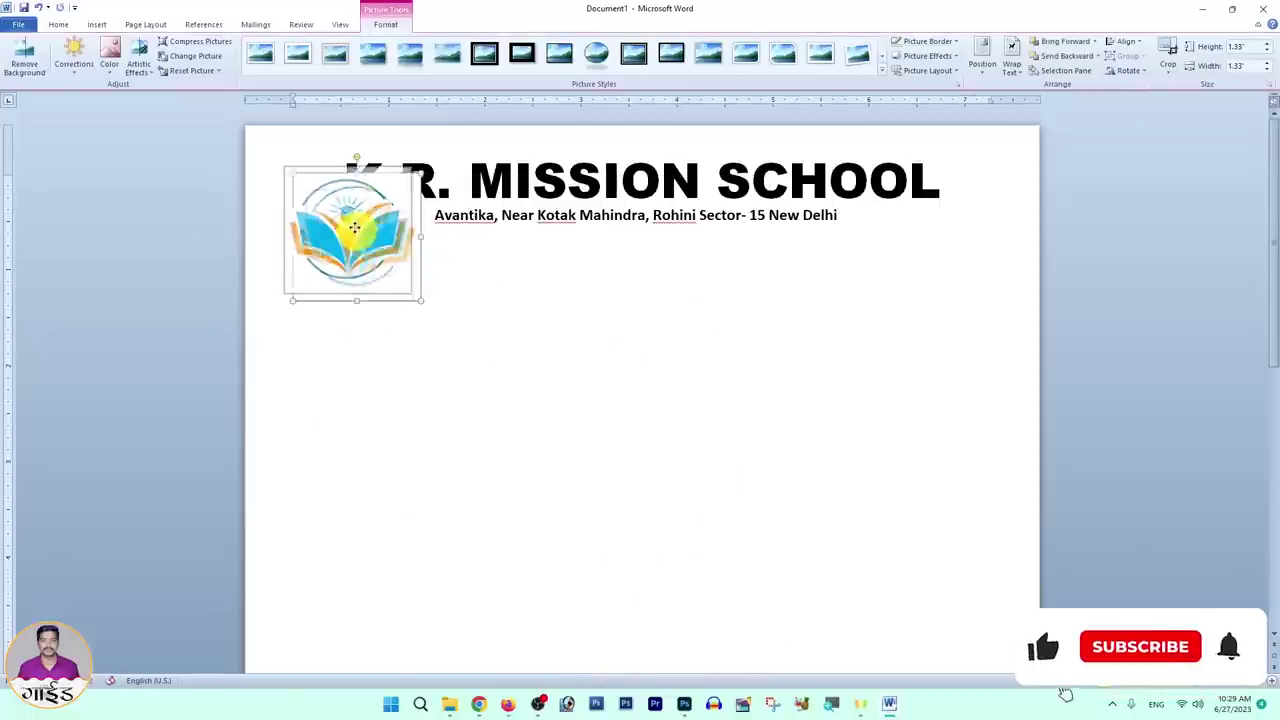
left_click_drag(373, 235, 331, 207)
mouse_move(388, 267)
left_mouse_down()
mouse_move(398, 278)
mouse_move(318, 203)
left_mouse_up()
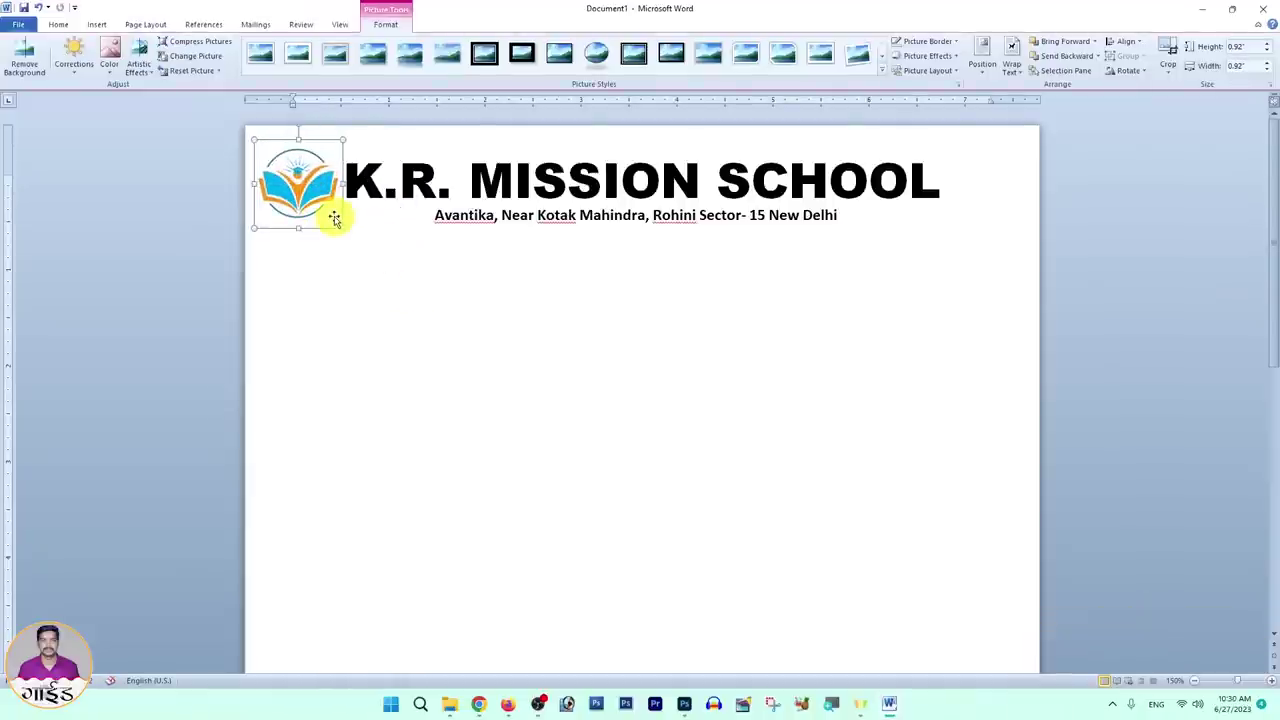
left_click(366, 283)
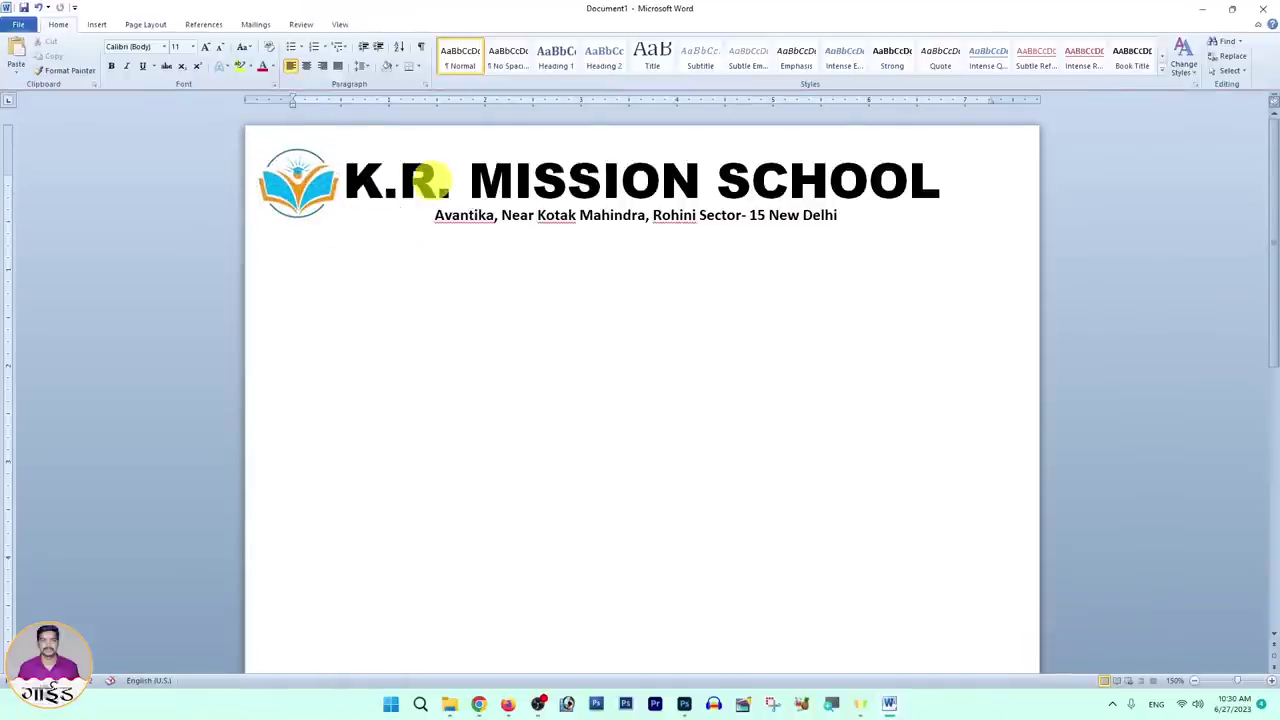
Step: Insert the Book Logo picture from the letter pad folder
left_click(95, 24)
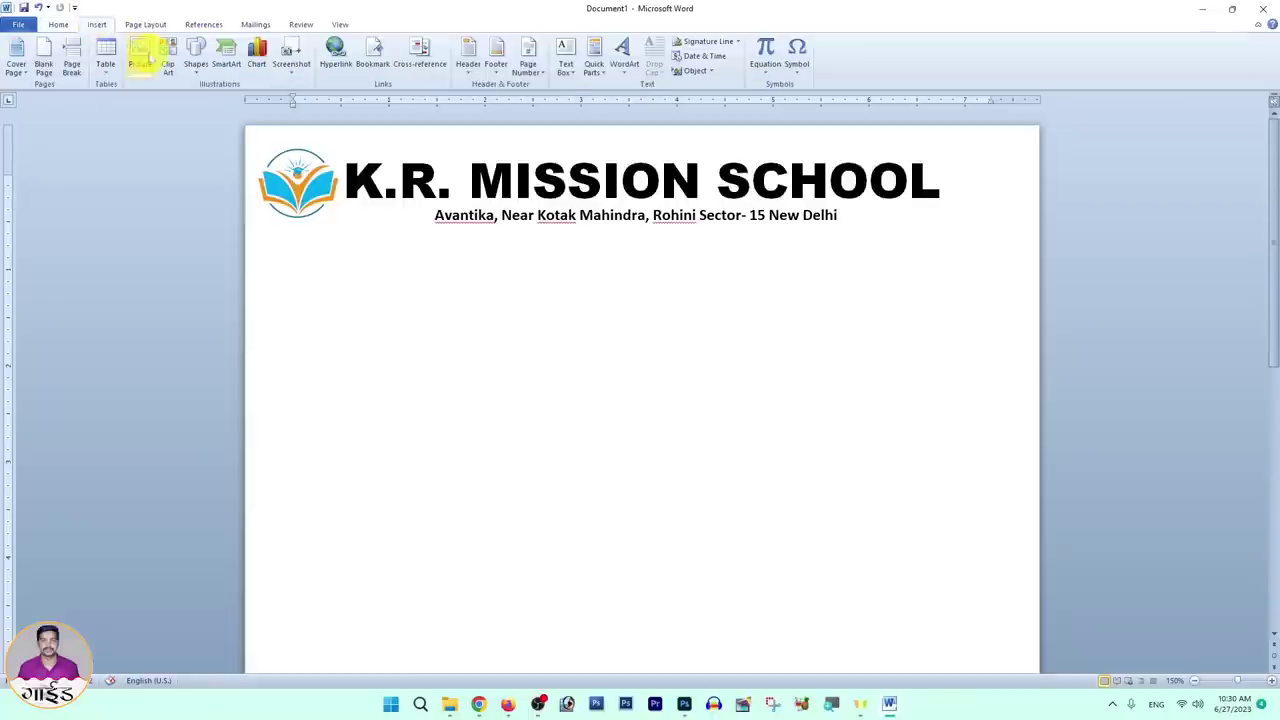
left_click(141, 62)
left_click(155, 118)
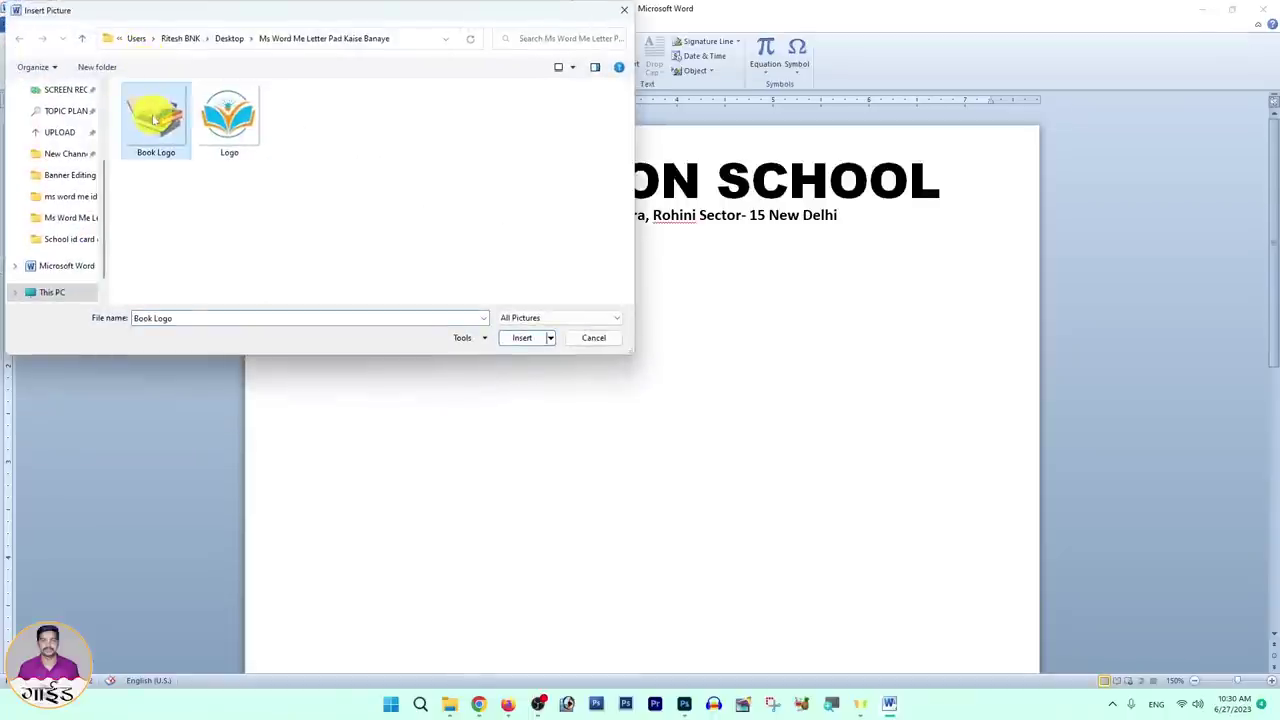
left_click(520, 337)
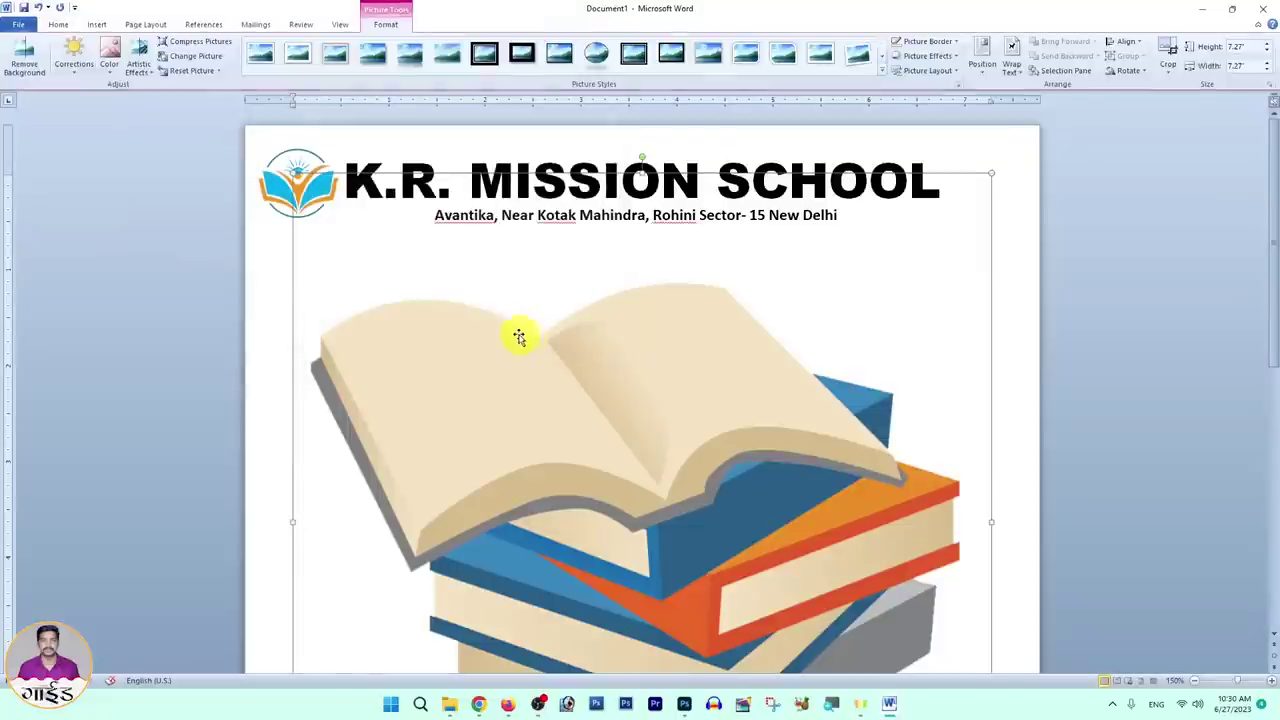
Step: Float the book picture In Front of Text, shrink it to 0.97 inch, and place it top-right
right_click(577, 377)
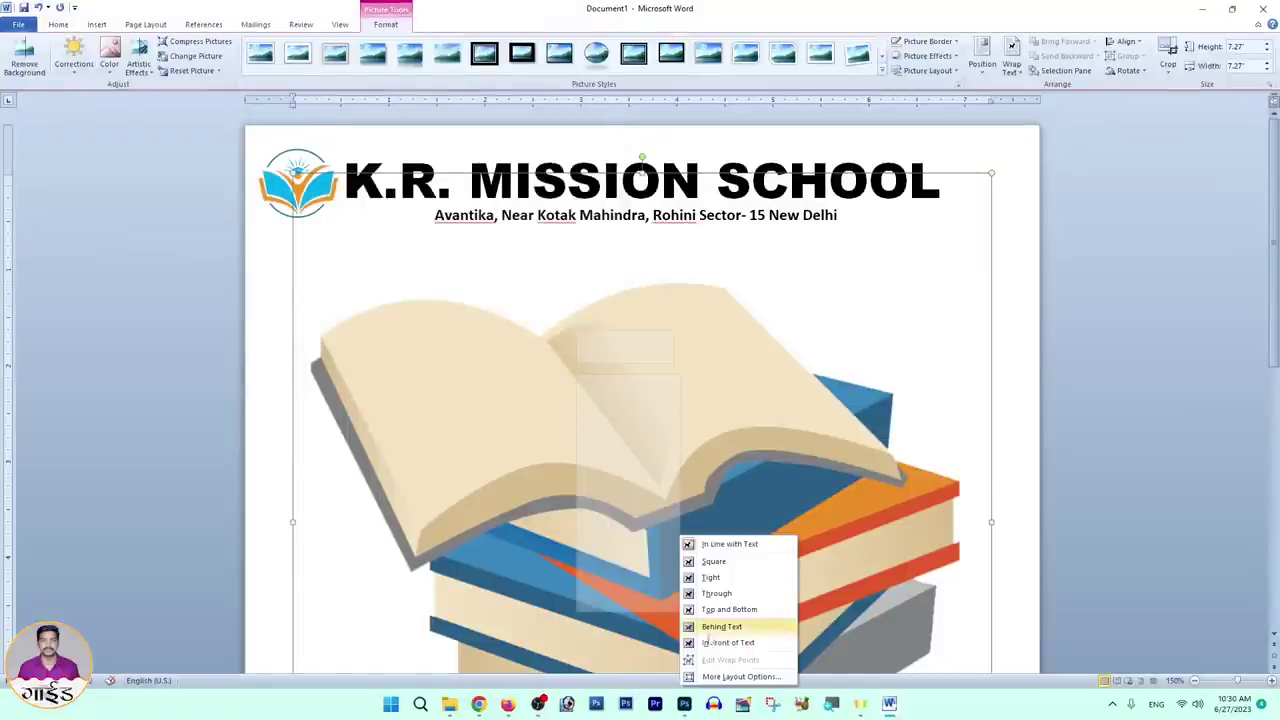
left_click(725, 642)
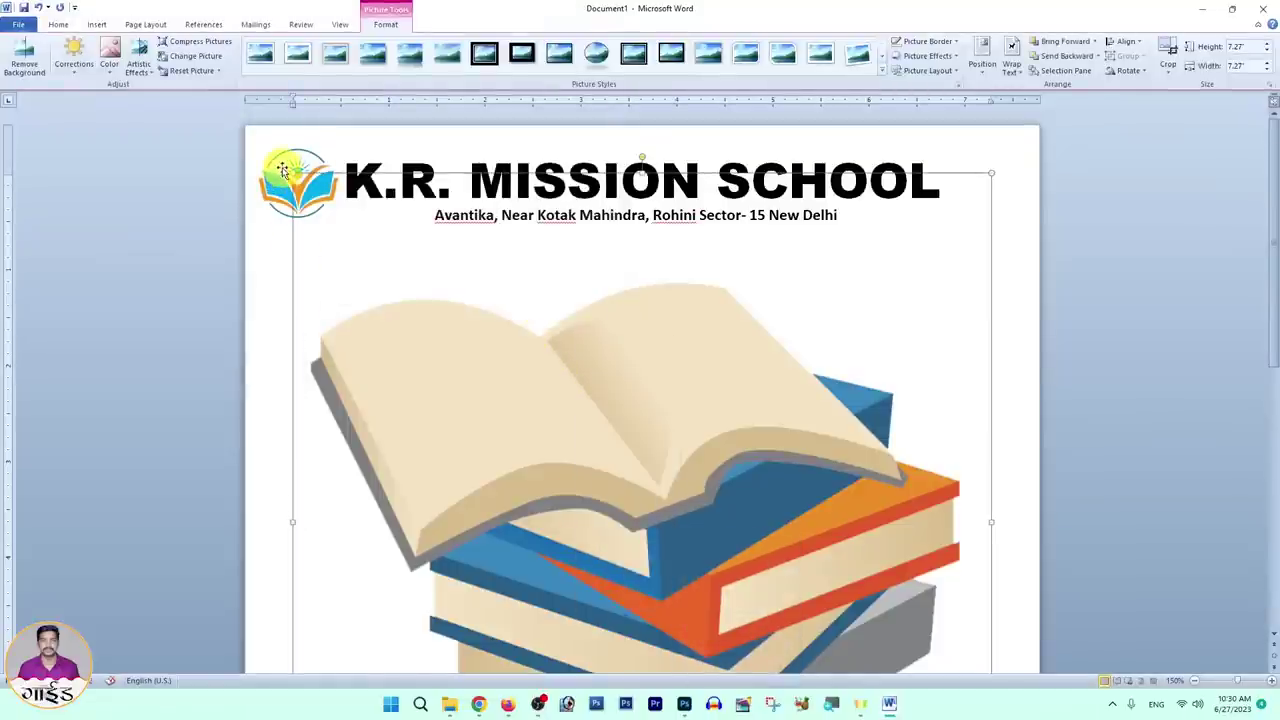
left_click_drag(292, 172, 608, 486)
left_click_drag(666, 569, 450, 207)
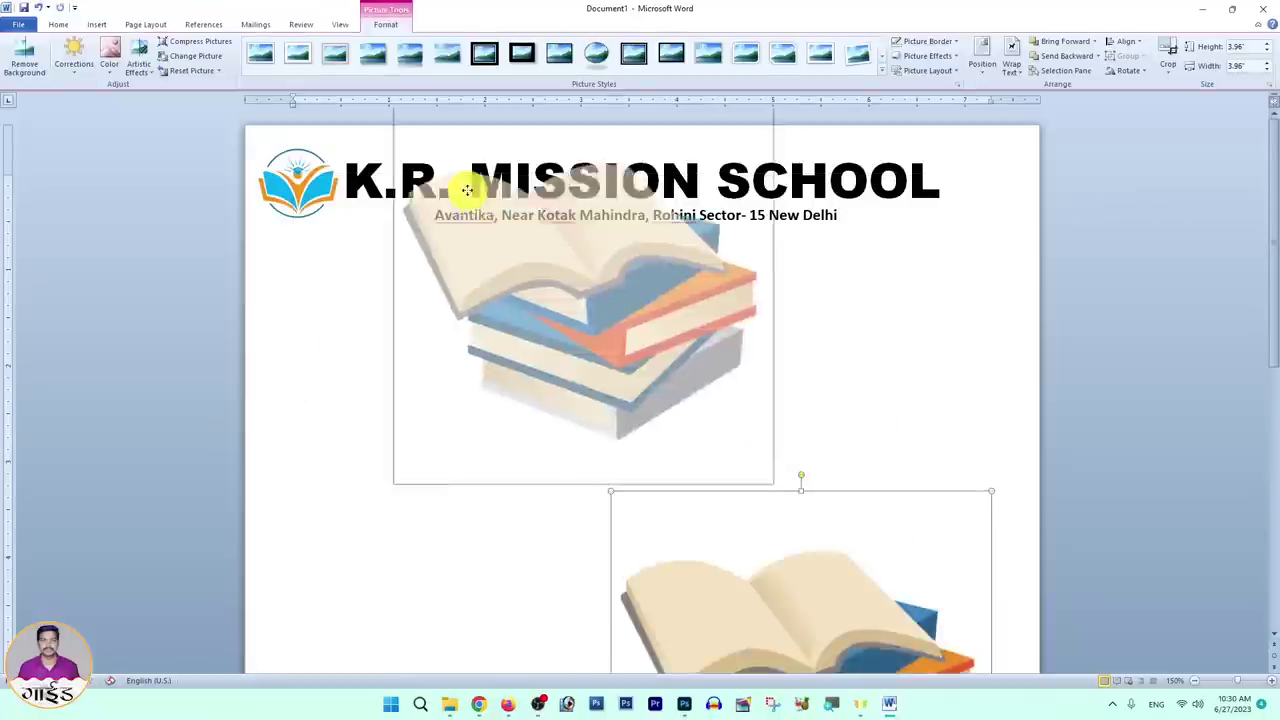
left_click_drag(486, 323, 486, 368)
left_click_drag(457, 257, 637, 455)
left_click_drag(725, 500, 986, 214)
left_click_drag(904, 131, 938, 148)
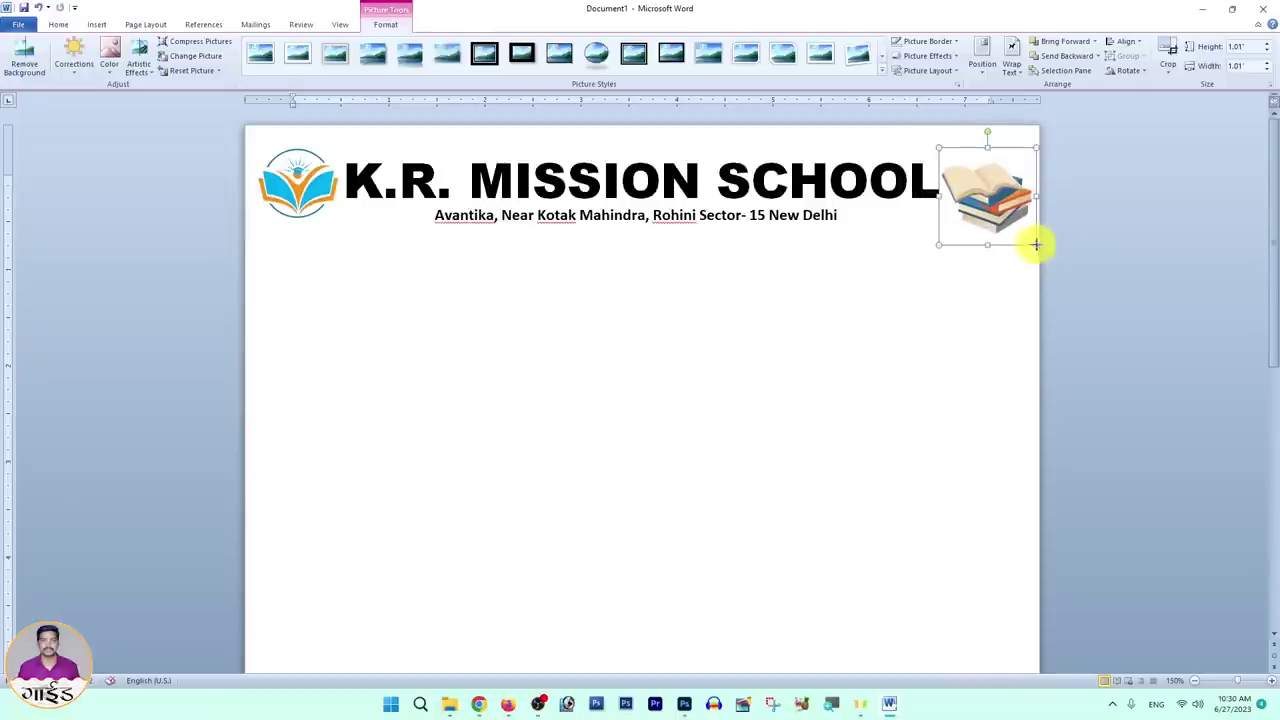
left_click_drag(1036, 244, 1032, 240)
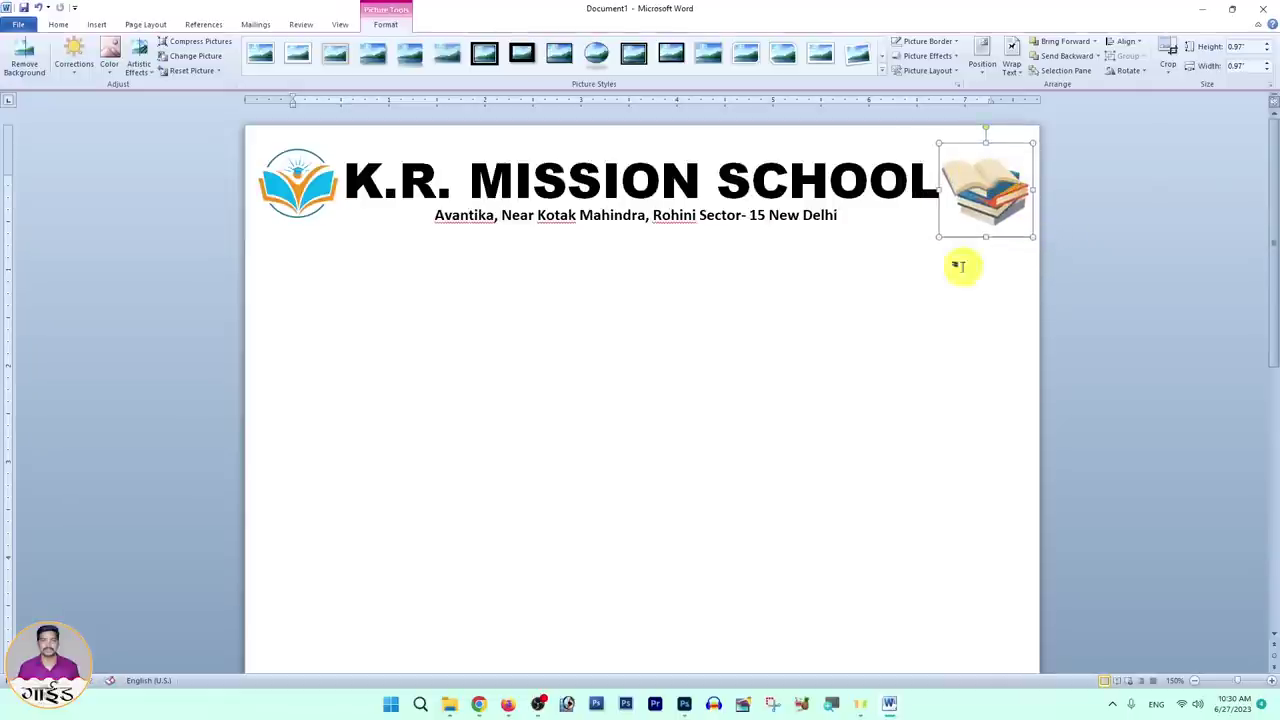
left_click(1068, 245)
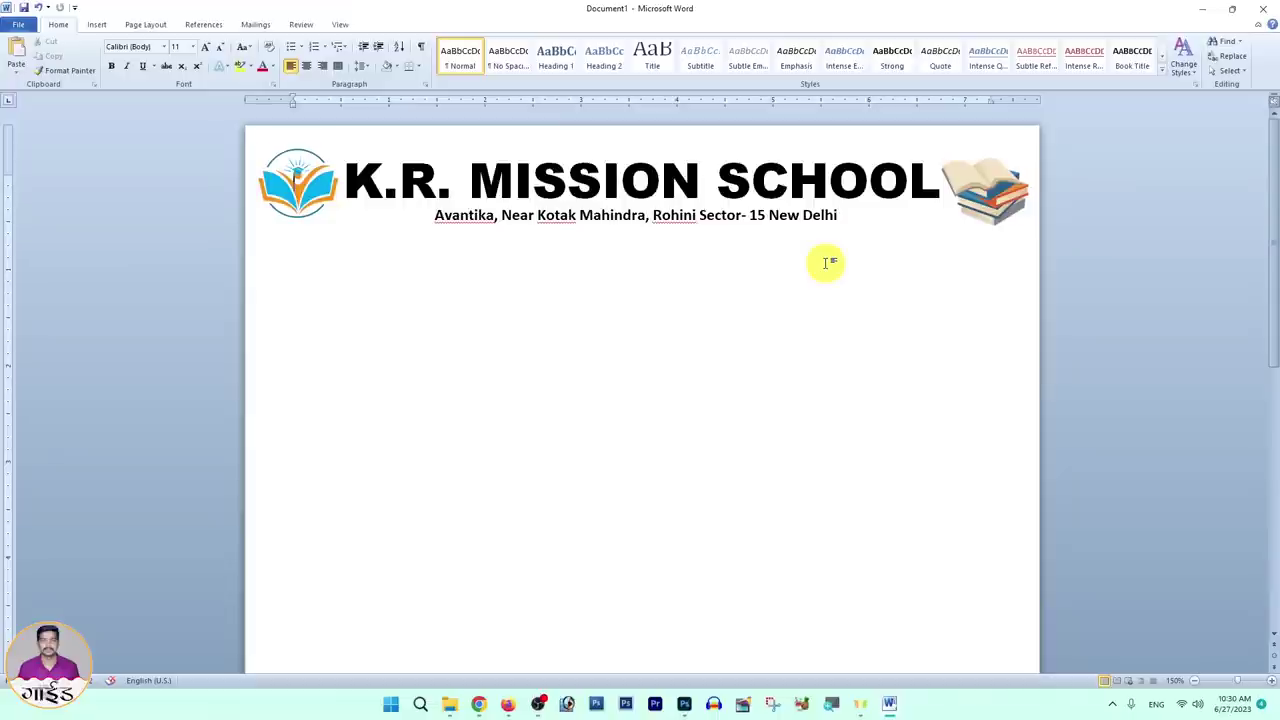
Step: Draw a wide rectangle bar just below the address line
left_click(95, 24)
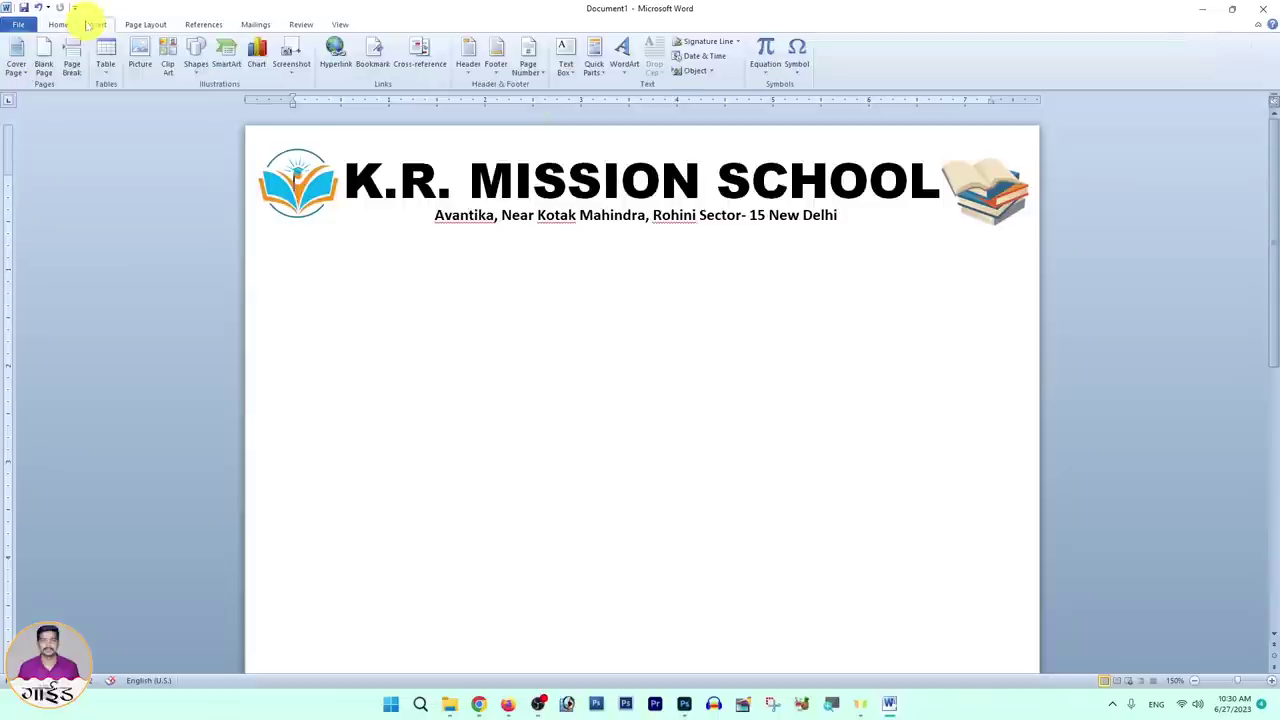
left_click(195, 60)
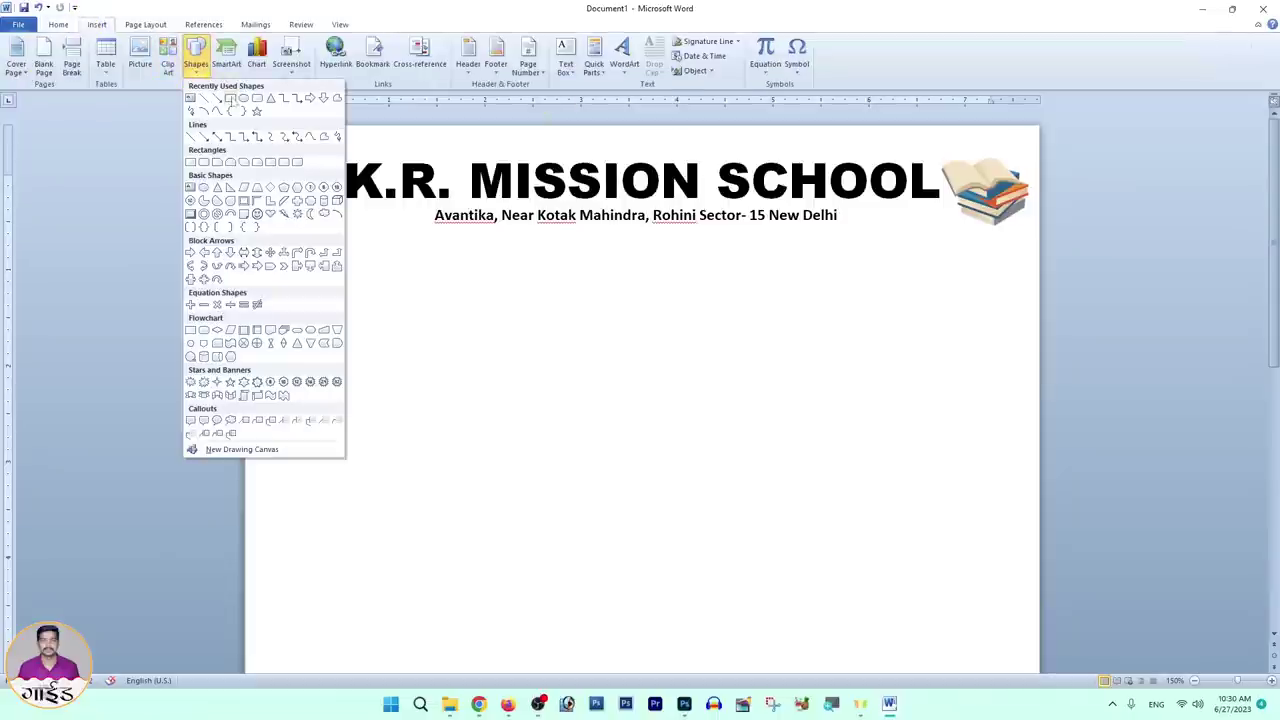
left_click(230, 98)
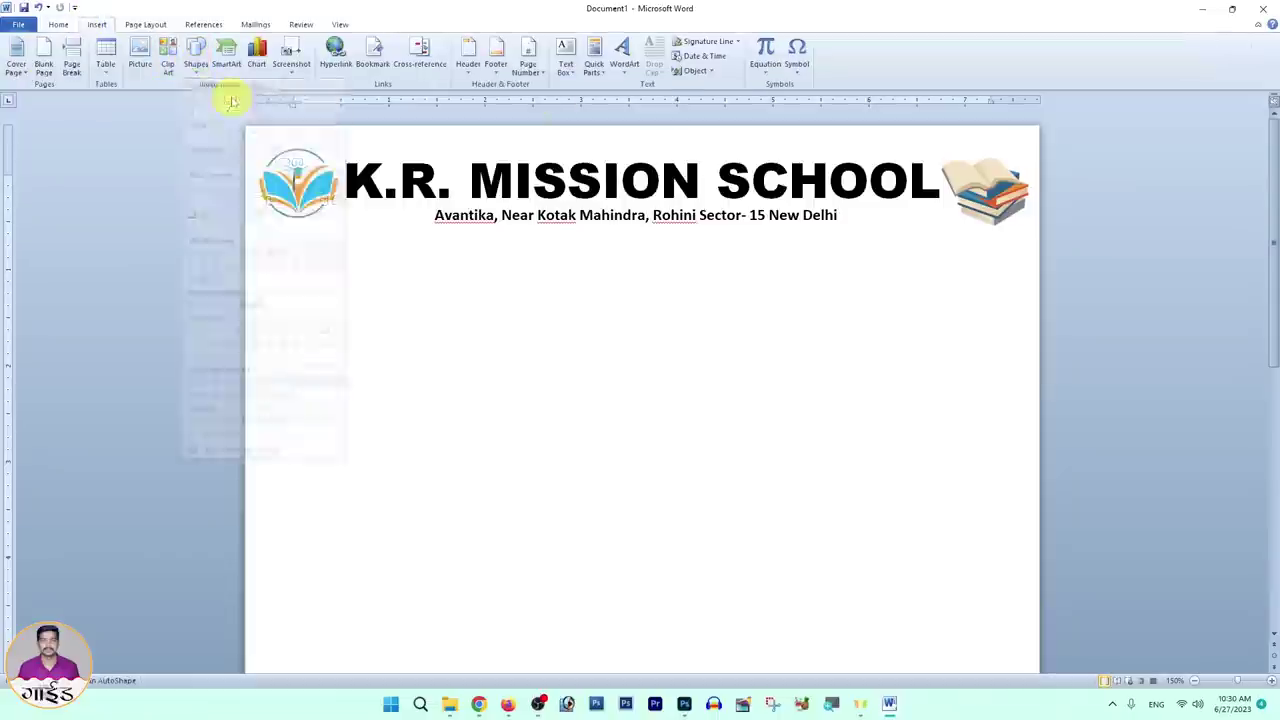
mouse_move(258, 268)
left_mouse_down()
mouse_move(1047, 294)
mouse_move(998, 286)
left_mouse_up()
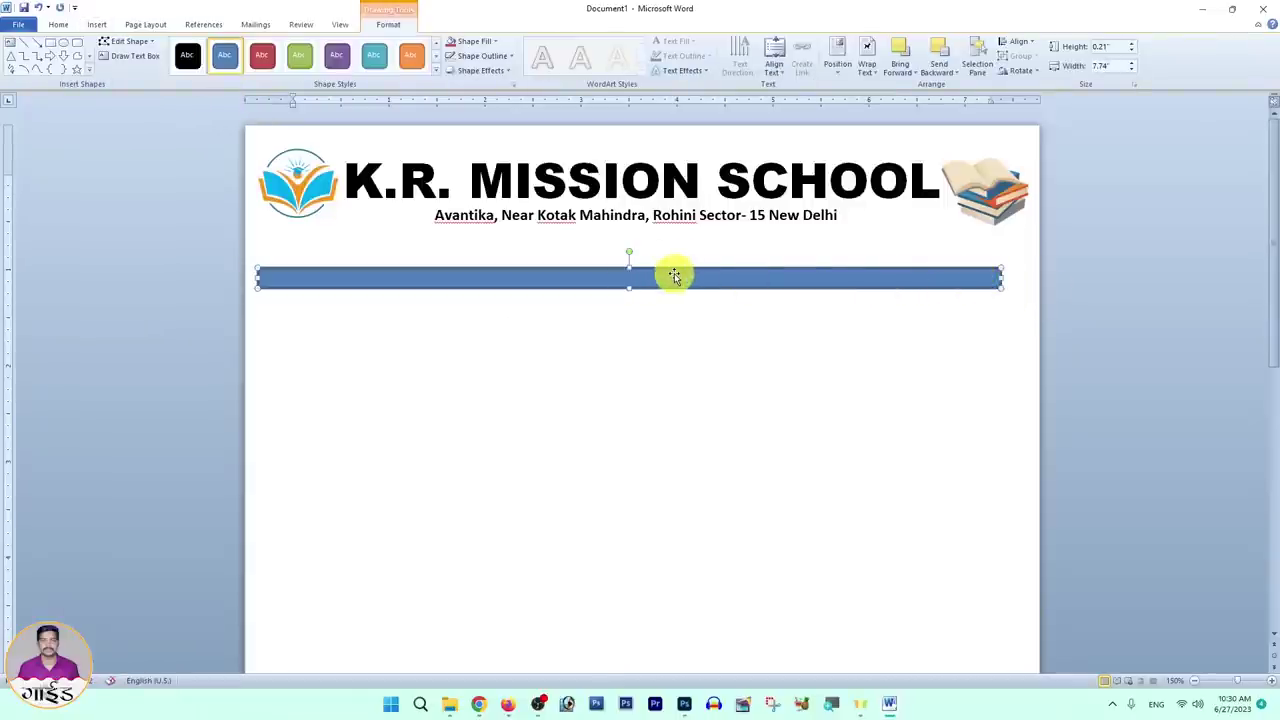
Step: Remove the bar's outline and fill it orange from the standard colour palette
left_click(480, 57)
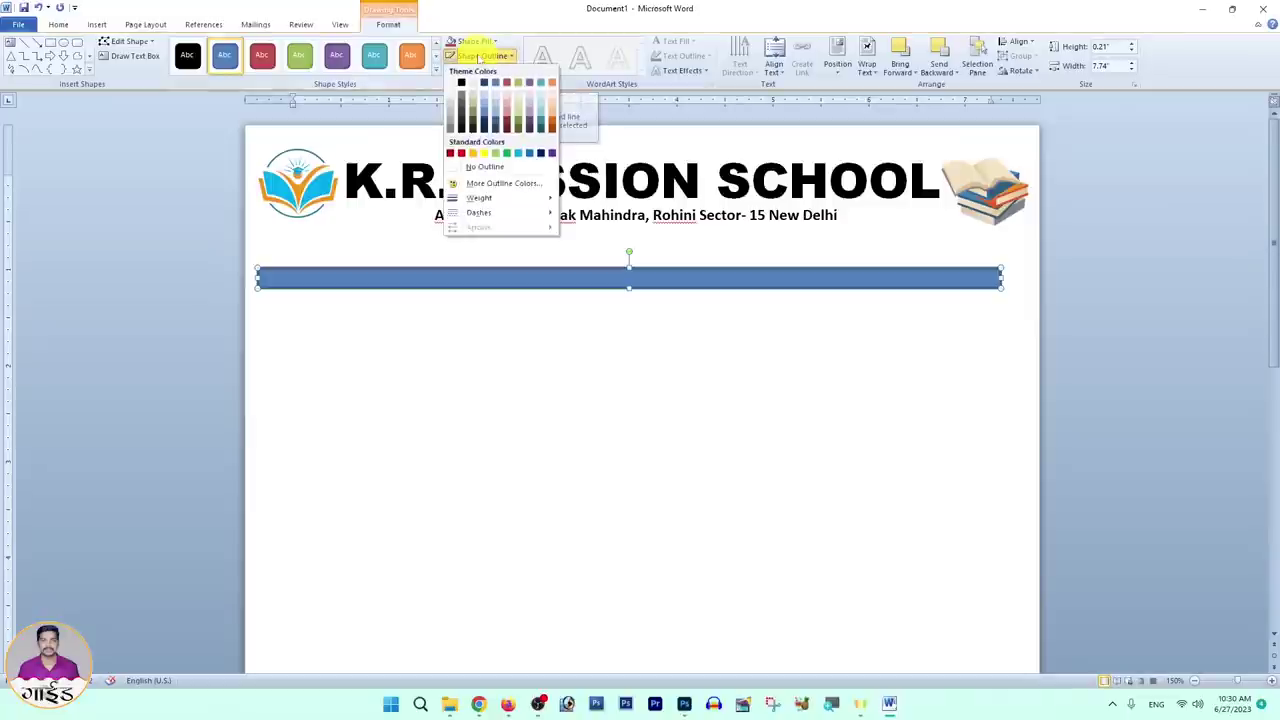
left_click(484, 167)
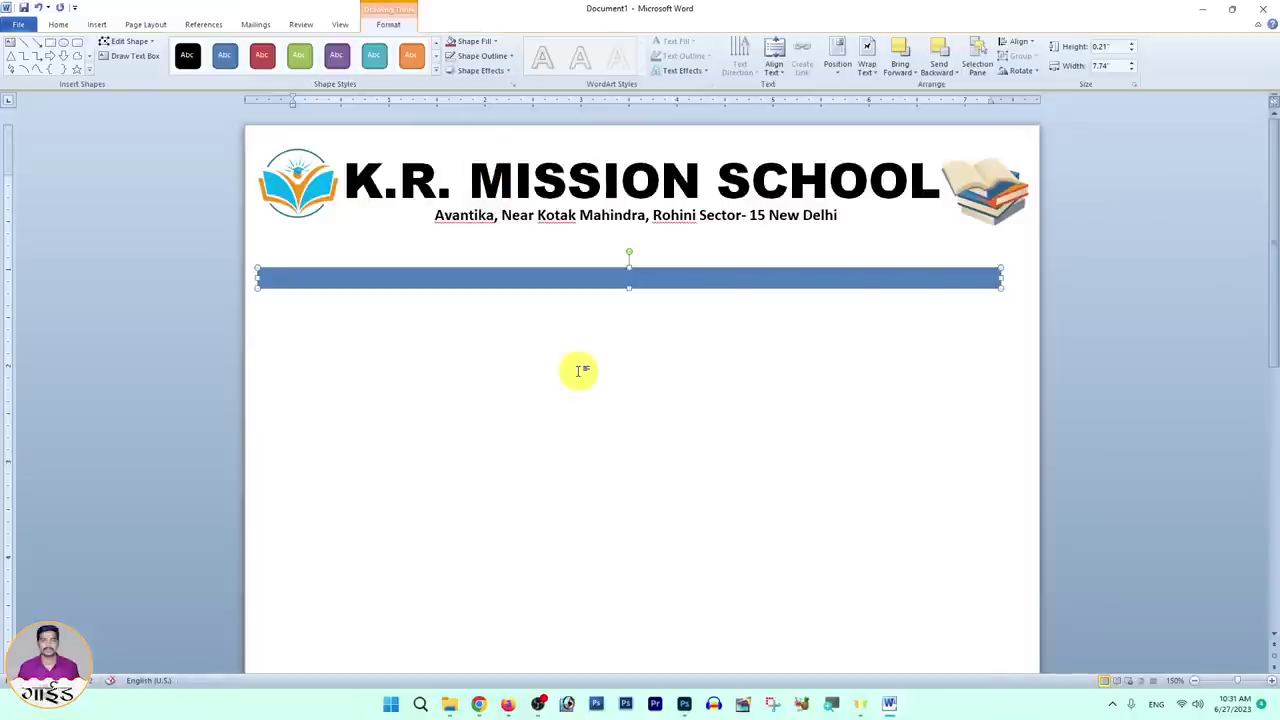
left_click(490, 41)
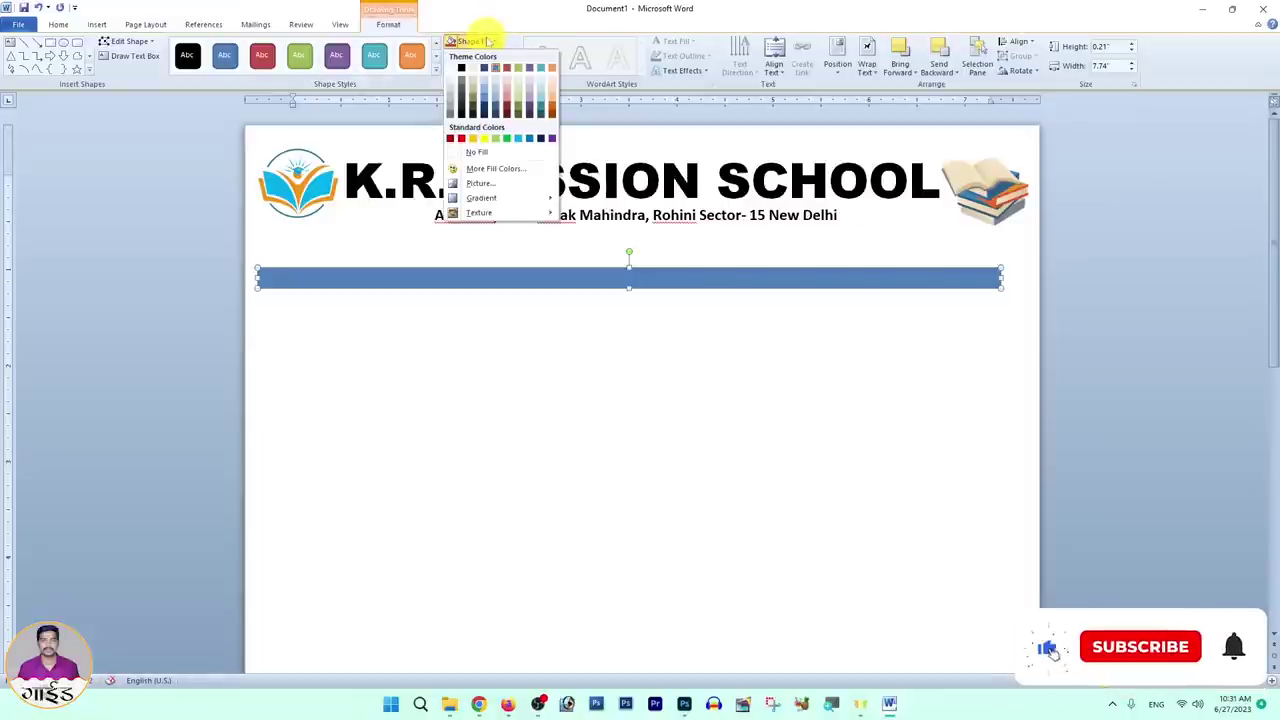
left_click(502, 172)
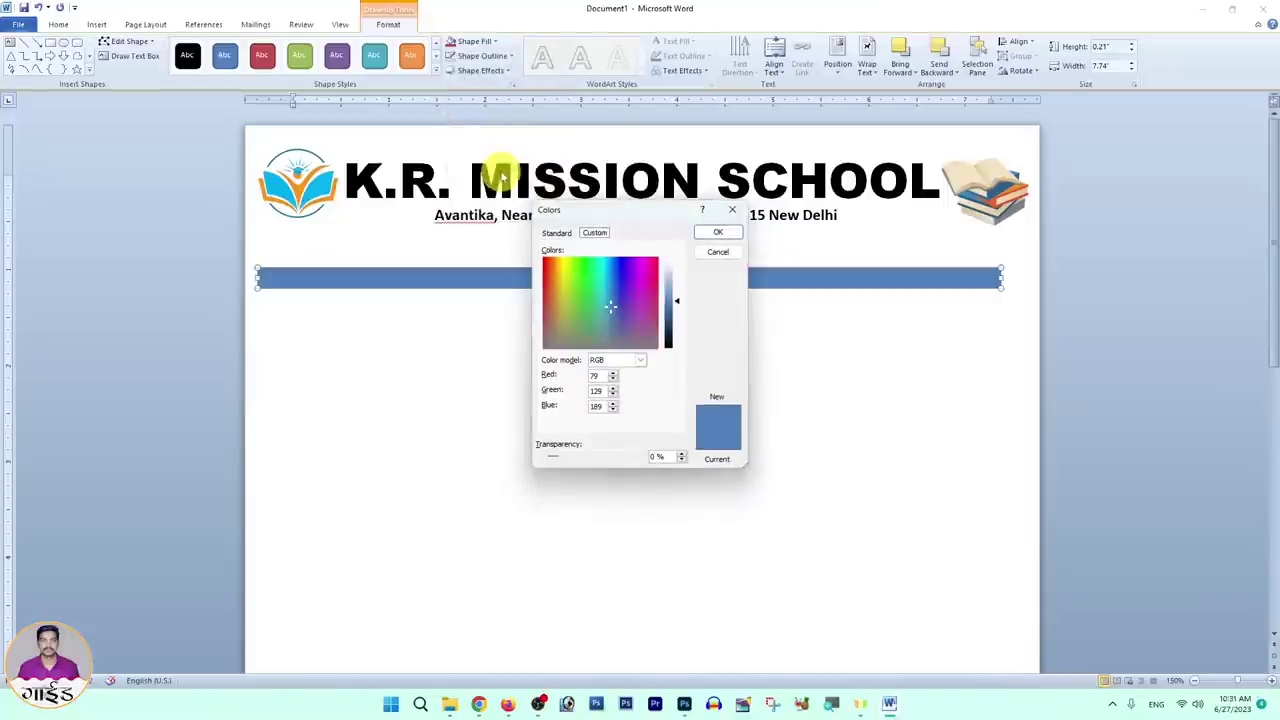
left_click(558, 233)
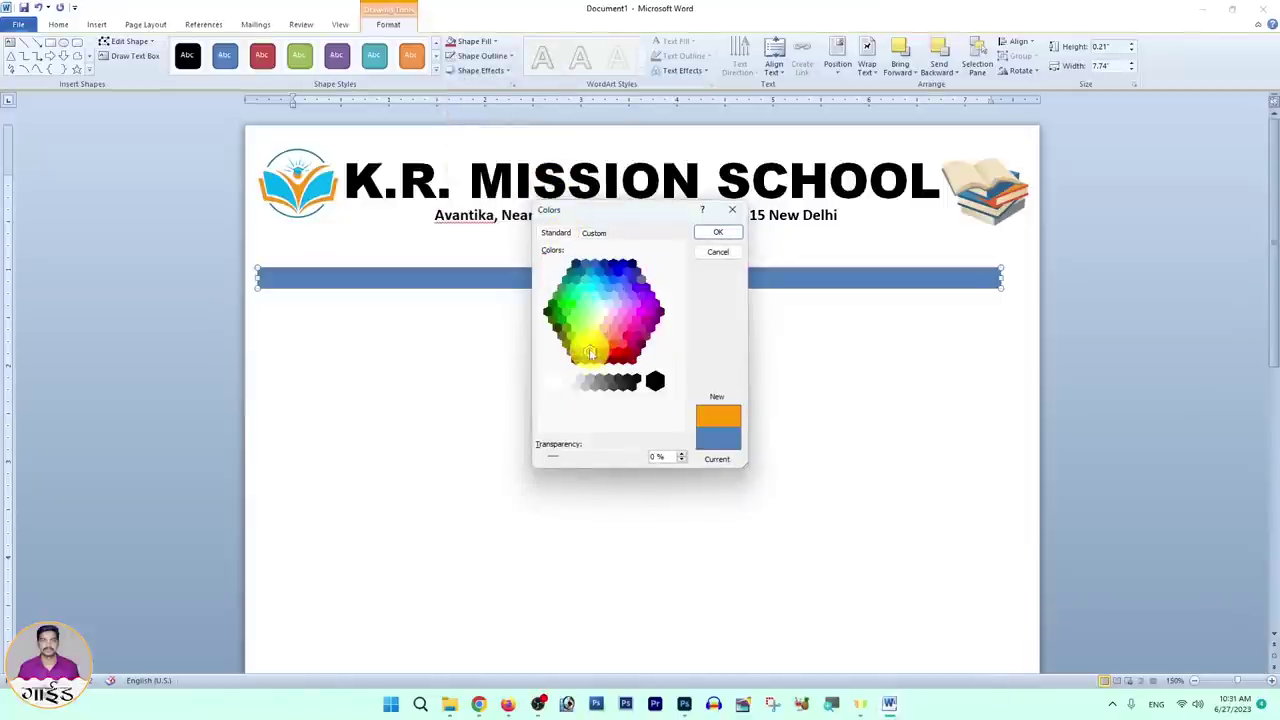
left_click(718, 233)
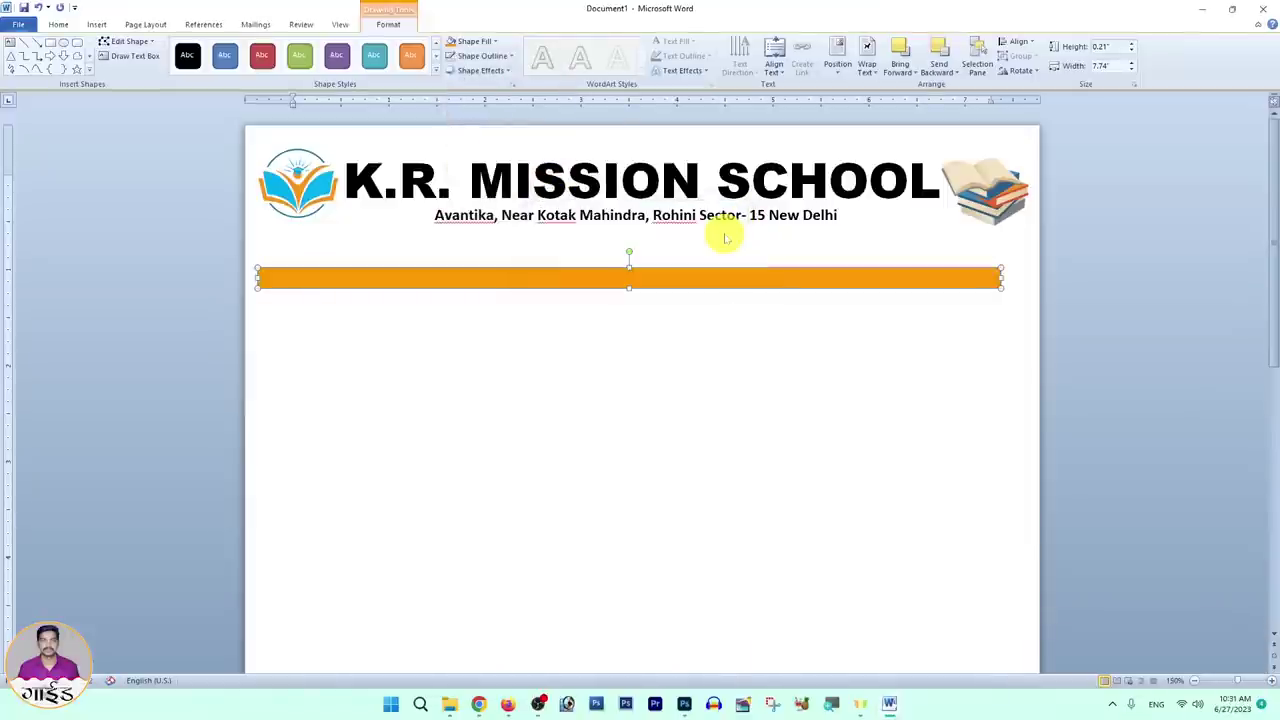
Step: Stretch the orange bar to the full 8.29-inch page width and make it thin
left_click_drag(414, 274, 403, 266)
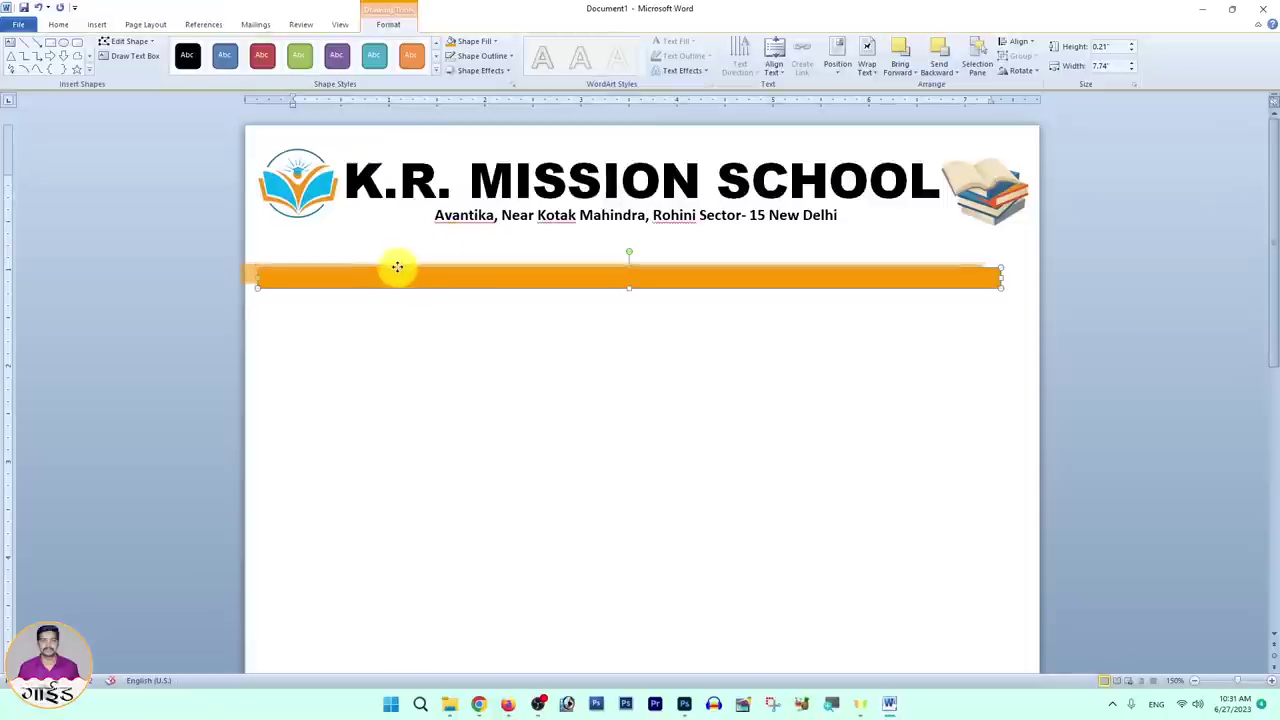
left_click_drag(985, 269, 1040, 273)
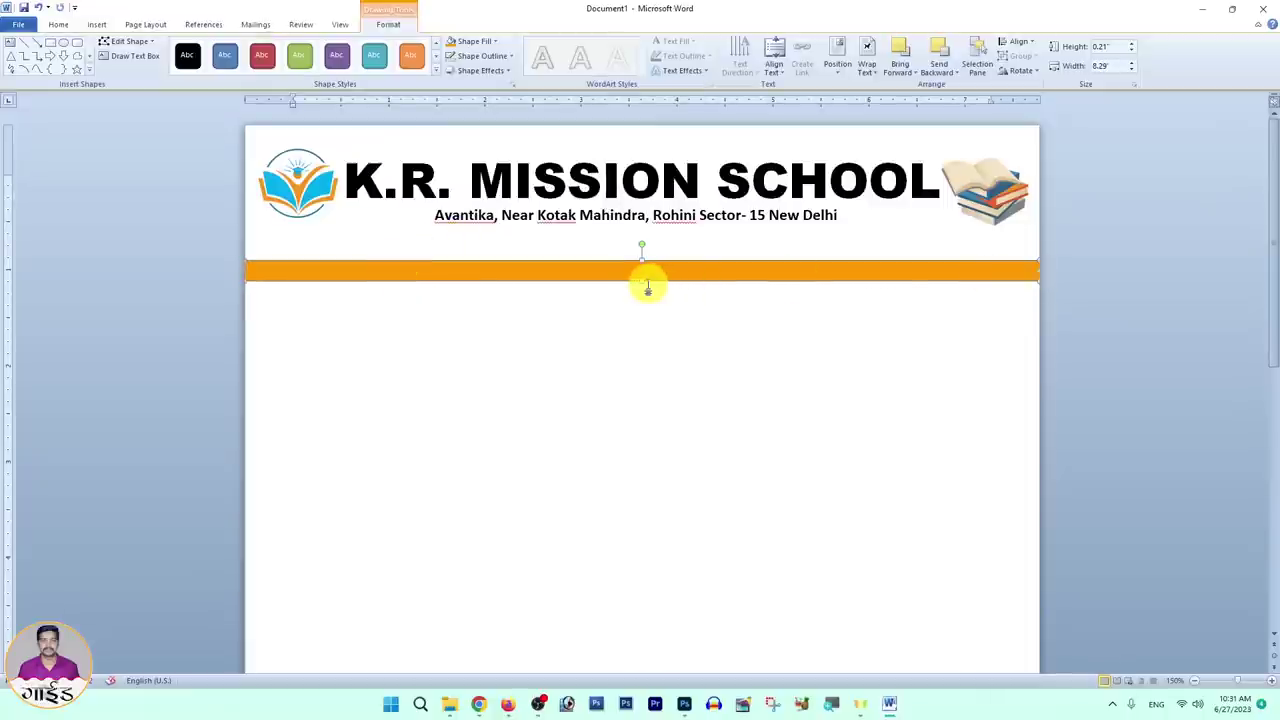
left_click(645, 284)
double_click(637, 277)
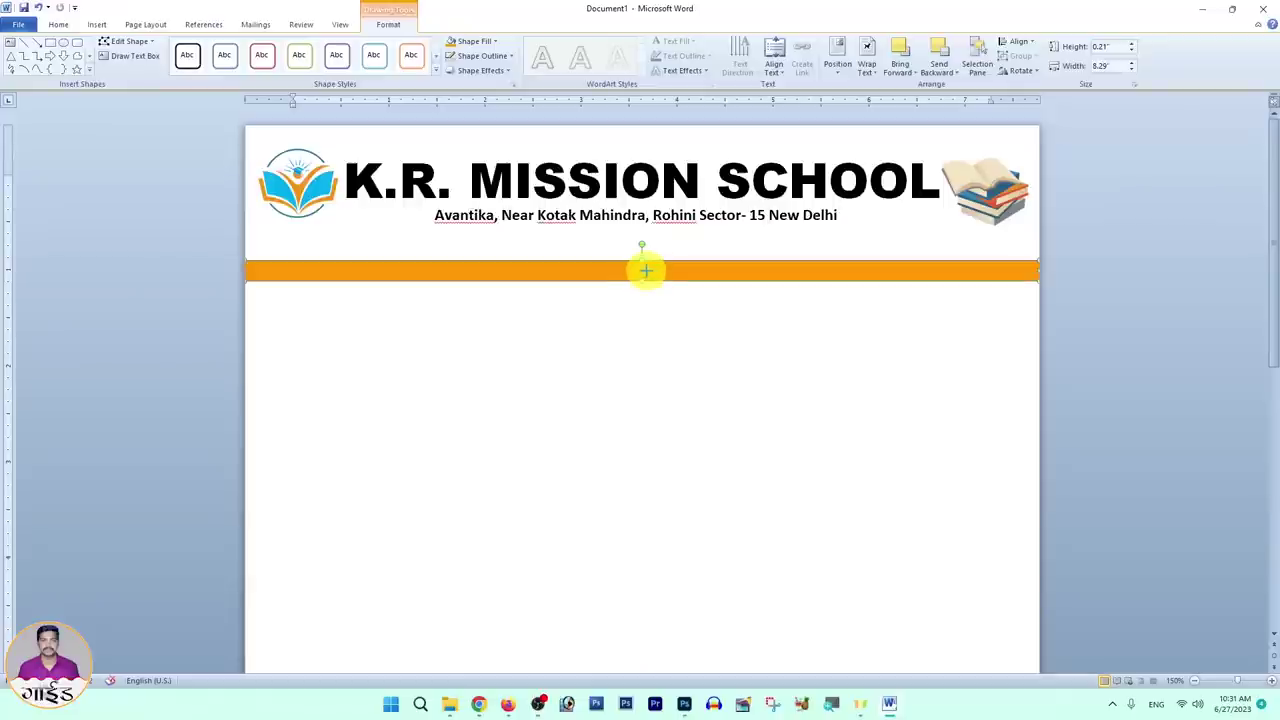
left_click_drag(646, 281, 640, 270)
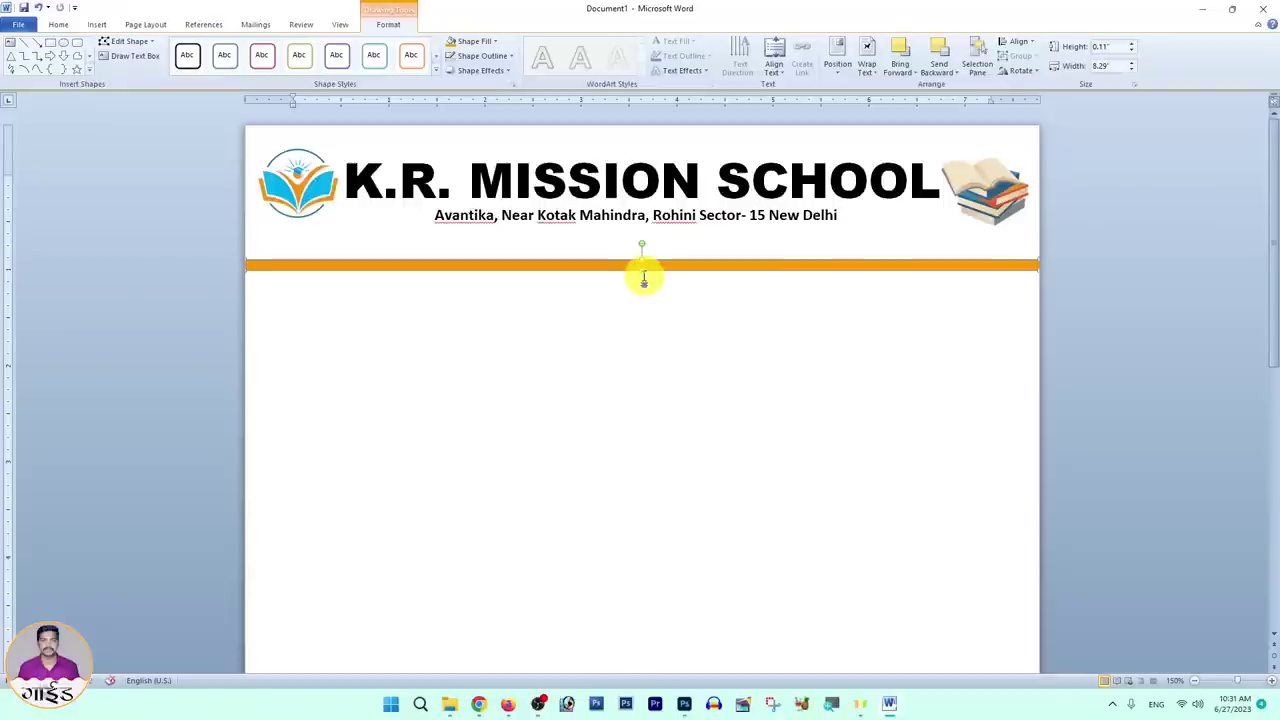
left_click_drag(644, 281, 643, 238)
Step: Ctrl-drag a copy of the orange bar to sit just beneath the original
left_click(646, 281)
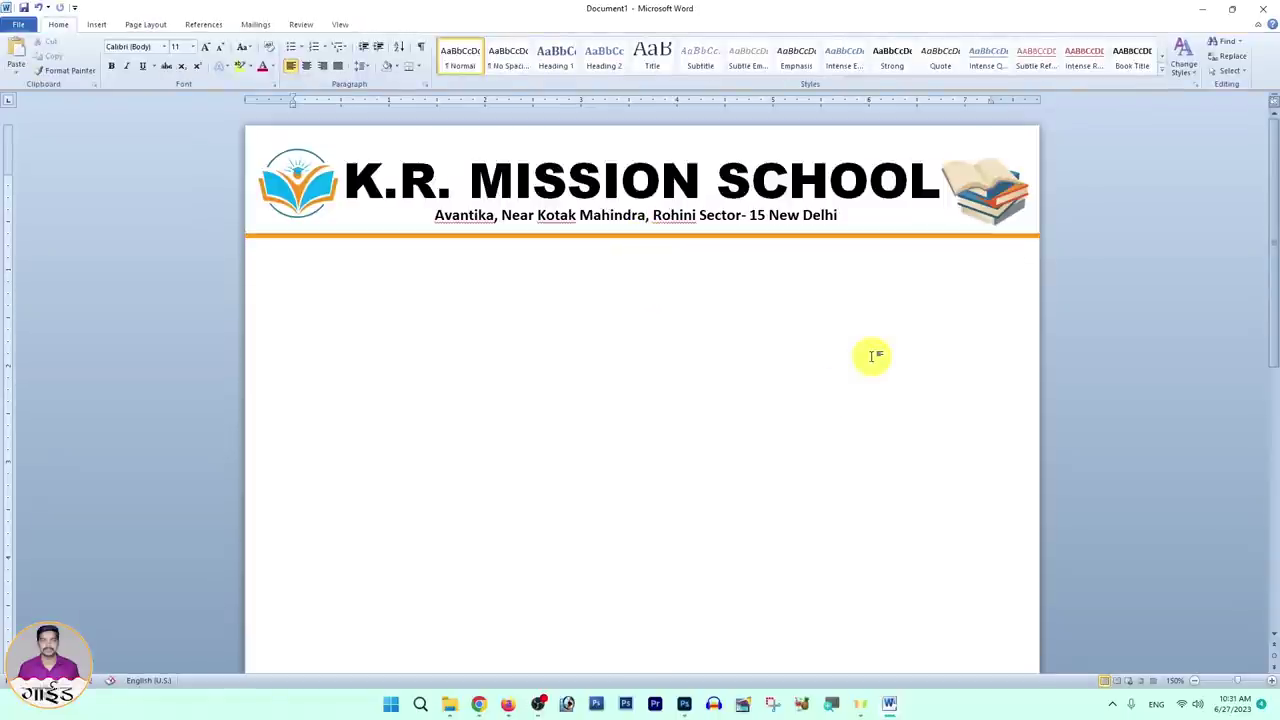
scroll(666, 277, "up", 3, "ctrl")
scroll(666, 277, "up", 4, "ctrl")
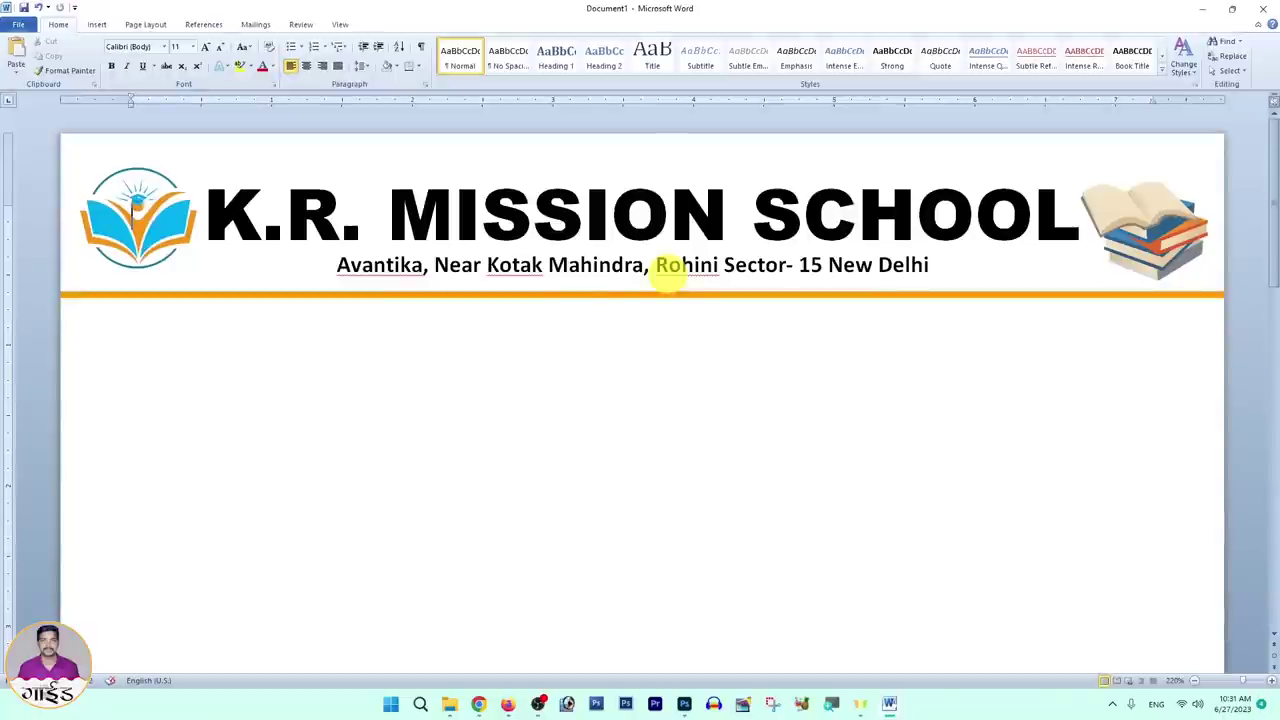
left_click(588, 295)
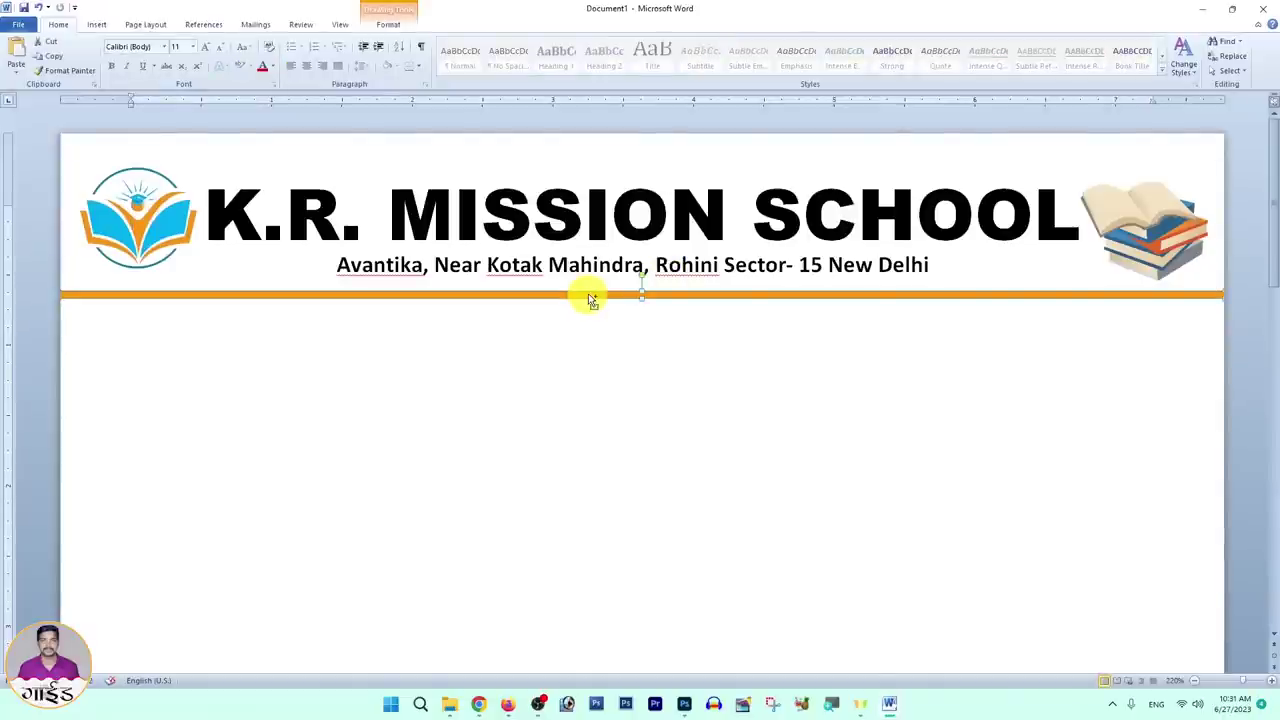
left_click_drag(588, 294, 586, 306)
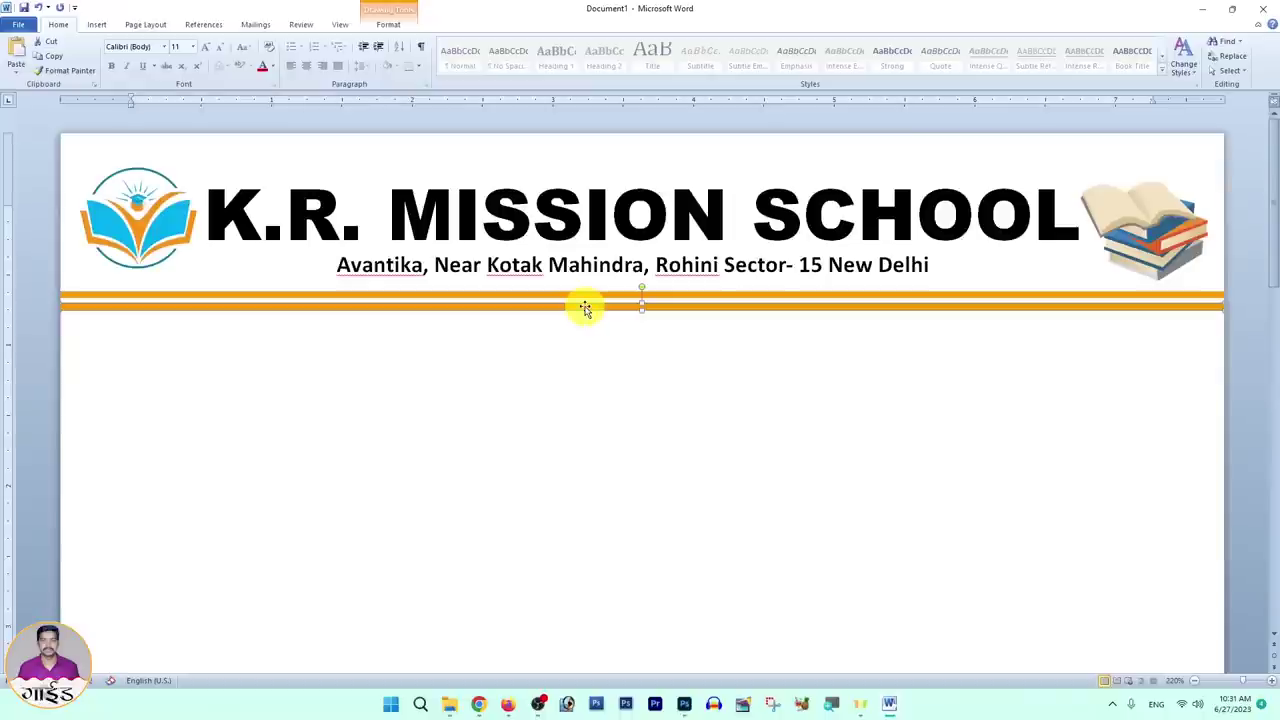
left_click_drag(585, 306, 586, 309)
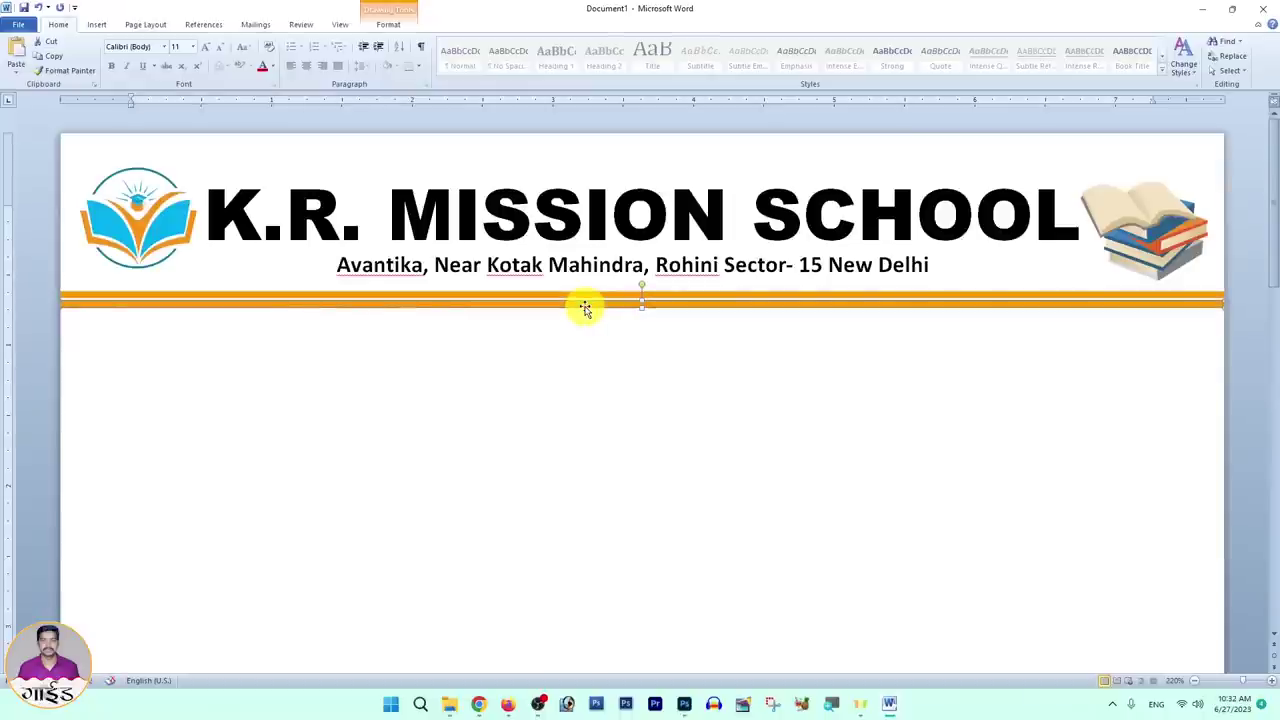
Step: Fill the new bar with light blue from Shape Fill
left_click(388, 26)
left_click(489, 42)
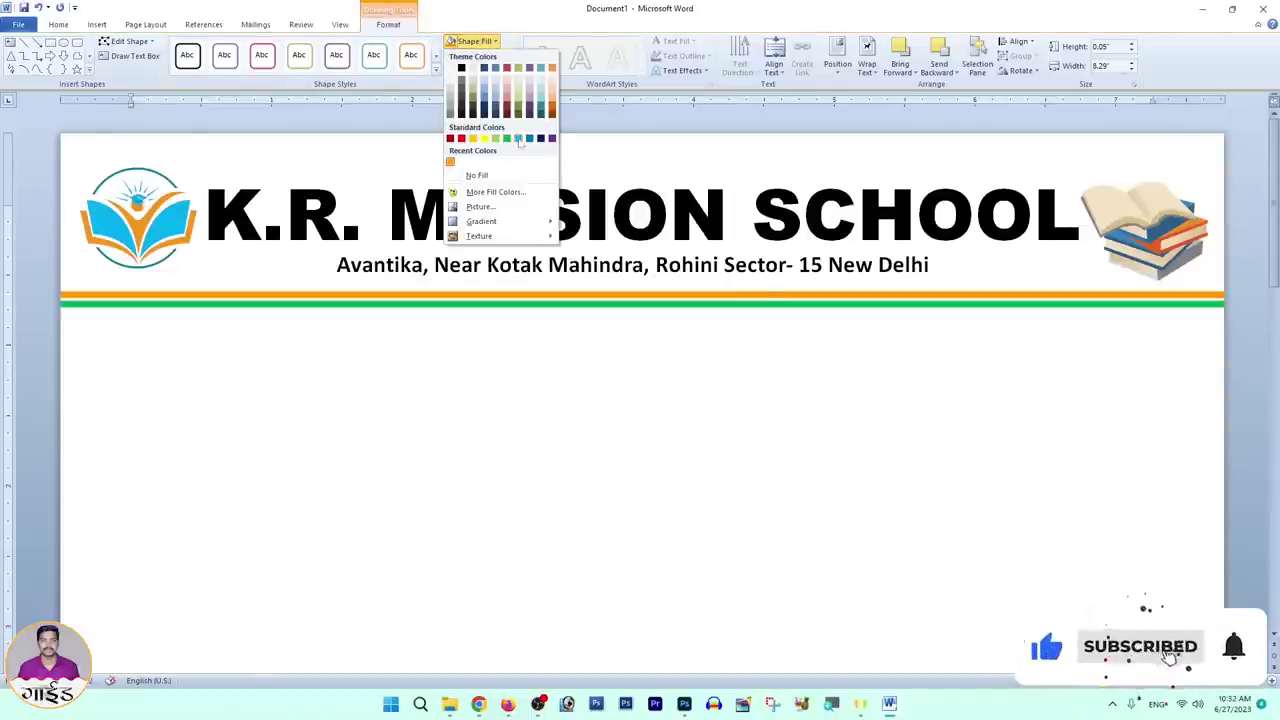
left_click(522, 140)
Step: Drag the left school logo from the header down into the empty page body
left_click(734, 383)
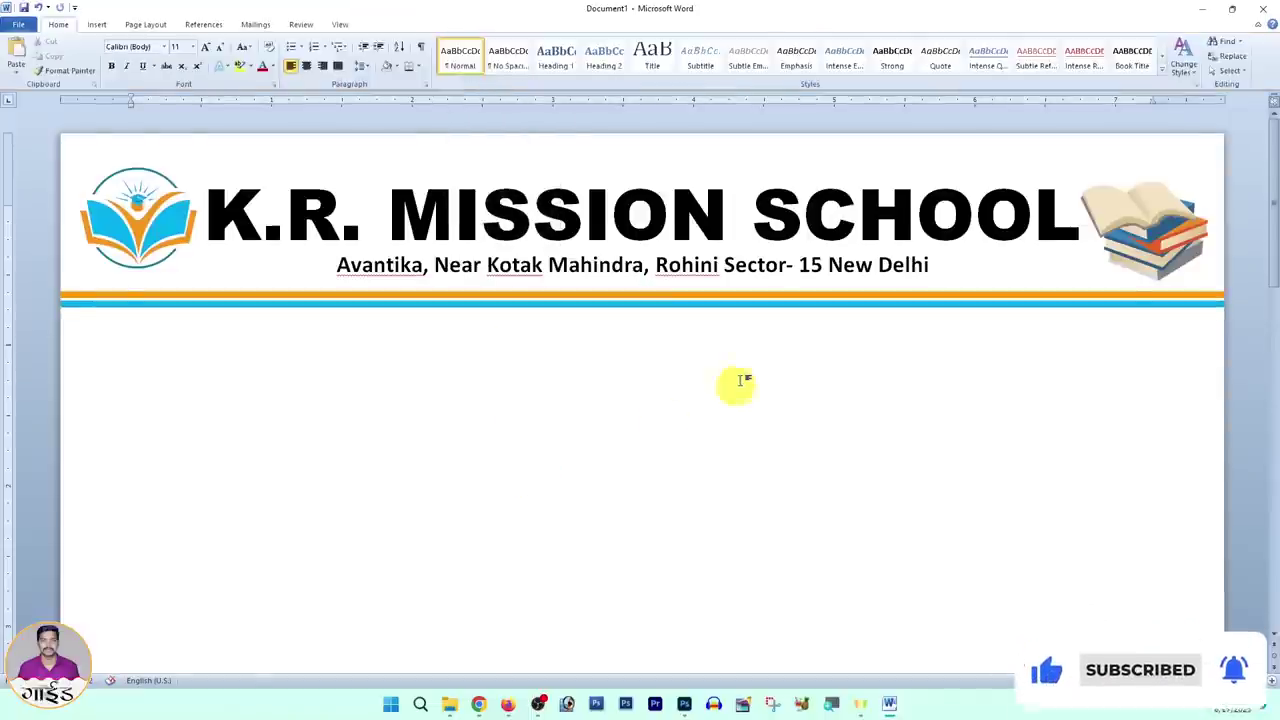
scroll(746, 366, "down", 1)
scroll(746, 366, "down", 1)
scroll(457, 306, "down", 4)
scroll(366, 289, "up", 5)
scroll(446, 334, "up", 5)
scroll(646, 426, "down", 5)
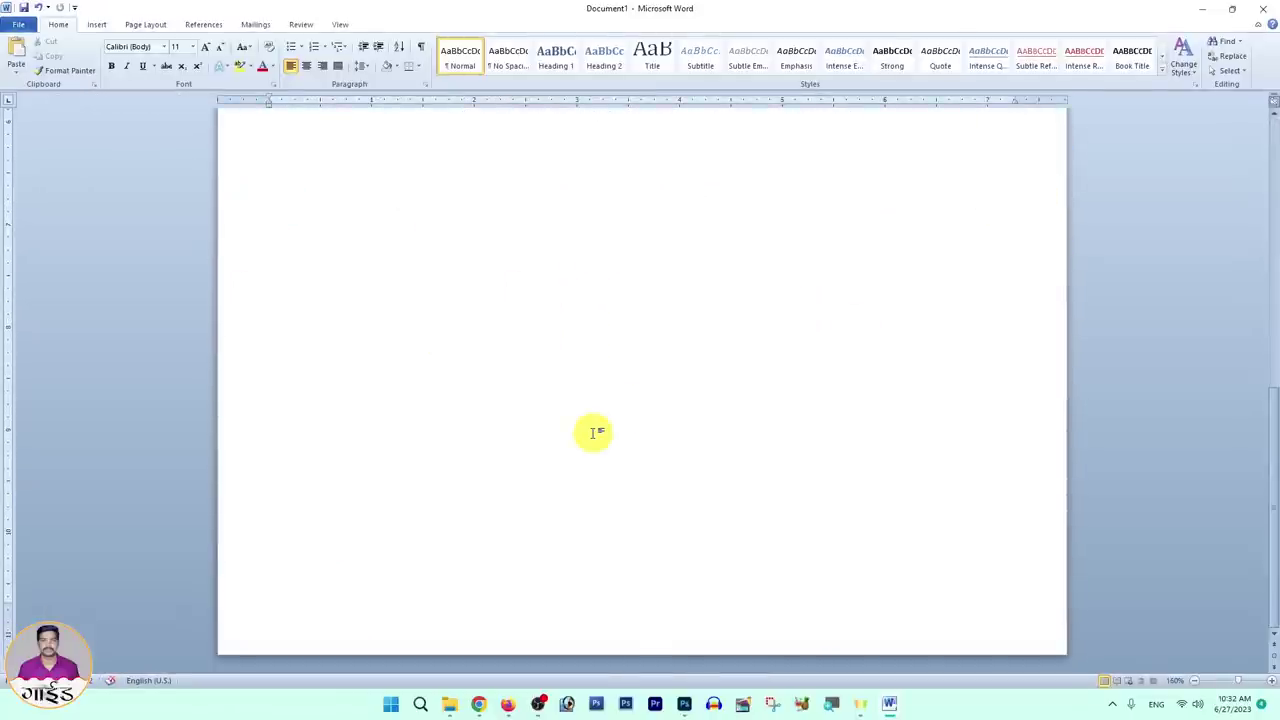
scroll(593, 432, "up", 10)
scroll(594, 434, "down", 2)
scroll(491, 380, "down", 4)
scroll(420, 397, "down", 3)
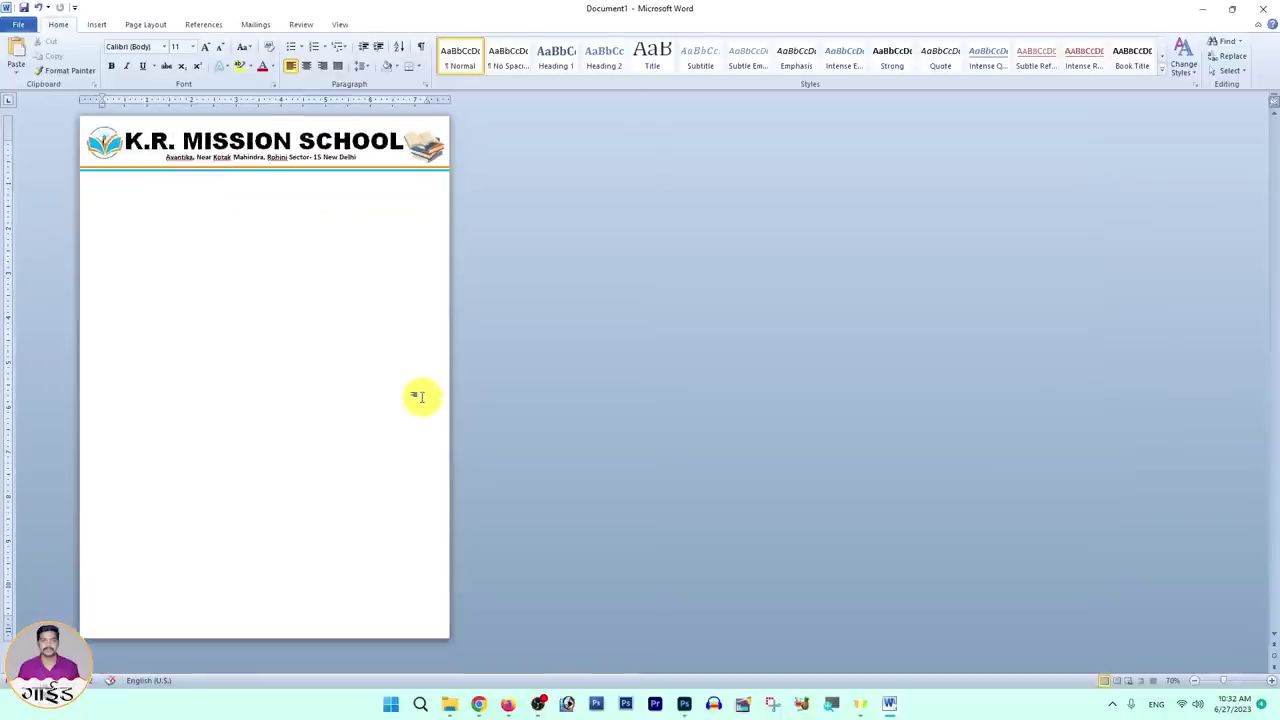
scroll(220, 386, "up", 4)
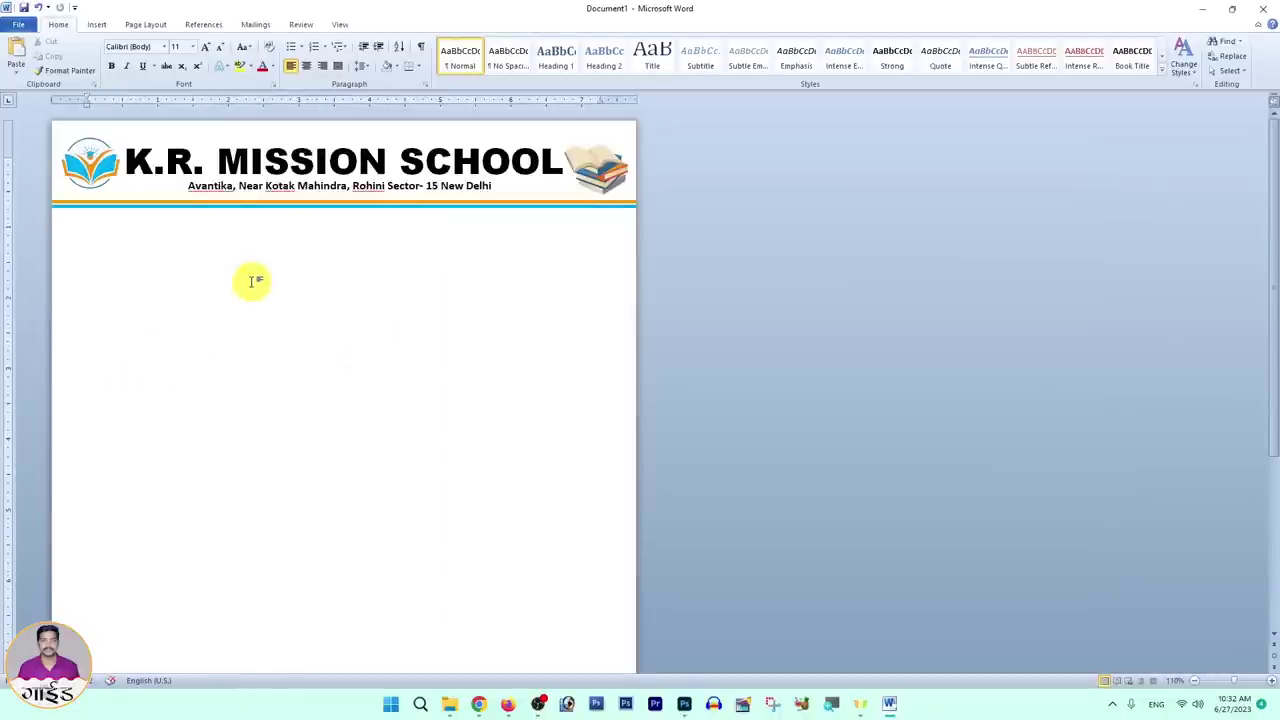
left_click(80, 166)
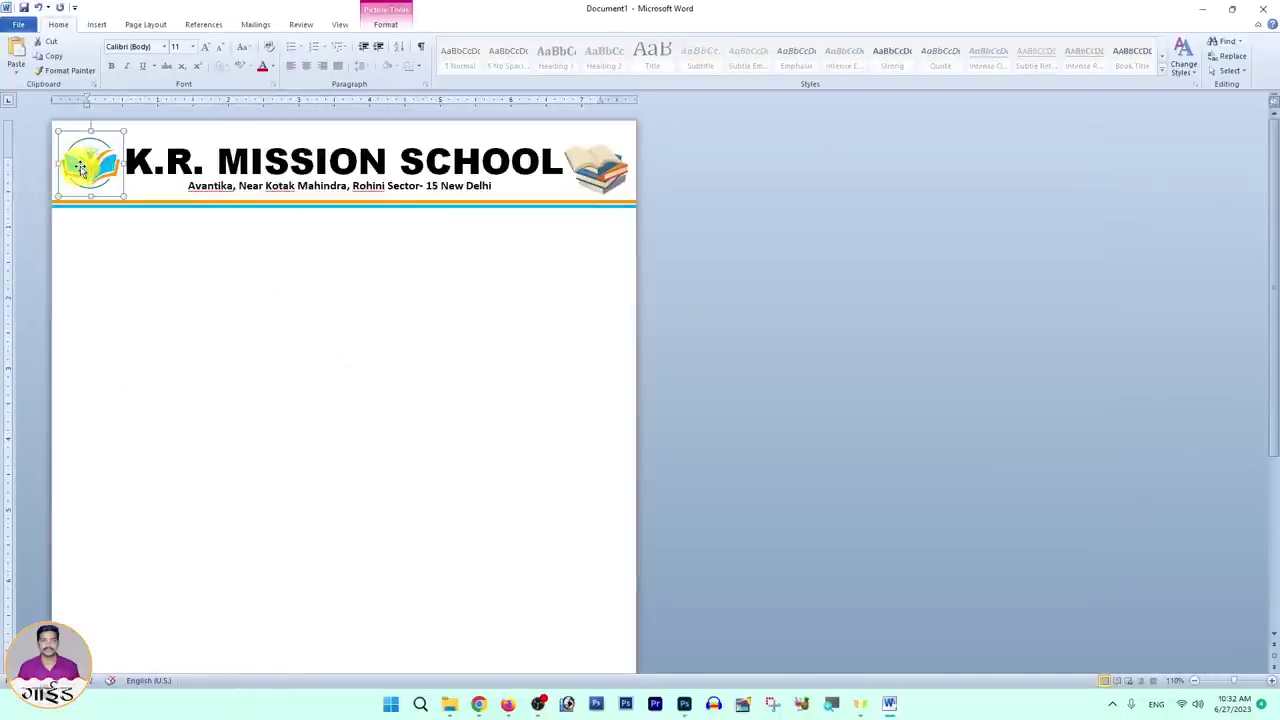
left_click_drag(82, 170, 300, 522)
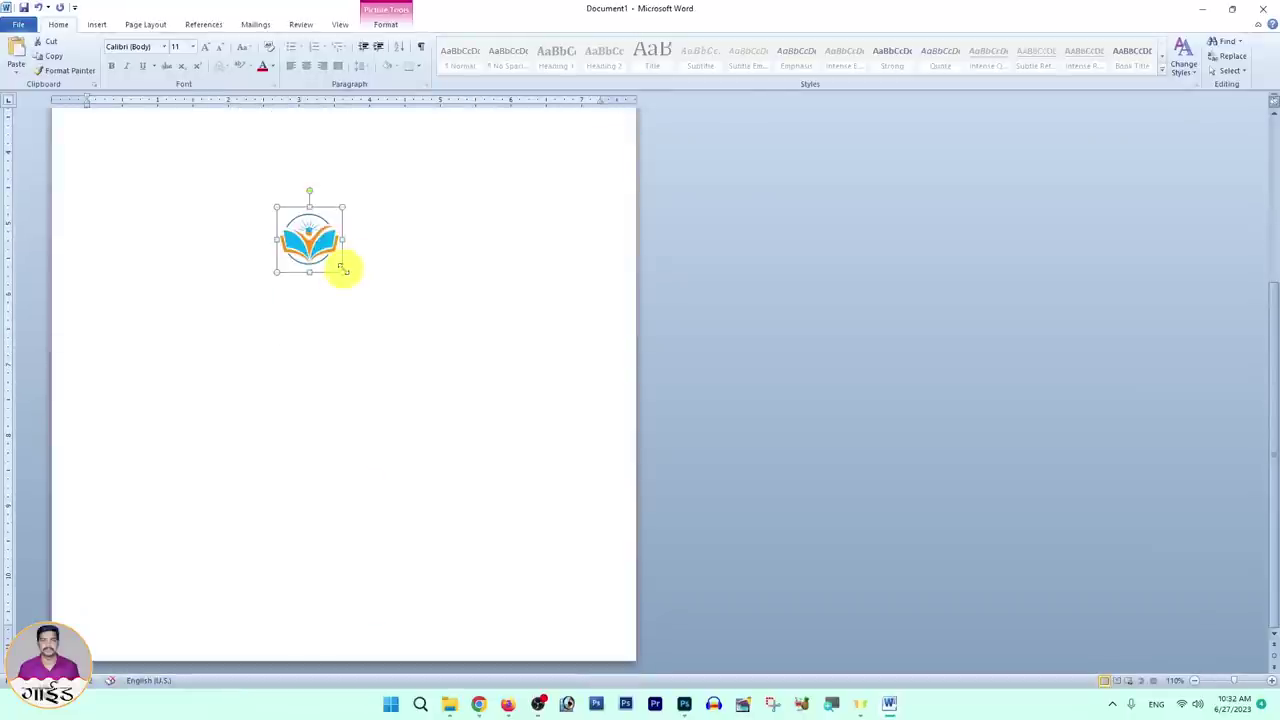
Step: Enlarge the body logo to about 5.29 inches, recolour it Washout, and centre it mid-page
left_click_drag(341, 268, 533, 463)
left_click_drag(414, 329, 315, 286)
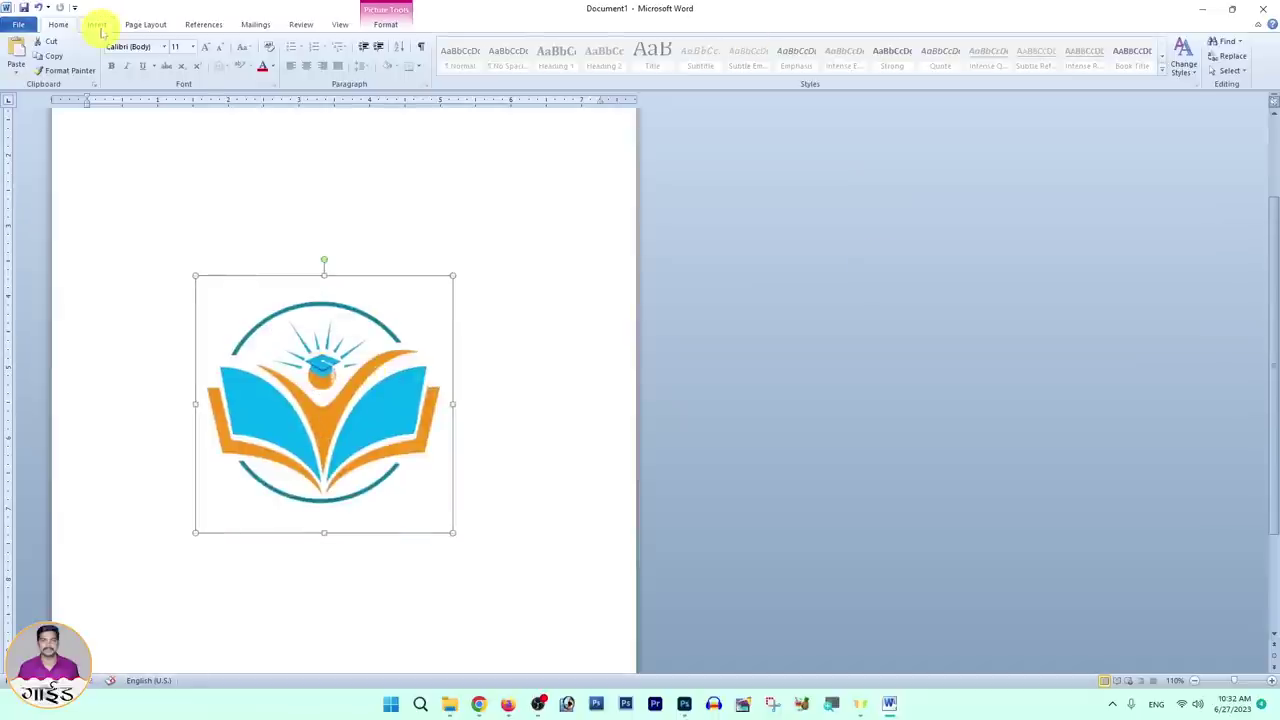
double_click(270, 427)
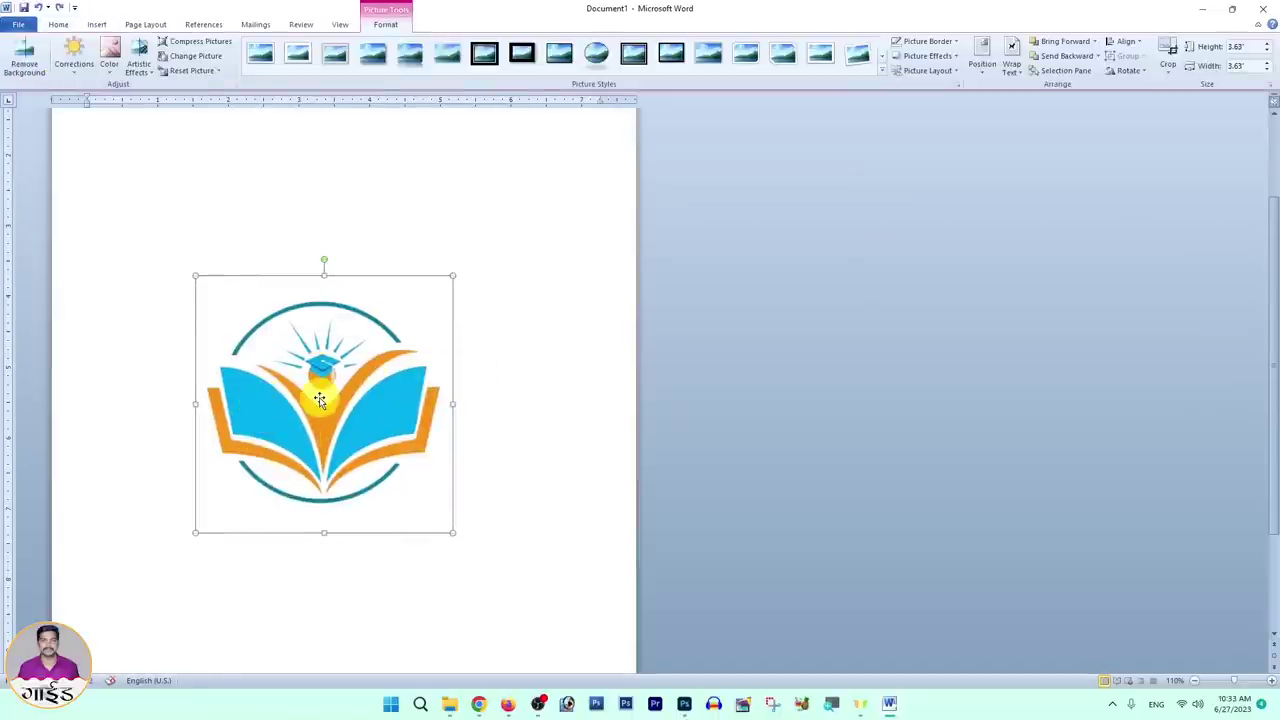
left_click(108, 72)
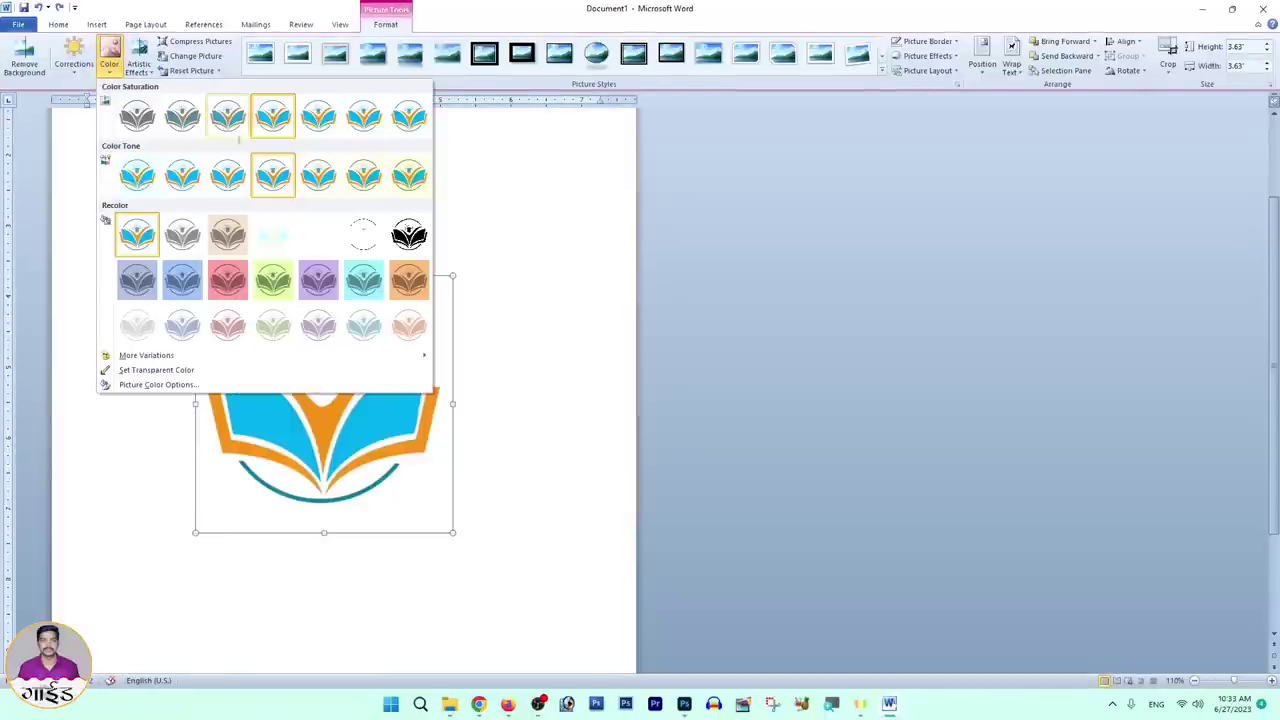
left_click(271, 233)
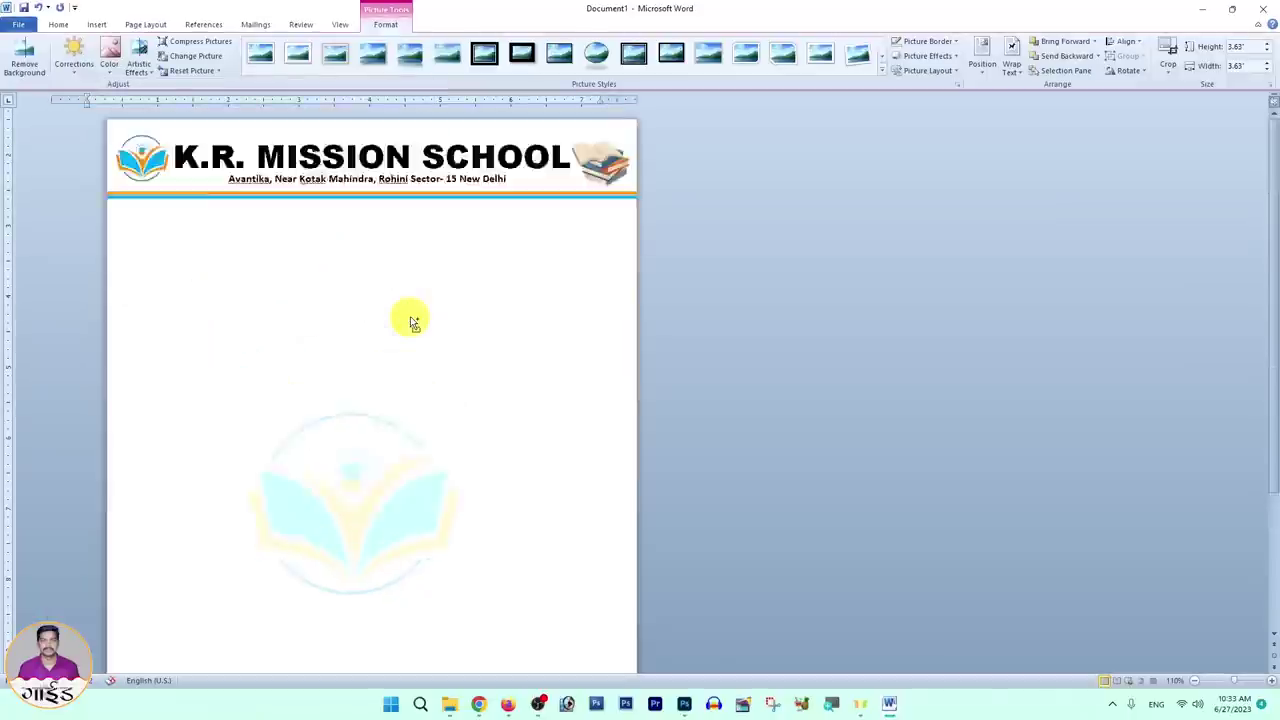
scroll(410, 322, "down", 5)
mouse_move(375, 278)
left_mouse_down()
mouse_move(410, 241)
mouse_move(337, 318)
mouse_move(331, 308)
left_mouse_up()
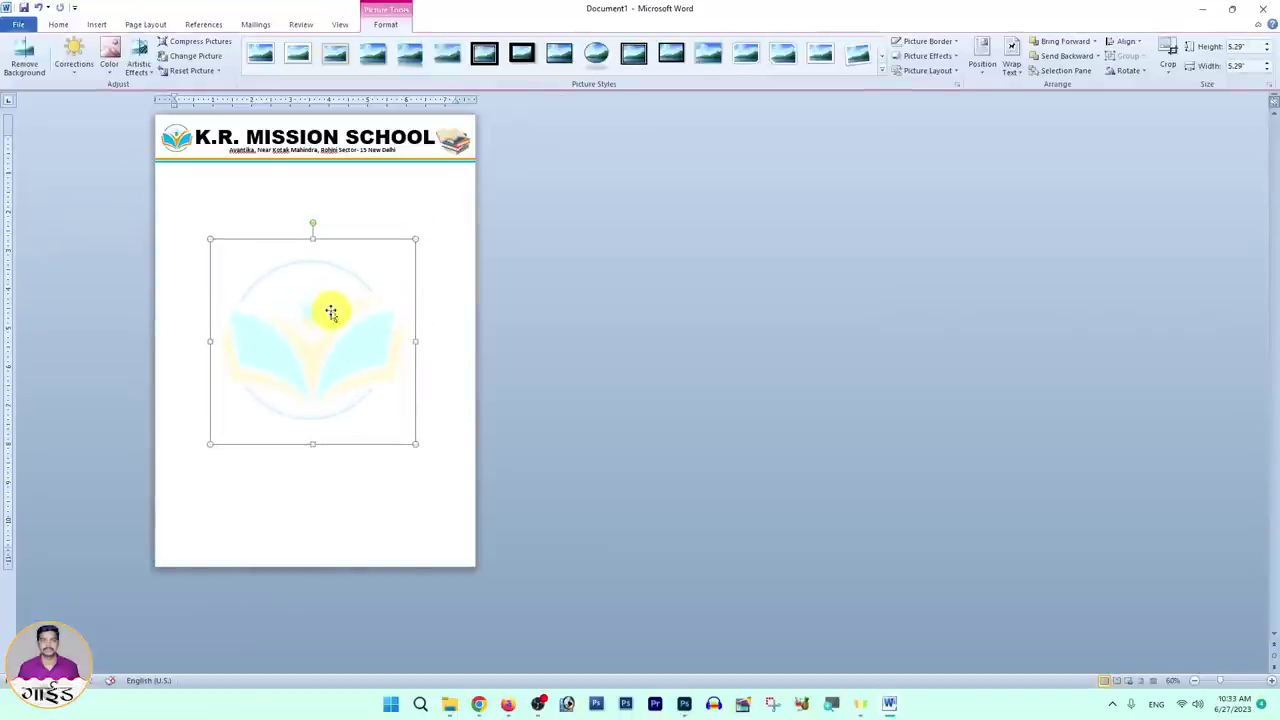
Step: Draw a 7.26 by 1.12 inch rectangle across the page bottom and set No Outline
left_click(330, 493)
scroll(263, 500, "up", 4)
scroll(294, 529, "up", 2)
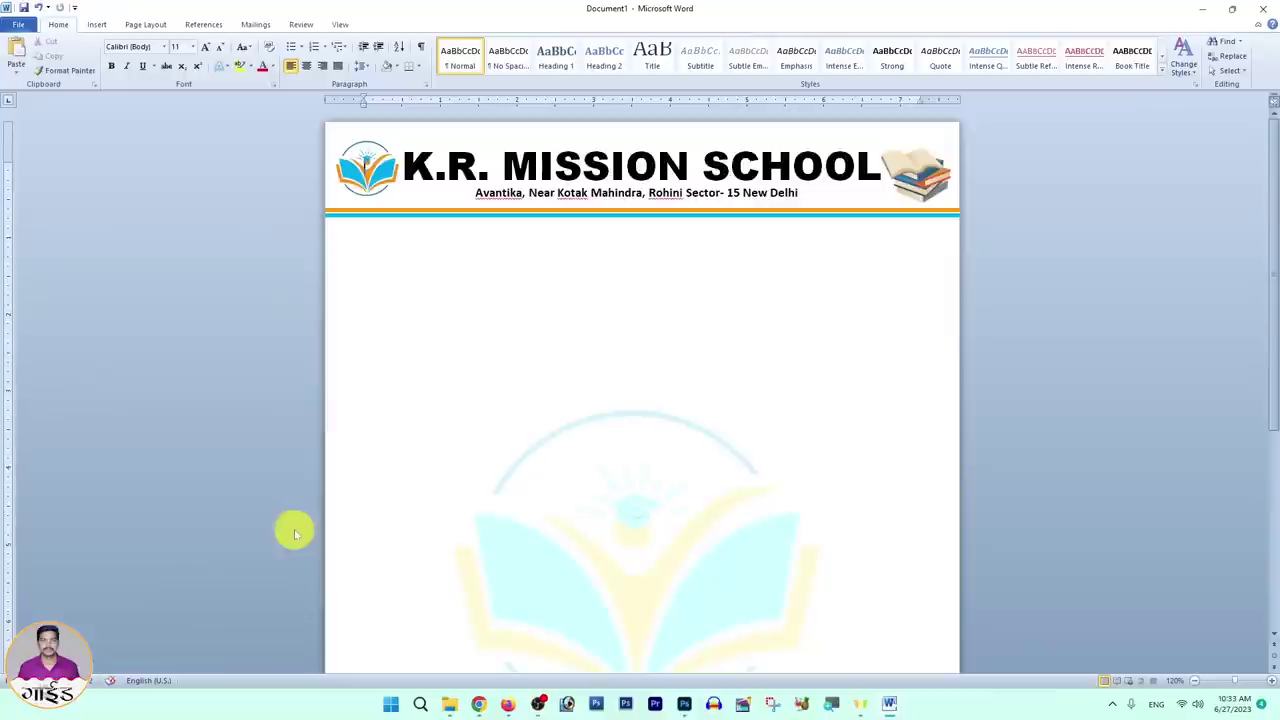
scroll(383, 499, "down", 5)
scroll(395, 500, "down", 2)
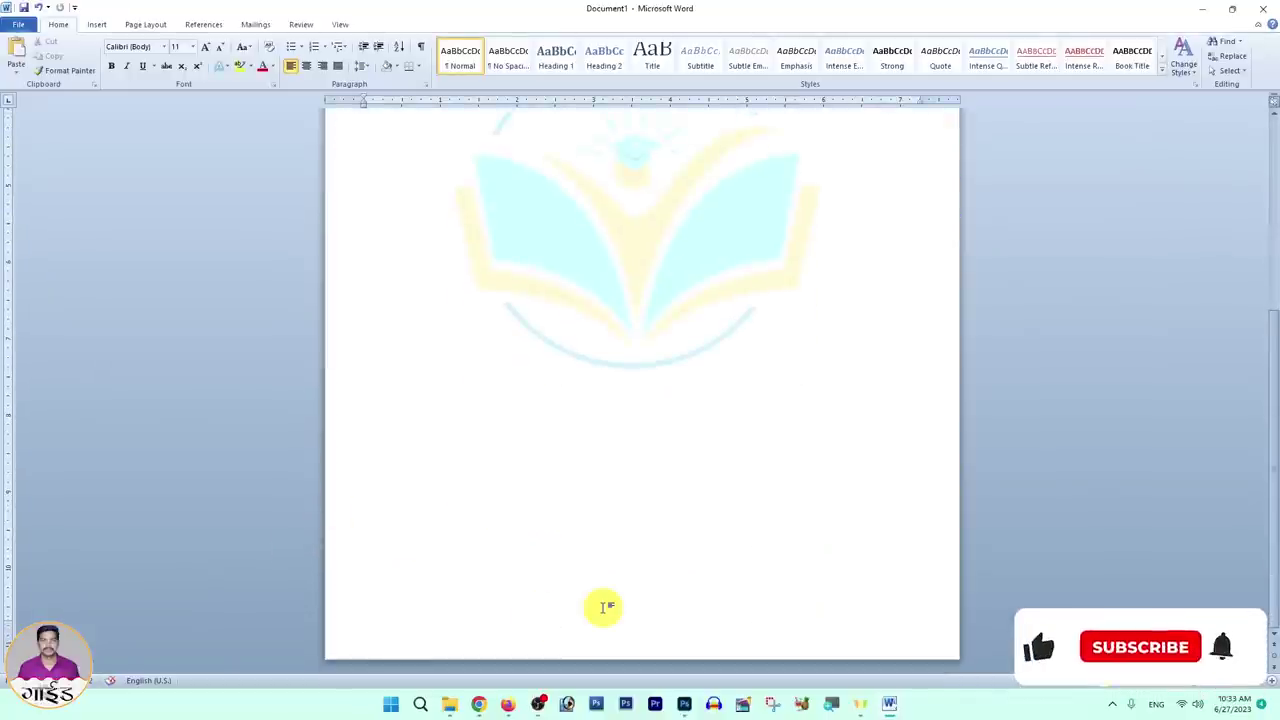
left_click(96, 25)
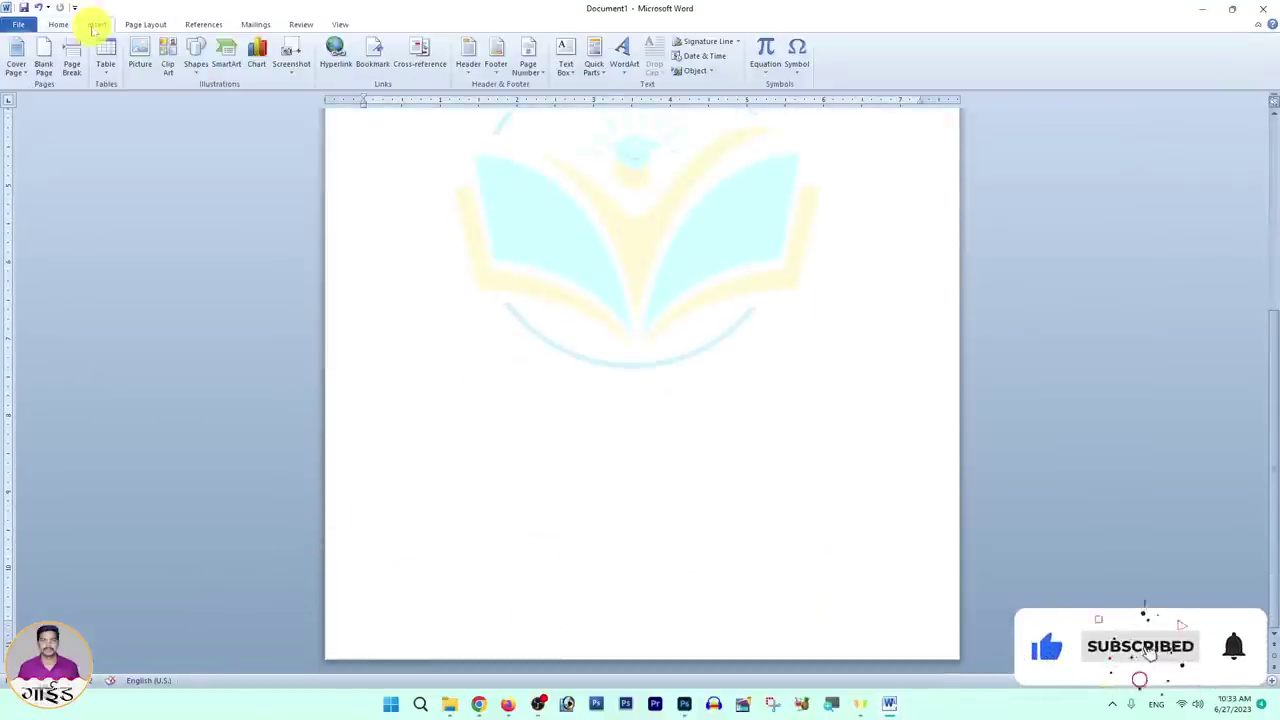
left_click(196, 70)
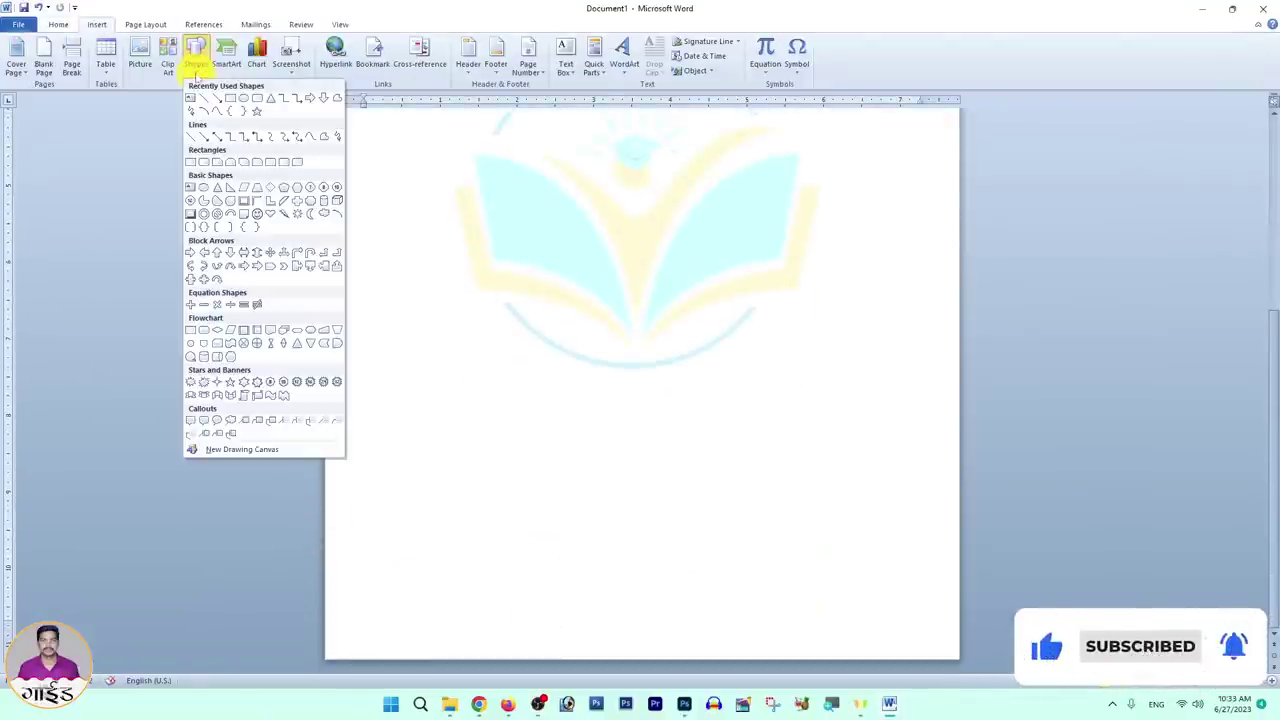
left_click(231, 97)
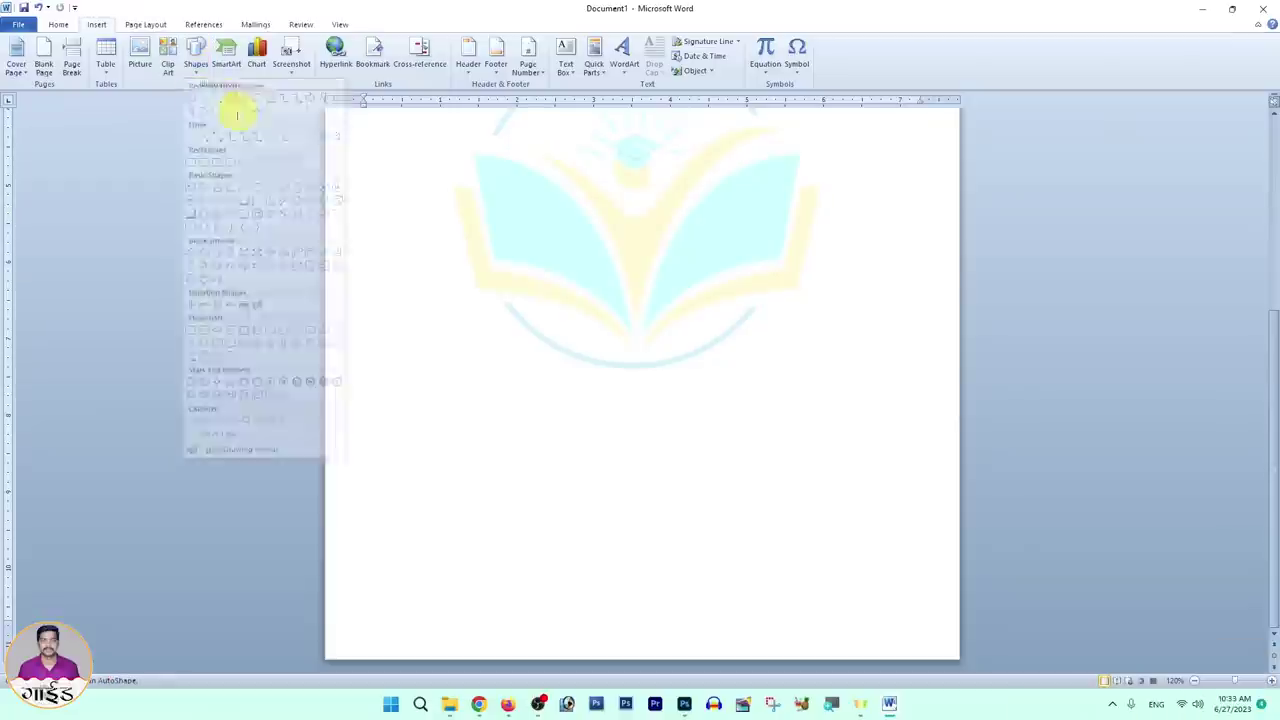
left_click_drag(359, 538, 916, 624)
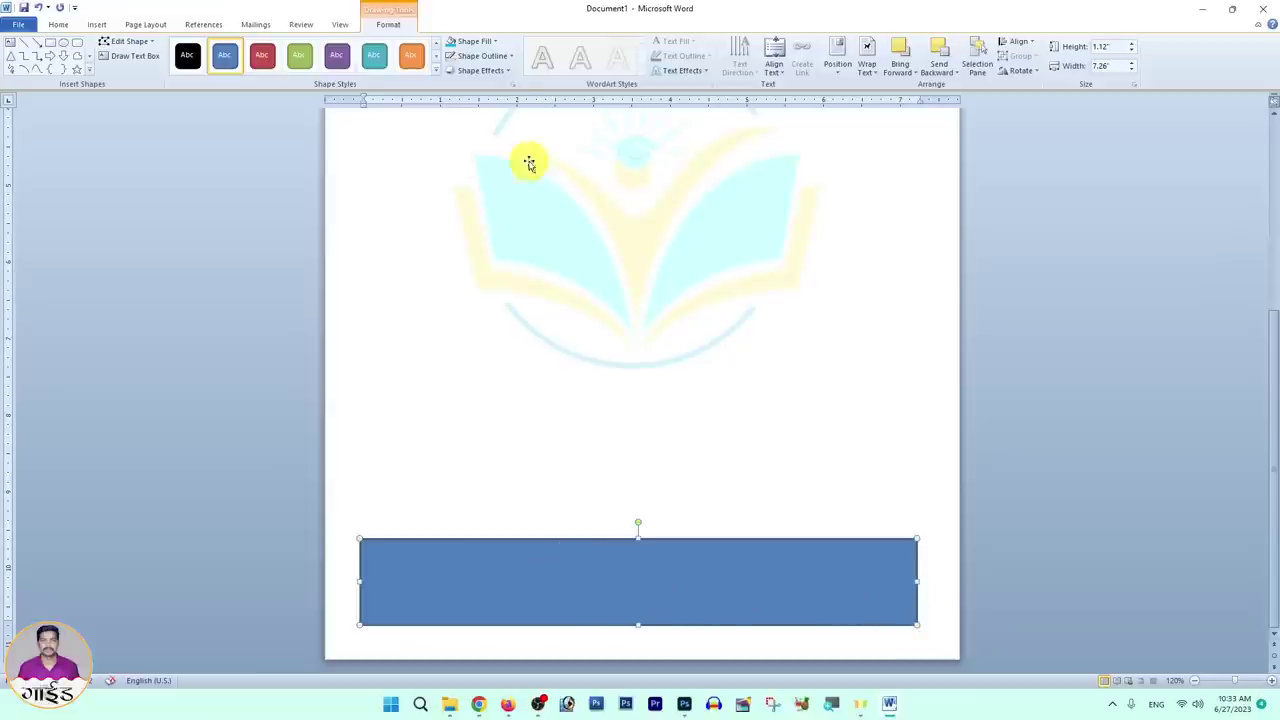
left_click(505, 66)
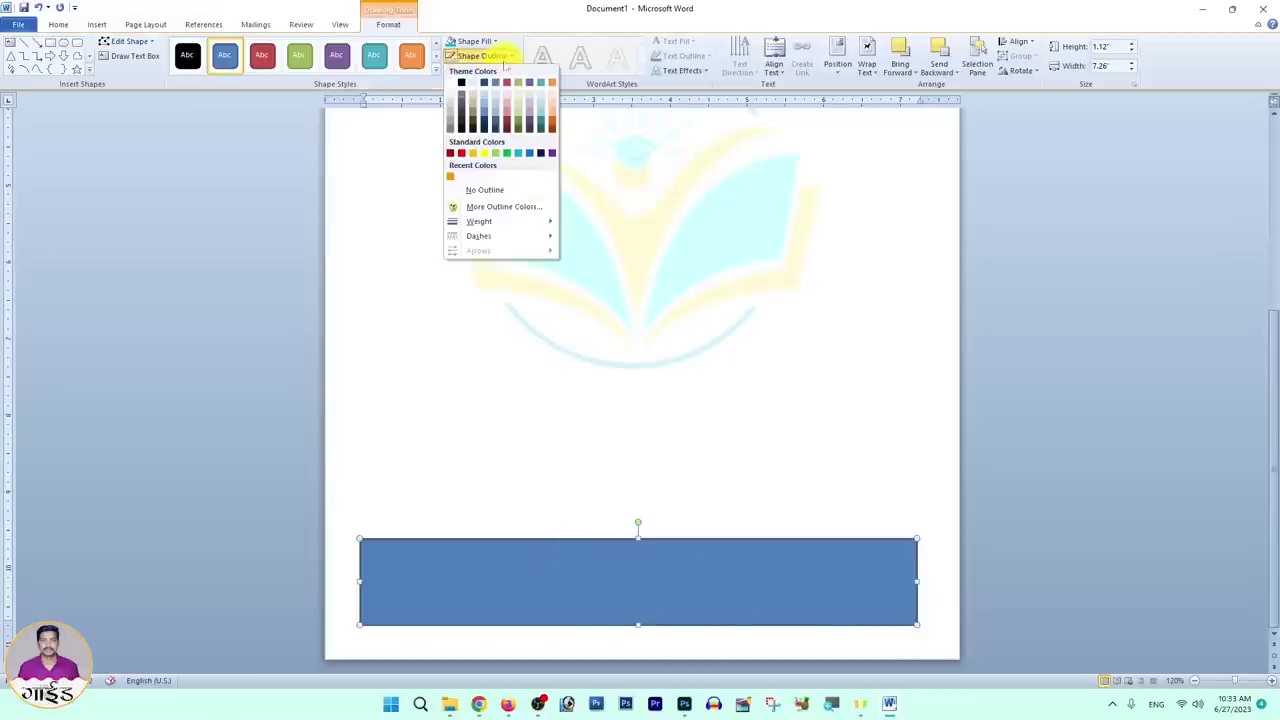
left_click(500, 191)
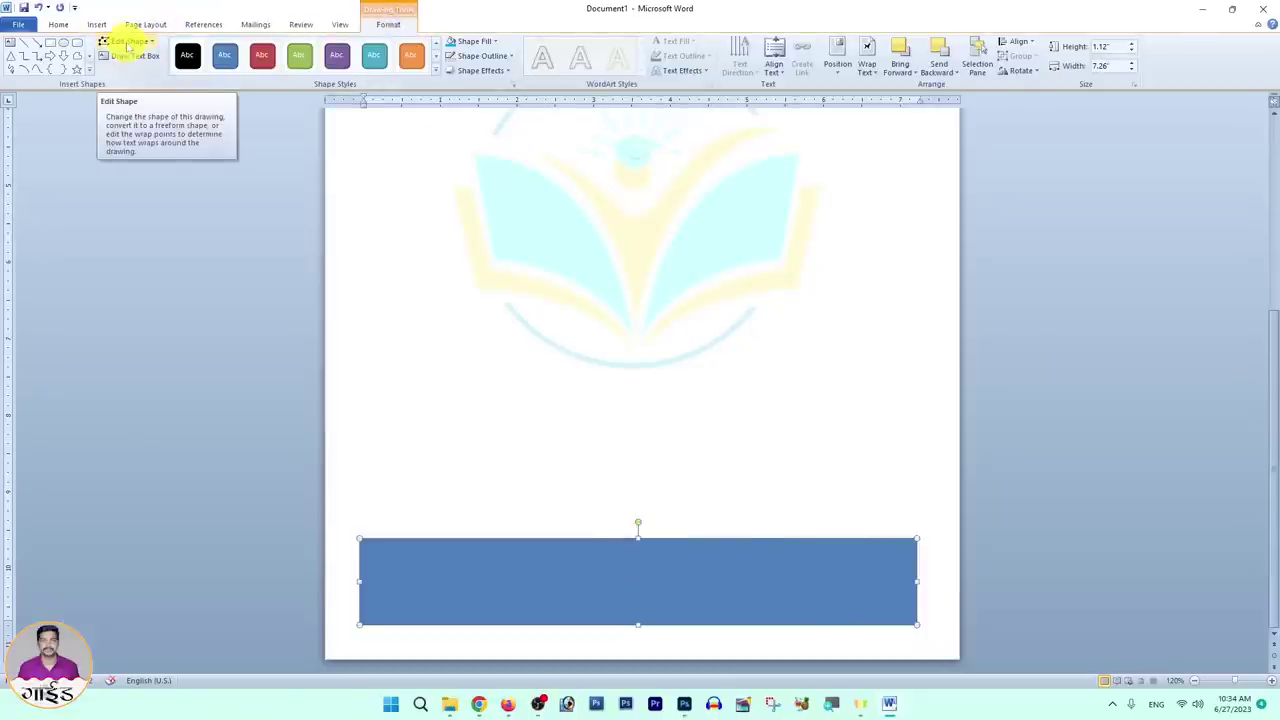
Step: Use Edit Points to curve the rectangle's top edge from its corner handles
left_click(128, 42)
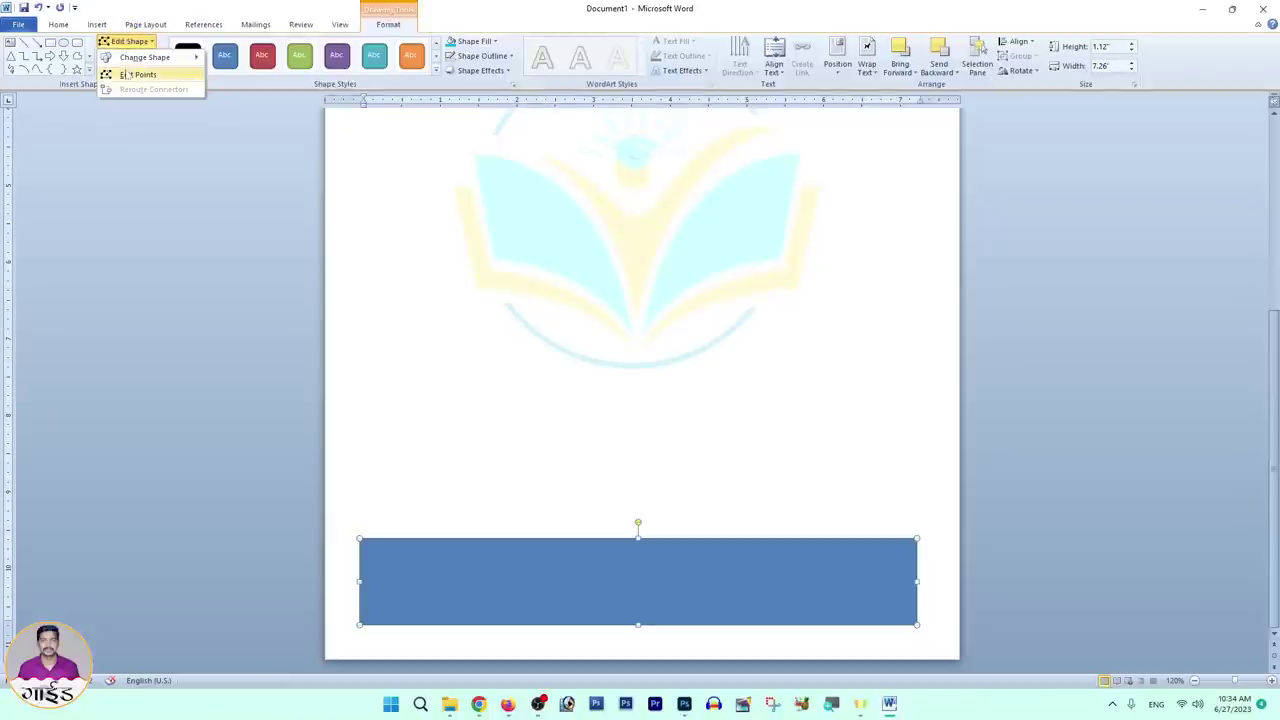
left_click(127, 74)
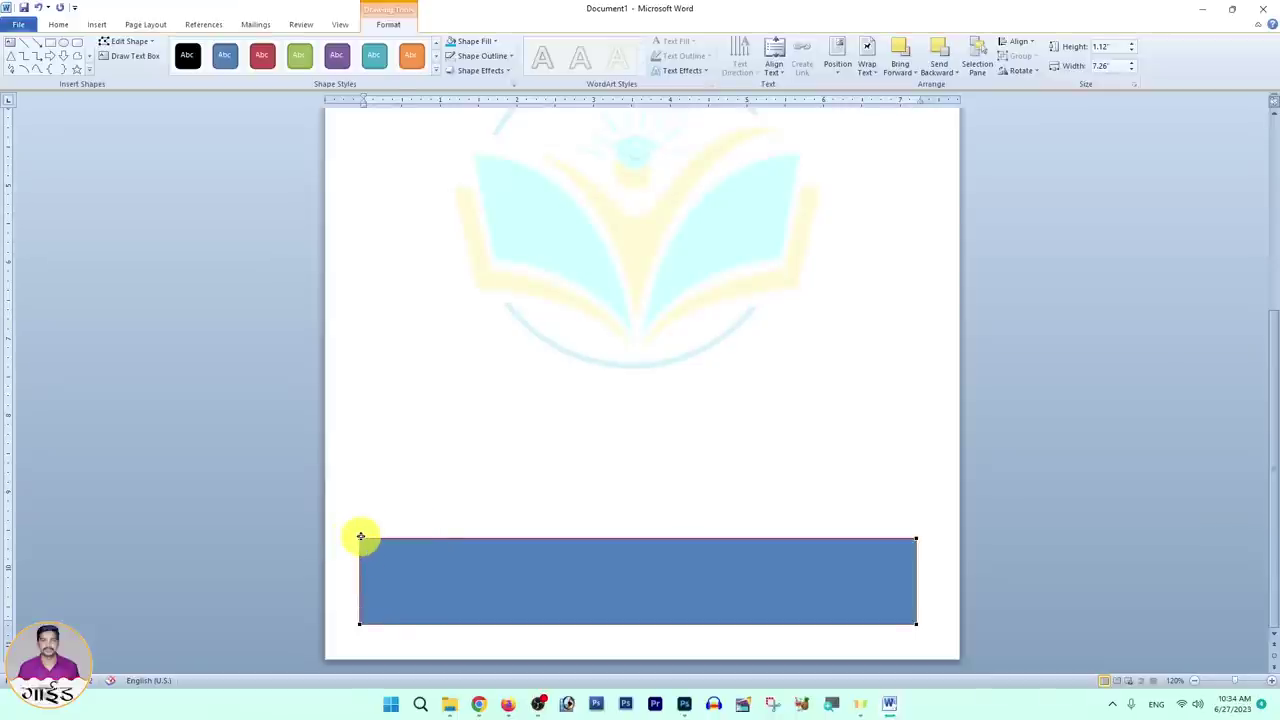
left_click(360, 537)
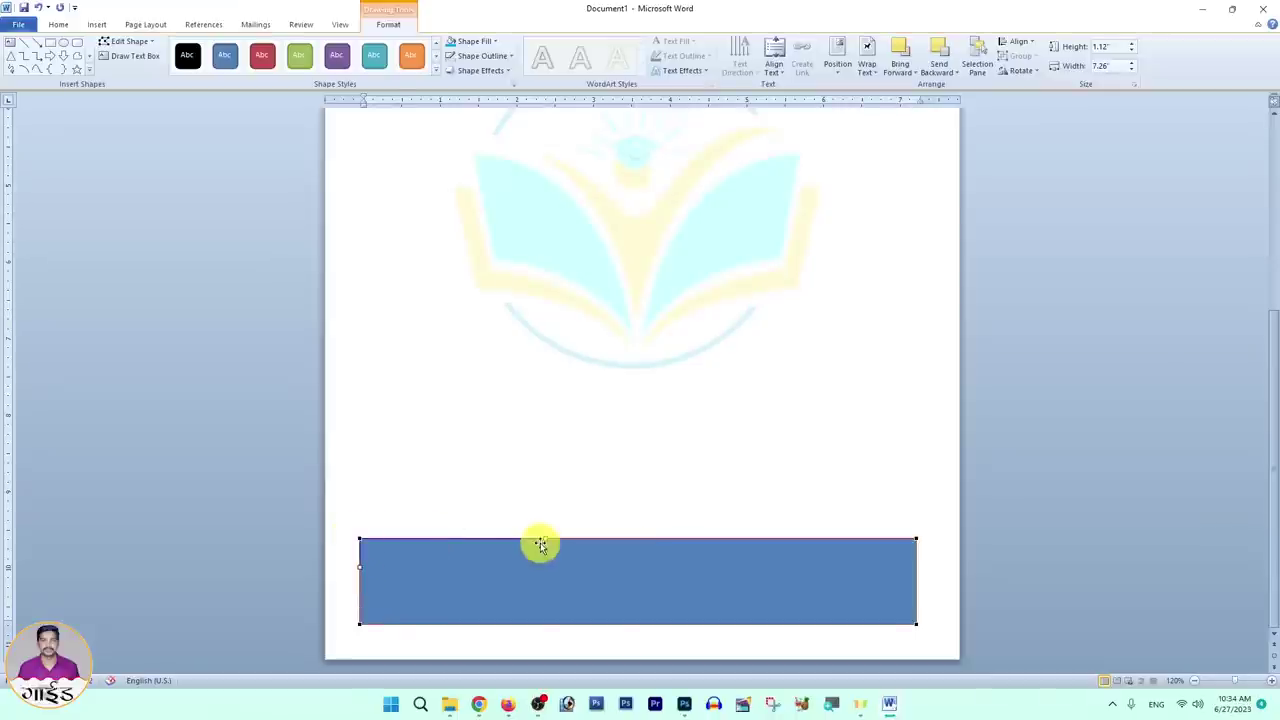
scroll(546, 539, "up", 8, "ctrl")
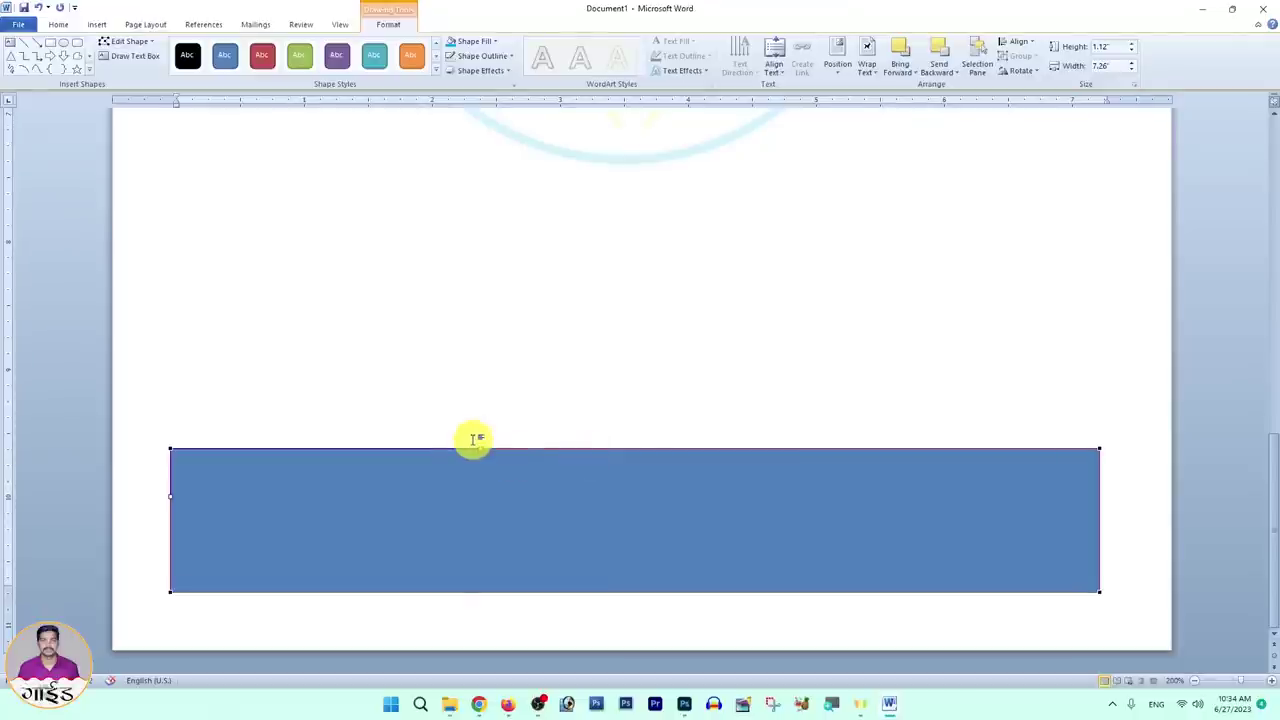
mouse_move(480, 450)
left_mouse_down()
mouse_move(486, 377)
mouse_move(480, 568)
left_mouse_up()
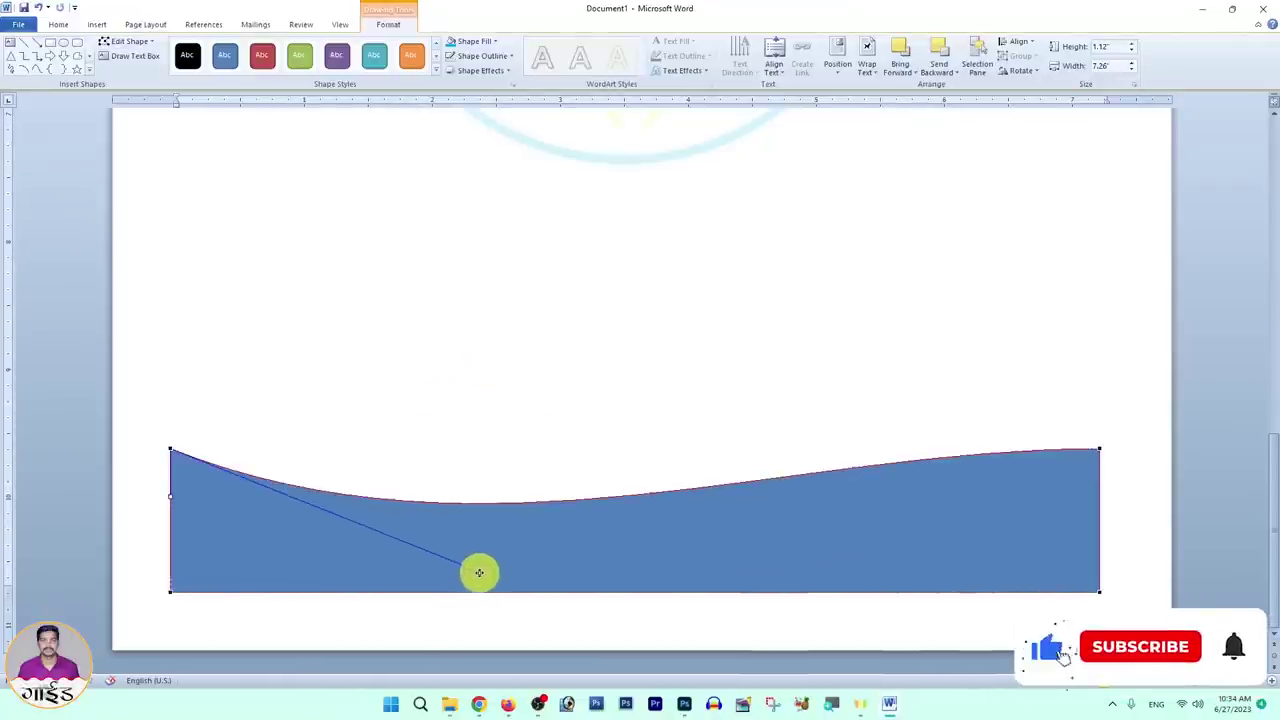
left_click(1099, 449)
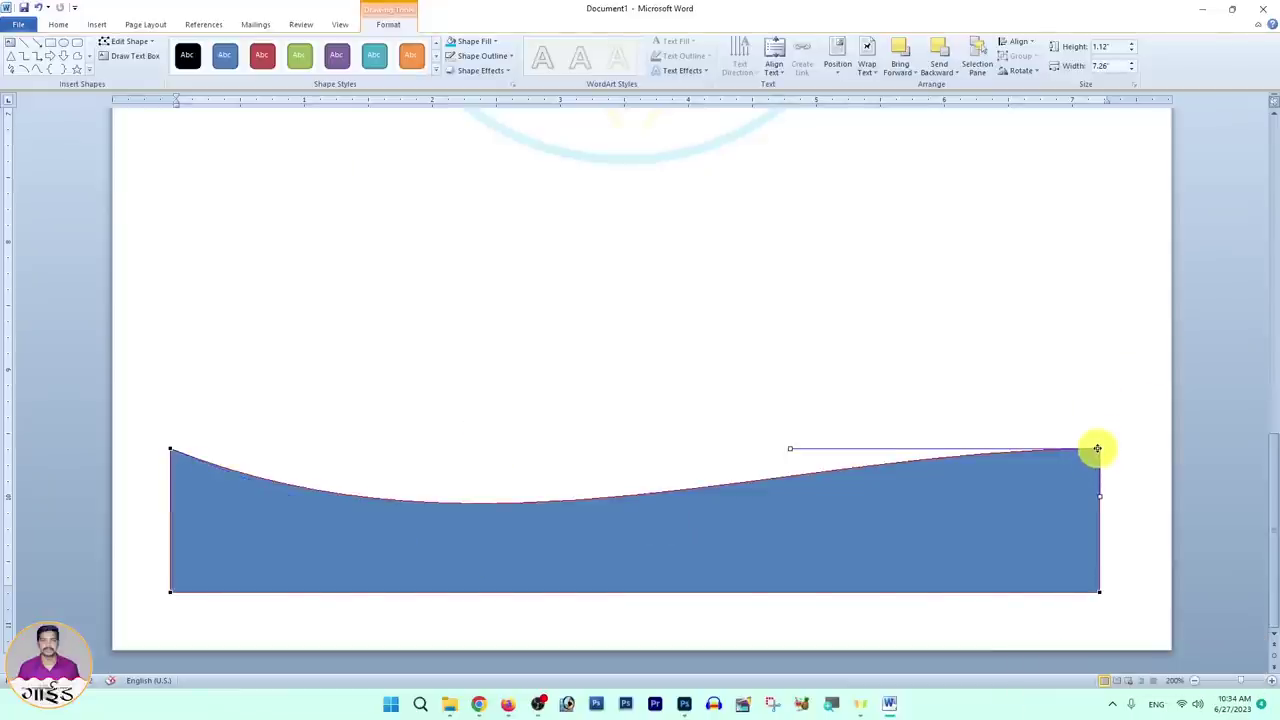
left_click_drag(790, 448, 742, 368)
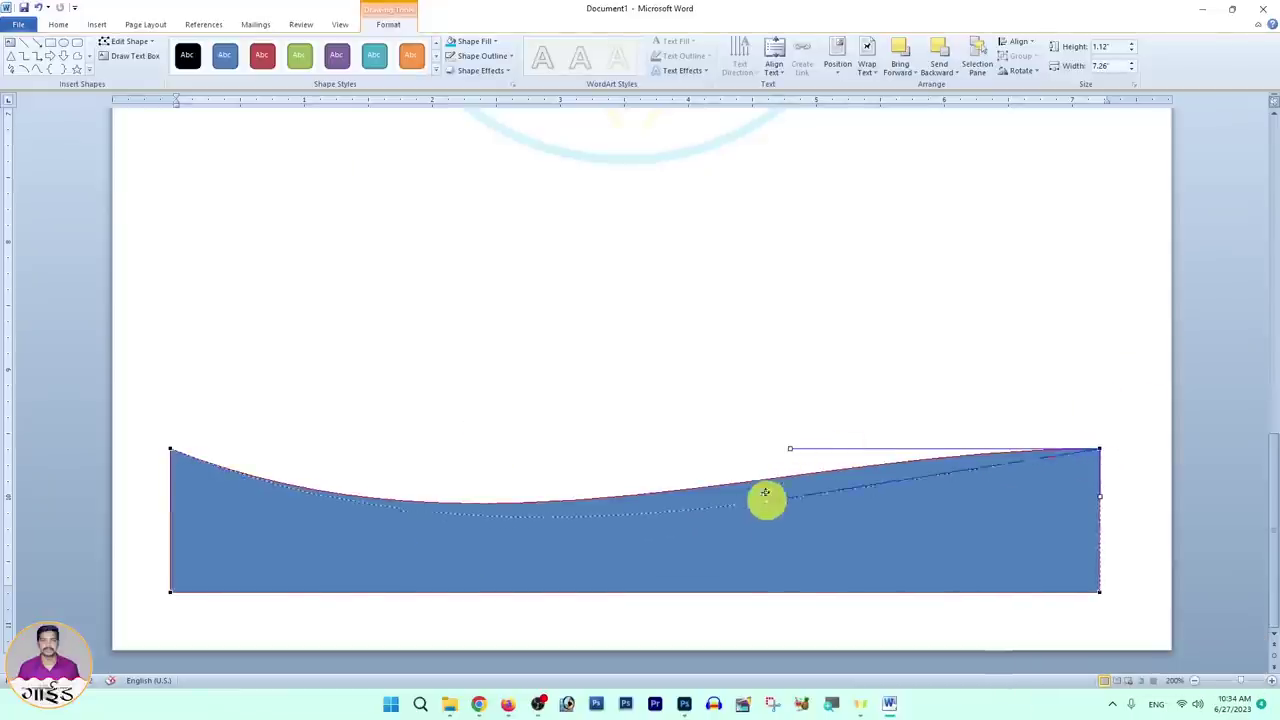
left_click_drag(745, 367, 762, 463)
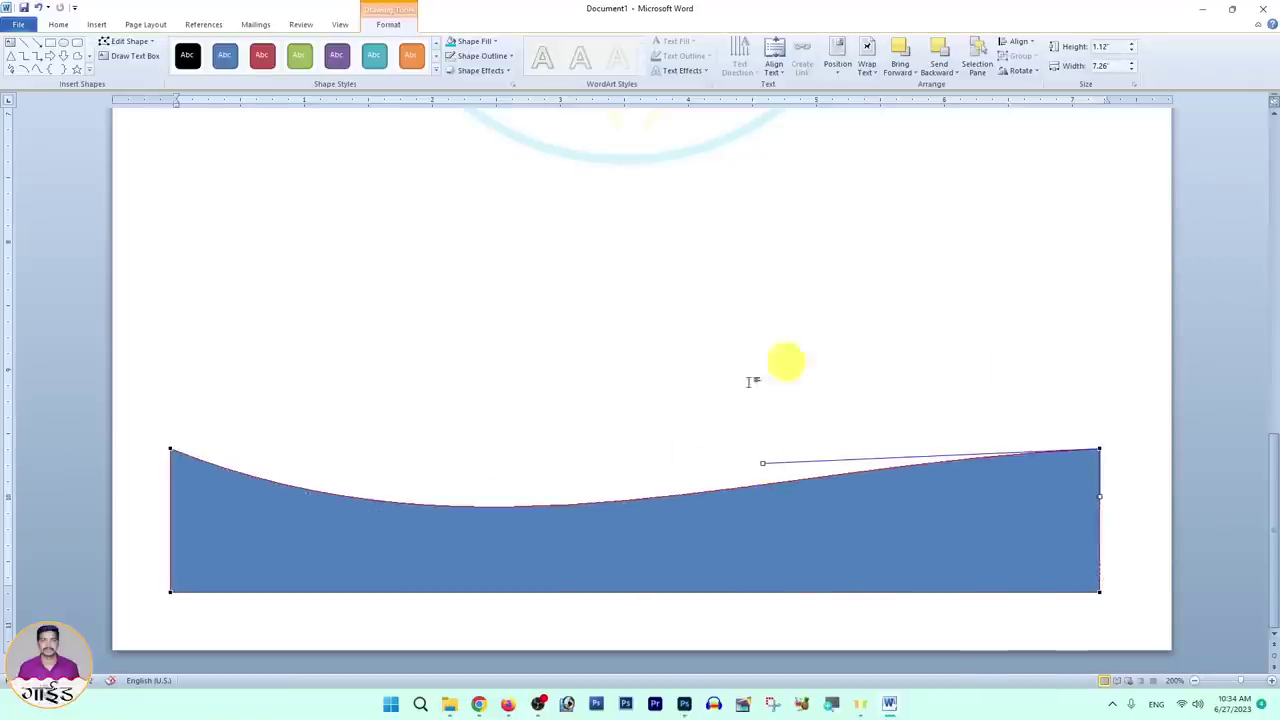
Step: Add a middle point on the top edge and refine the handles into a smooth wave
right_click(595, 502)
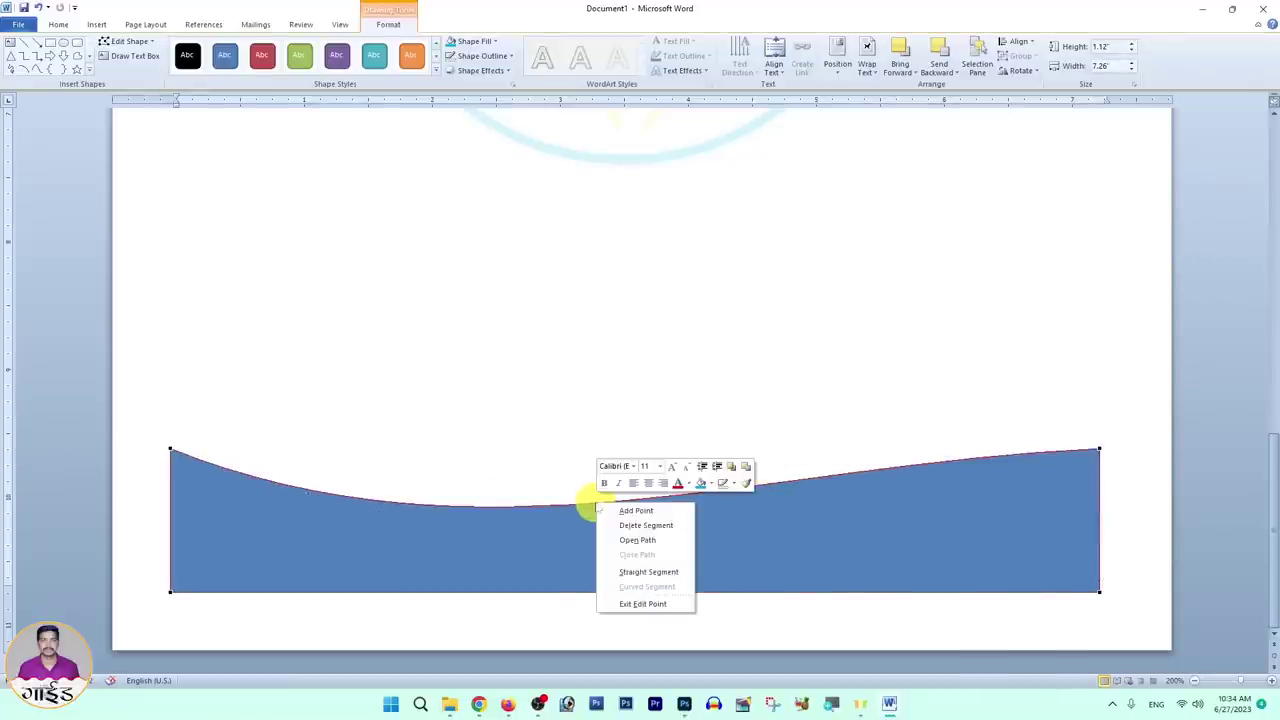
left_click(624, 511)
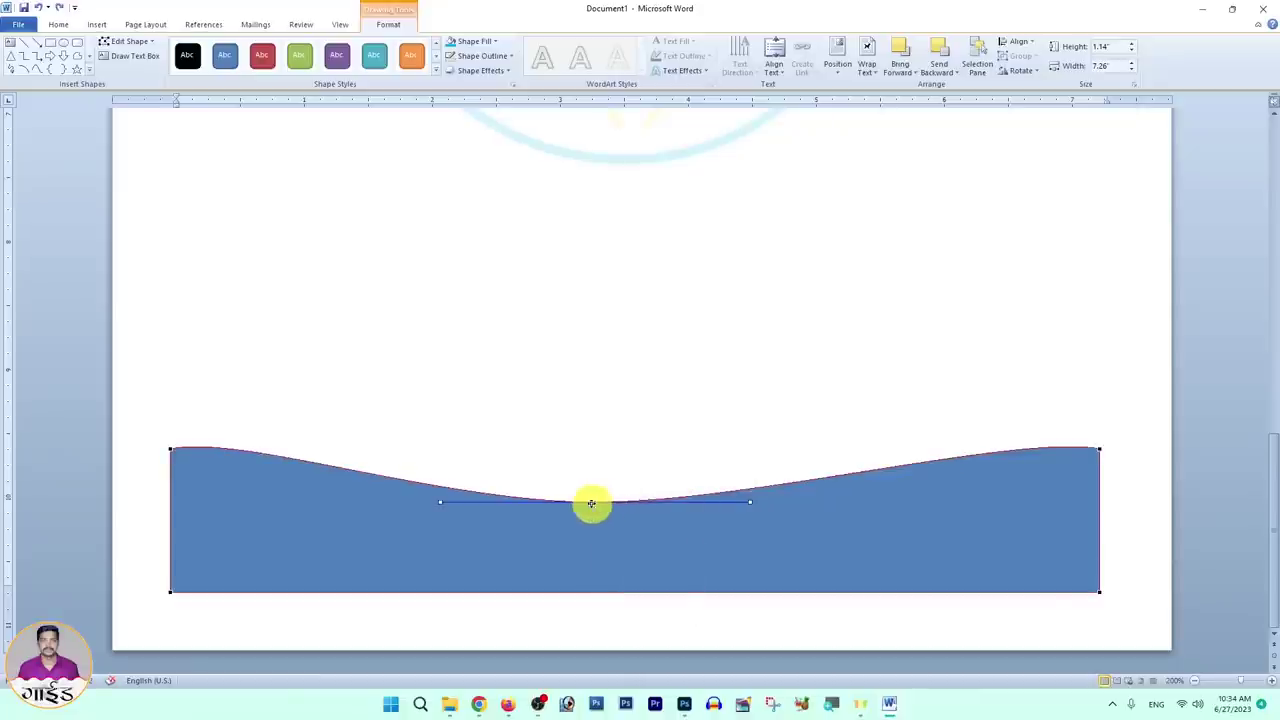
left_click_drag(593, 502, 636, 509)
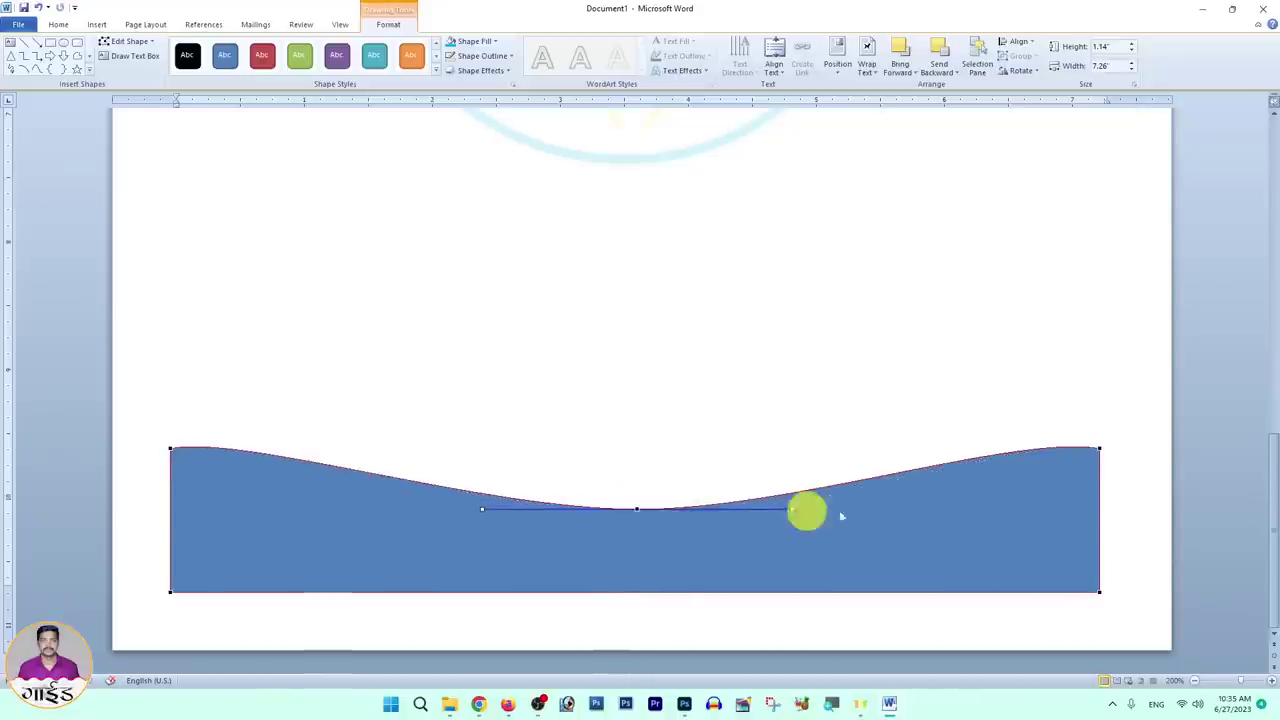
left_click(1099, 449)
mouse_move(1020, 451)
left_mouse_down()
mouse_move(1020, 430)
mouse_move(958, 431)
left_mouse_up()
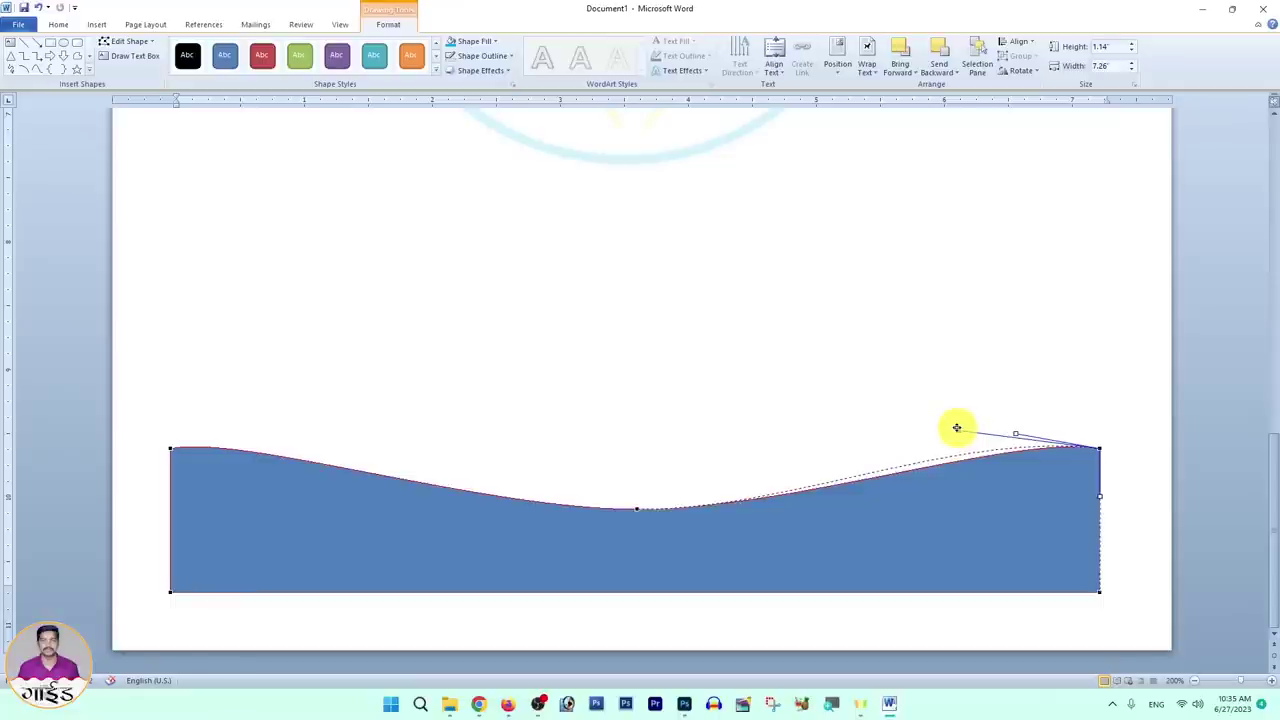
left_click(168, 446)
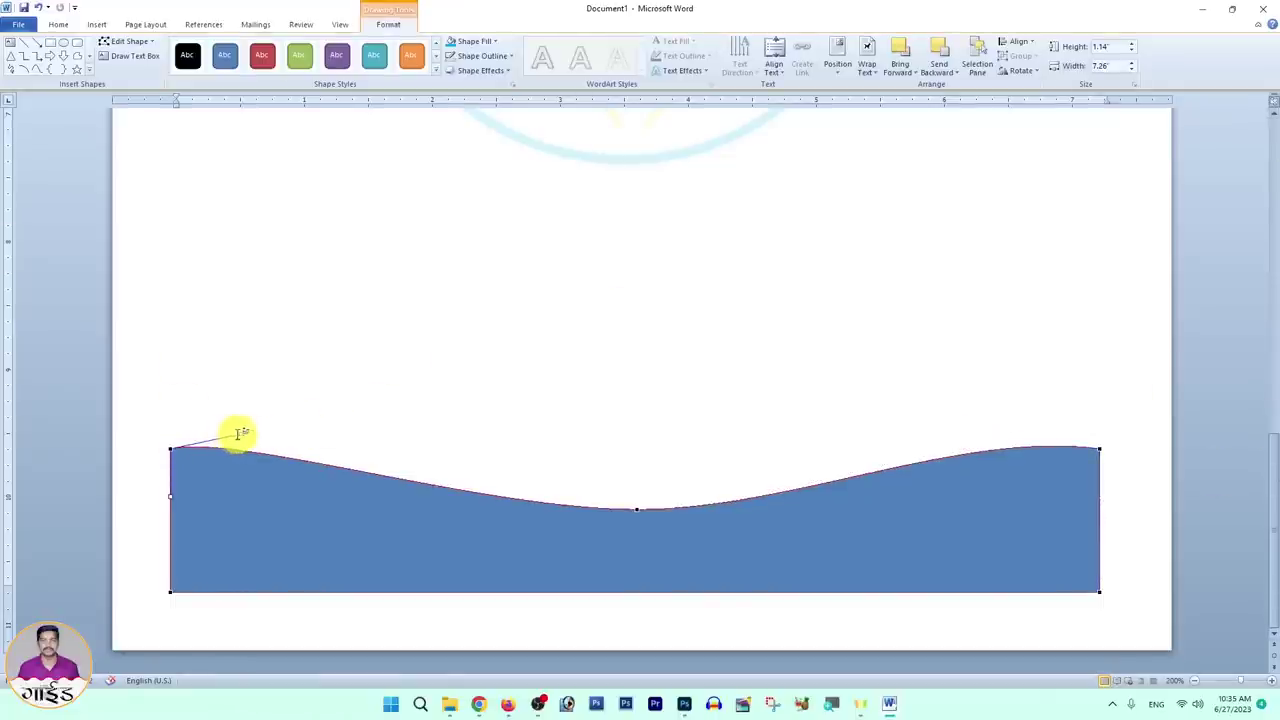
left_click_drag(240, 433, 314, 420)
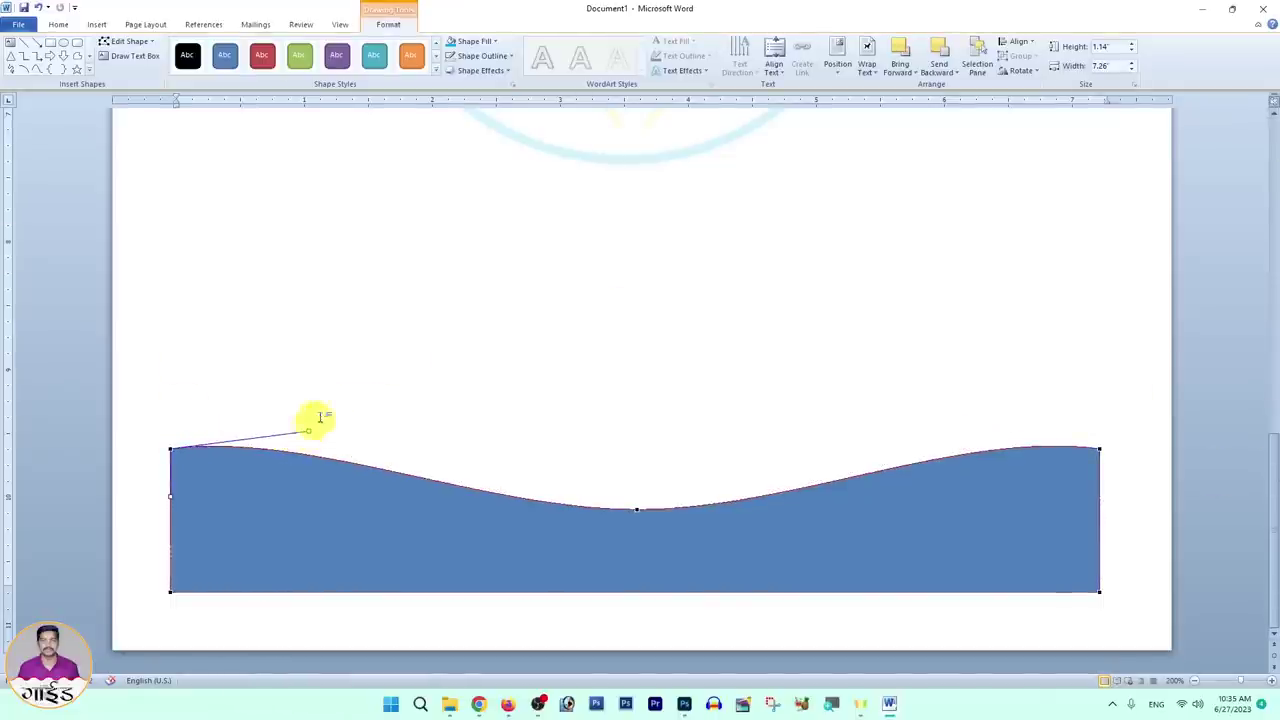
scroll(555, 384, "up", 10)
scroll(555, 384, "down", 1, "ctrl")
scroll(555, 380, "down", 9, "ctrl")
scroll(565, 400, "down", 5)
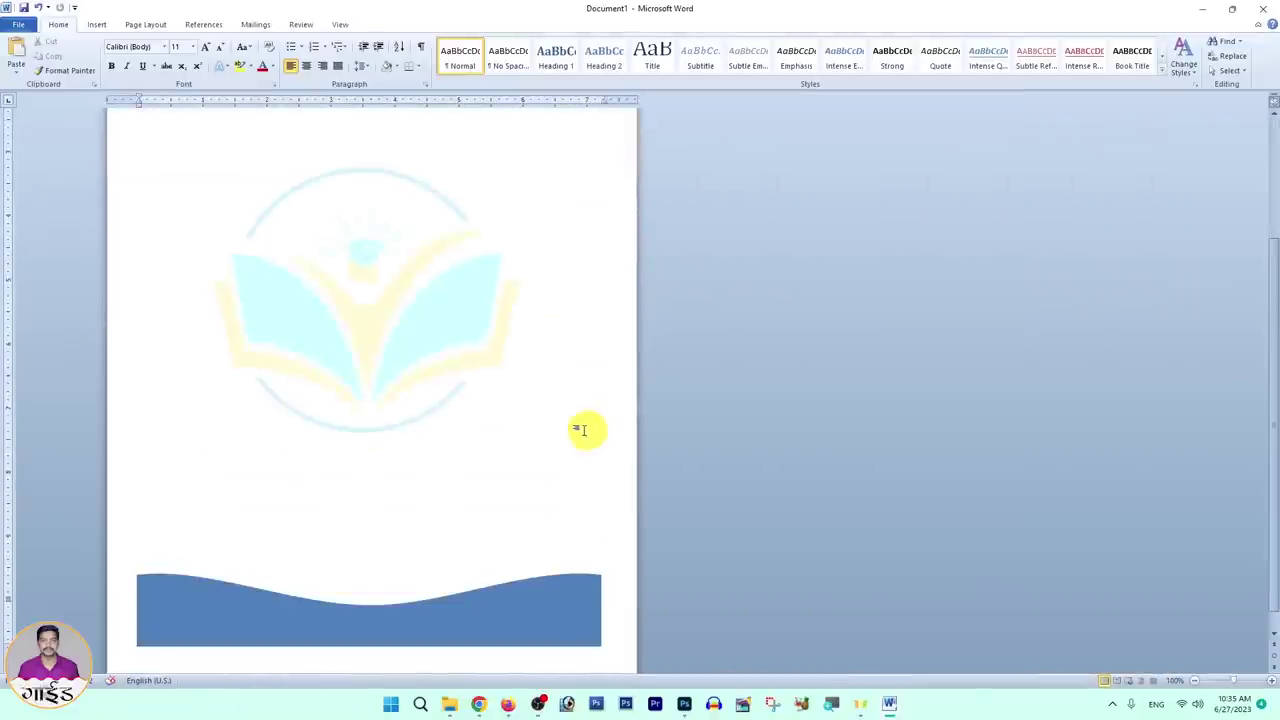
Step: Align the blue wave to the page's bottom-left corner and stretch it to the right edge
left_click(198, 590)
left_click_drag(186, 594, 156, 625)
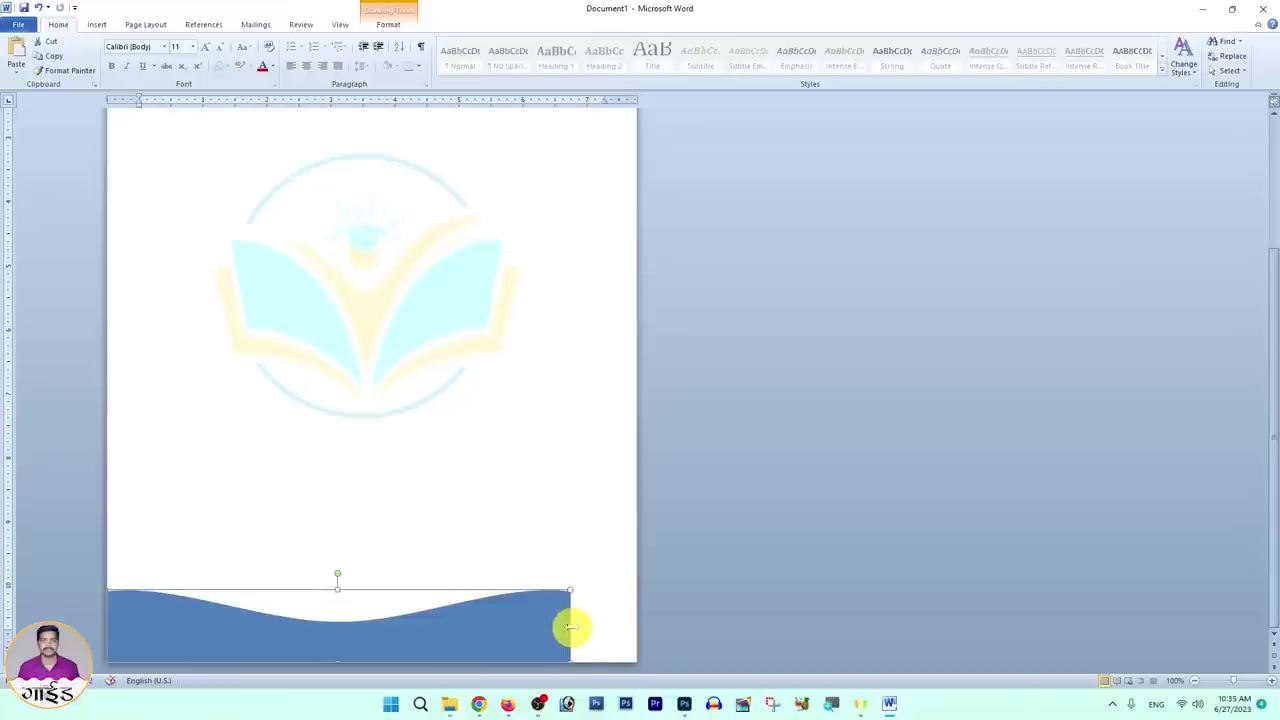
left_click_drag(570, 627, 636, 628)
left_click(468, 547)
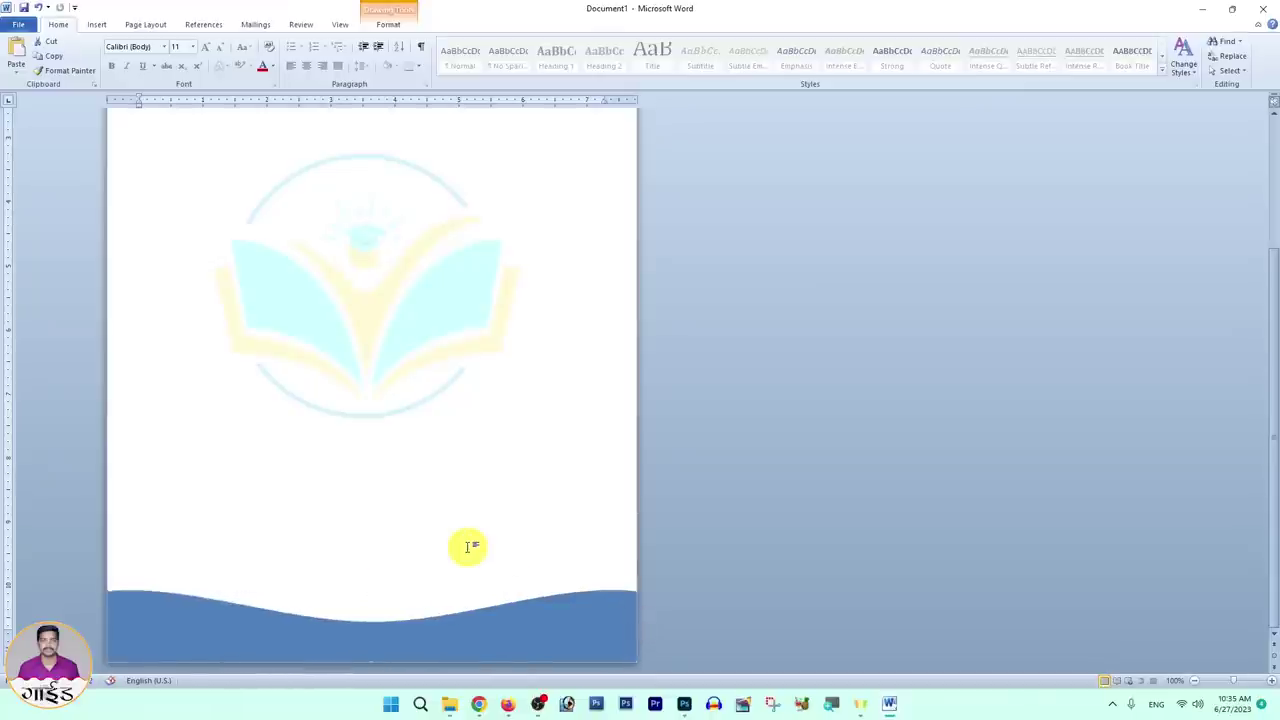
Step: Ctrl-drag a duplicate of the blue wave slightly above the original
scroll(497, 520, "up", 3)
scroll(497, 520, "down", 7)
scroll(497, 520, "down", 2)
scroll(180, 222, "up", 3)
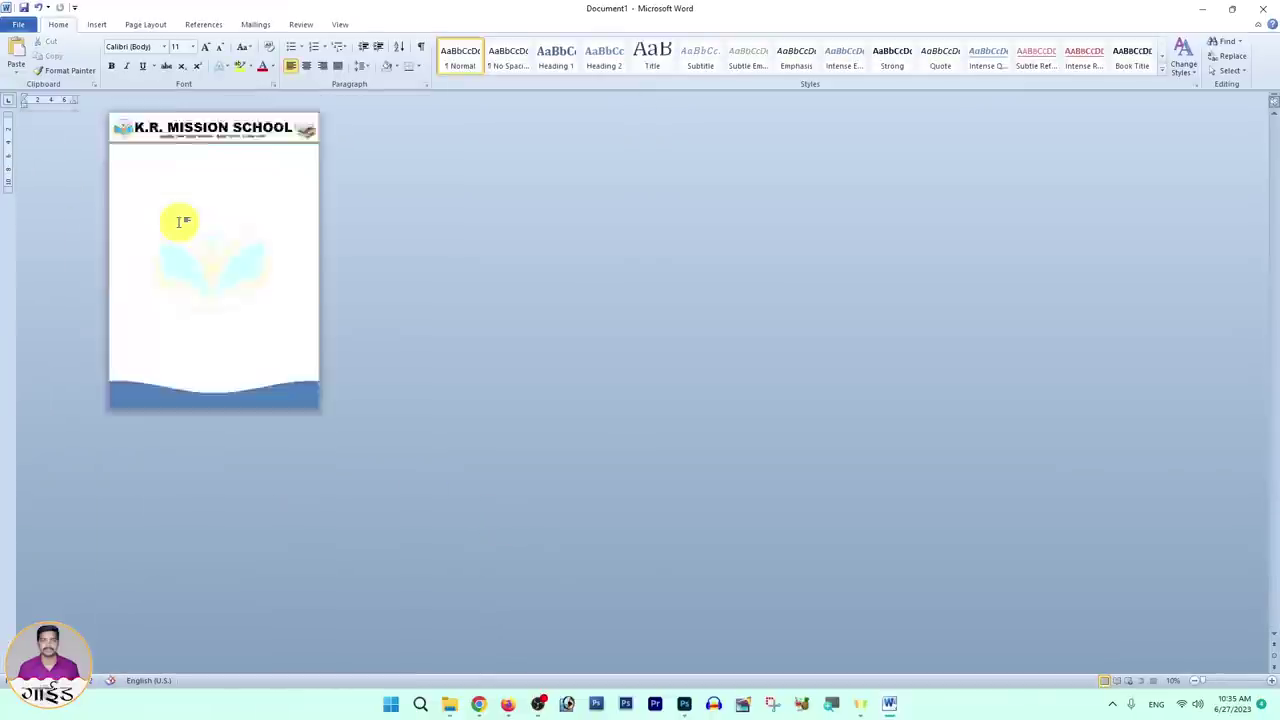
scroll(180, 222, "up", 10)
scroll(277, 277, "up", 3)
scroll(526, 371, "down", 4)
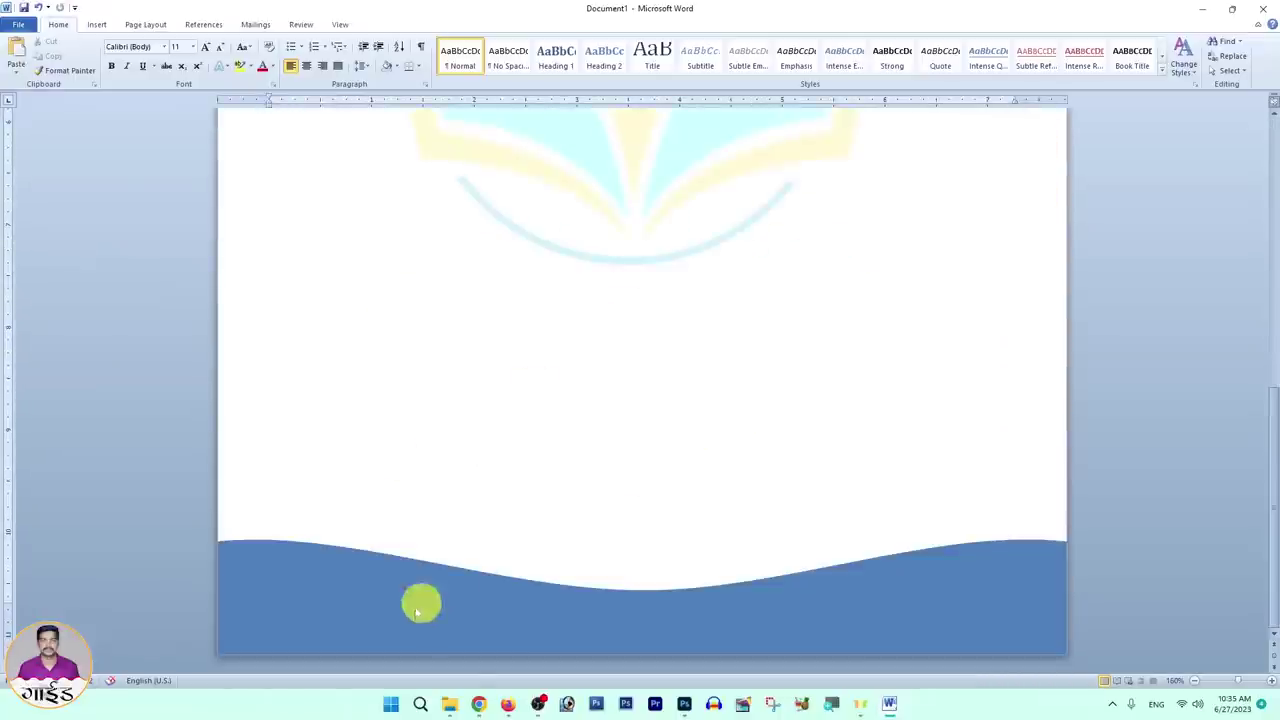
left_click(353, 615)
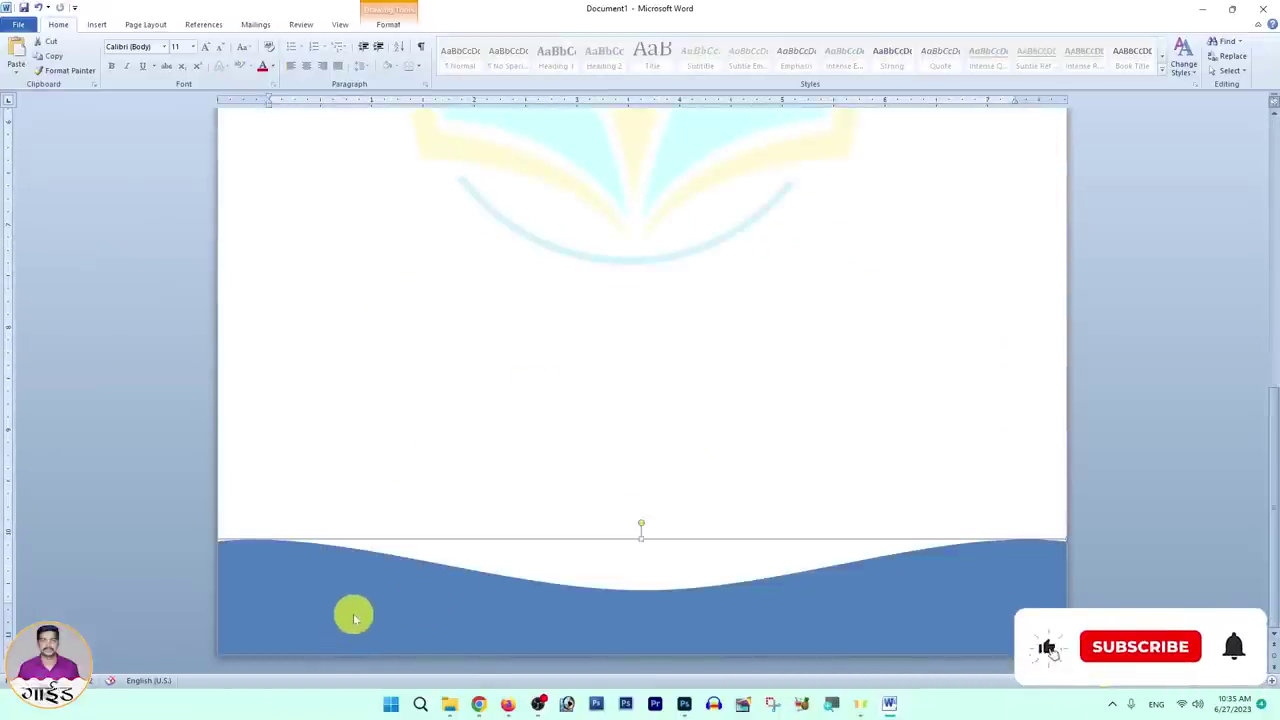
left_click_drag(353, 617, 365, 495)
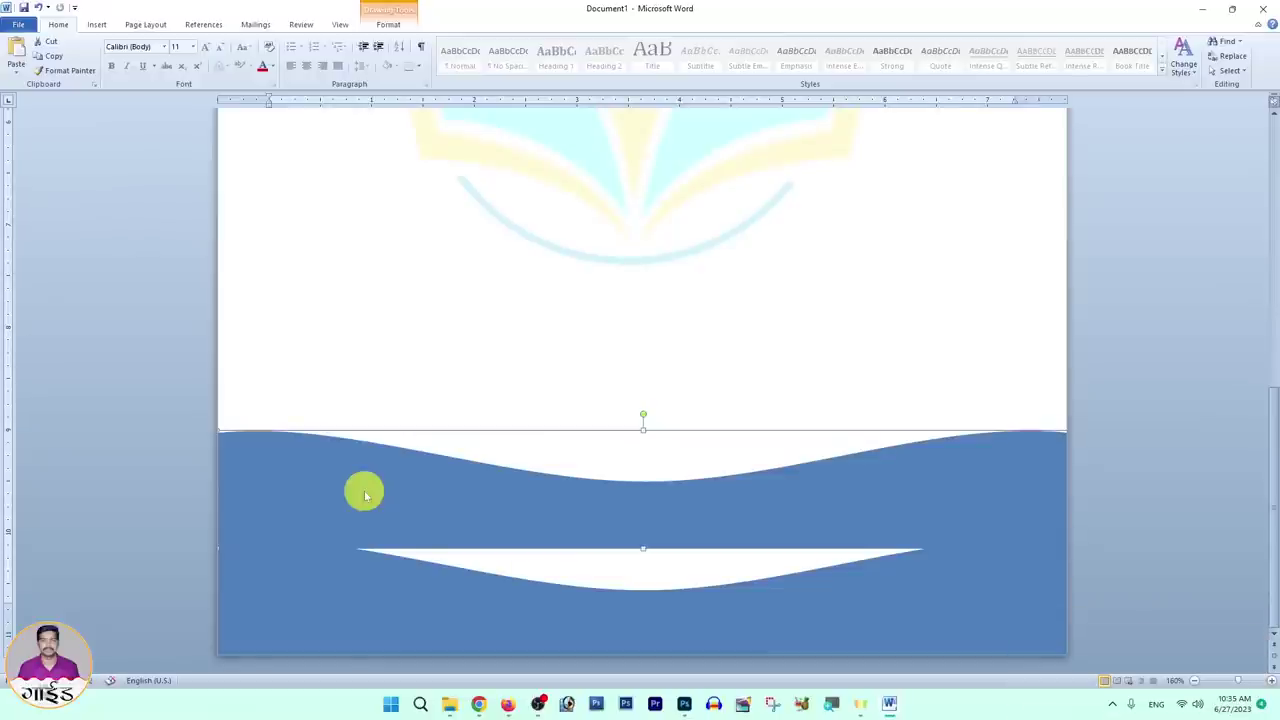
Step: Fill the wave copy yellow-orange, move it over the blue wave, and Send to Back
left_click(390, 26)
left_click(475, 41)
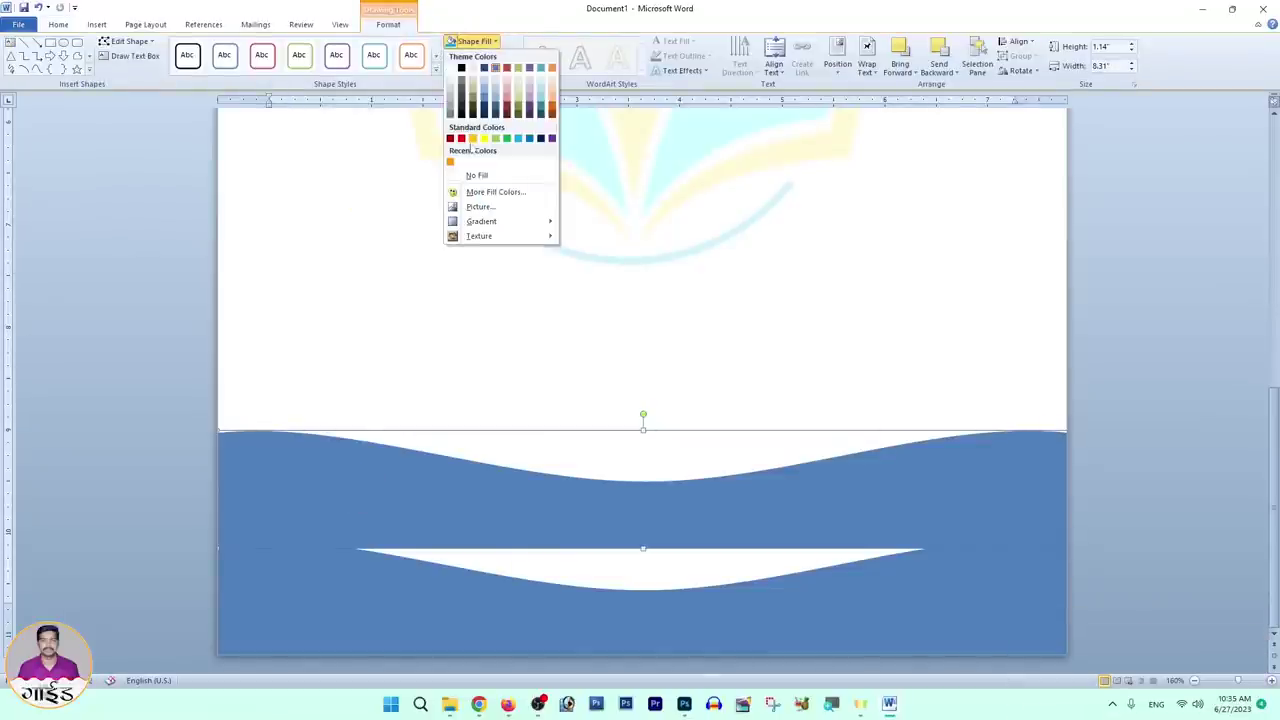
left_click(473, 139)
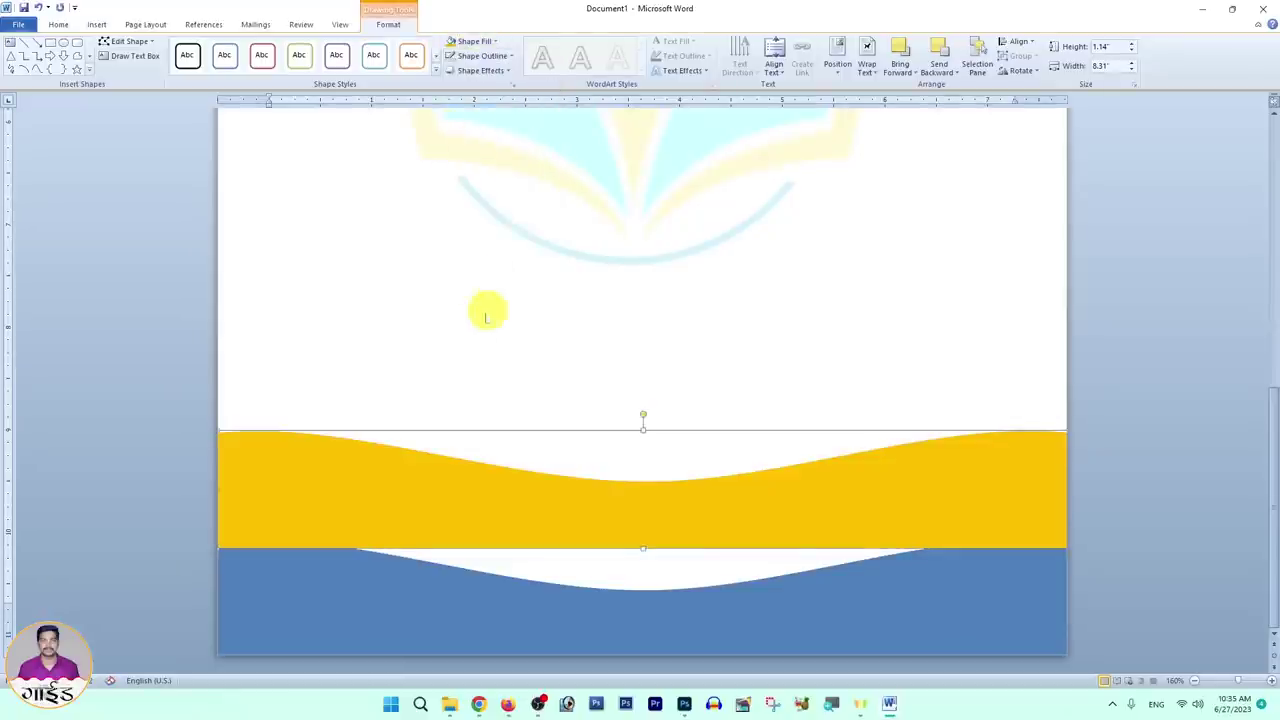
left_click_drag(391, 434, 368, 561)
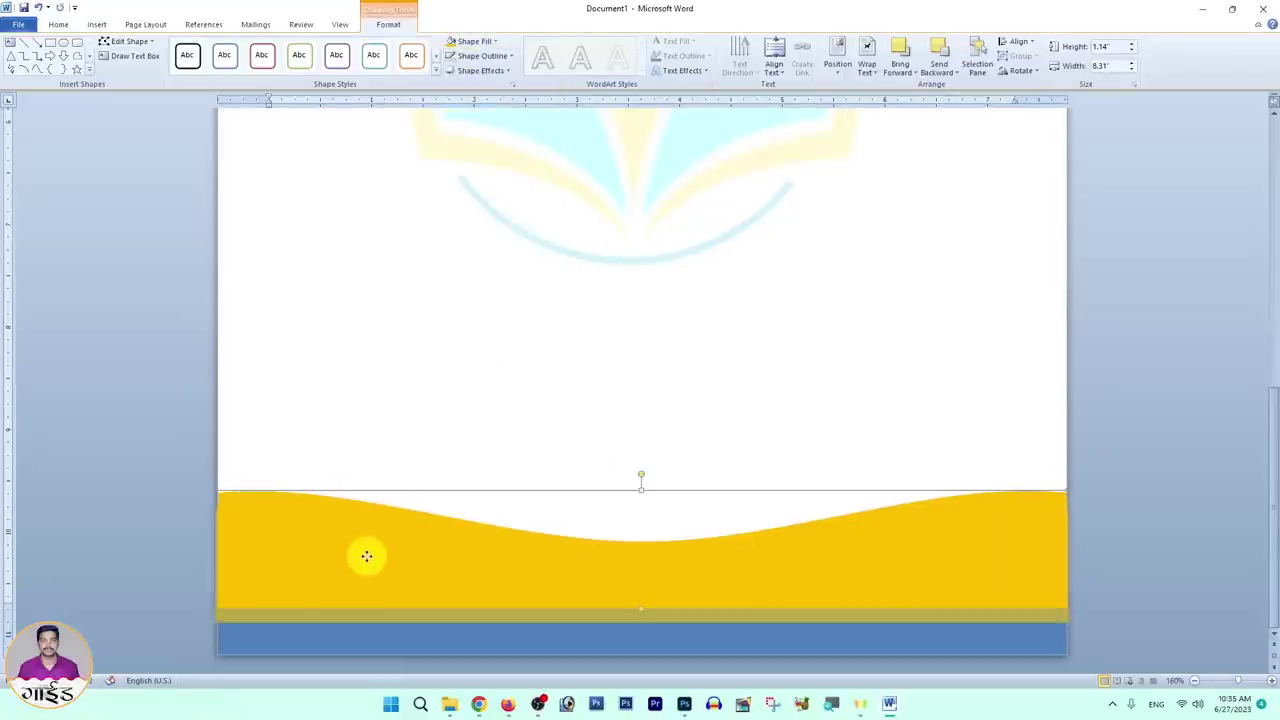
right_click(368, 561)
mouse_move(413, 452)
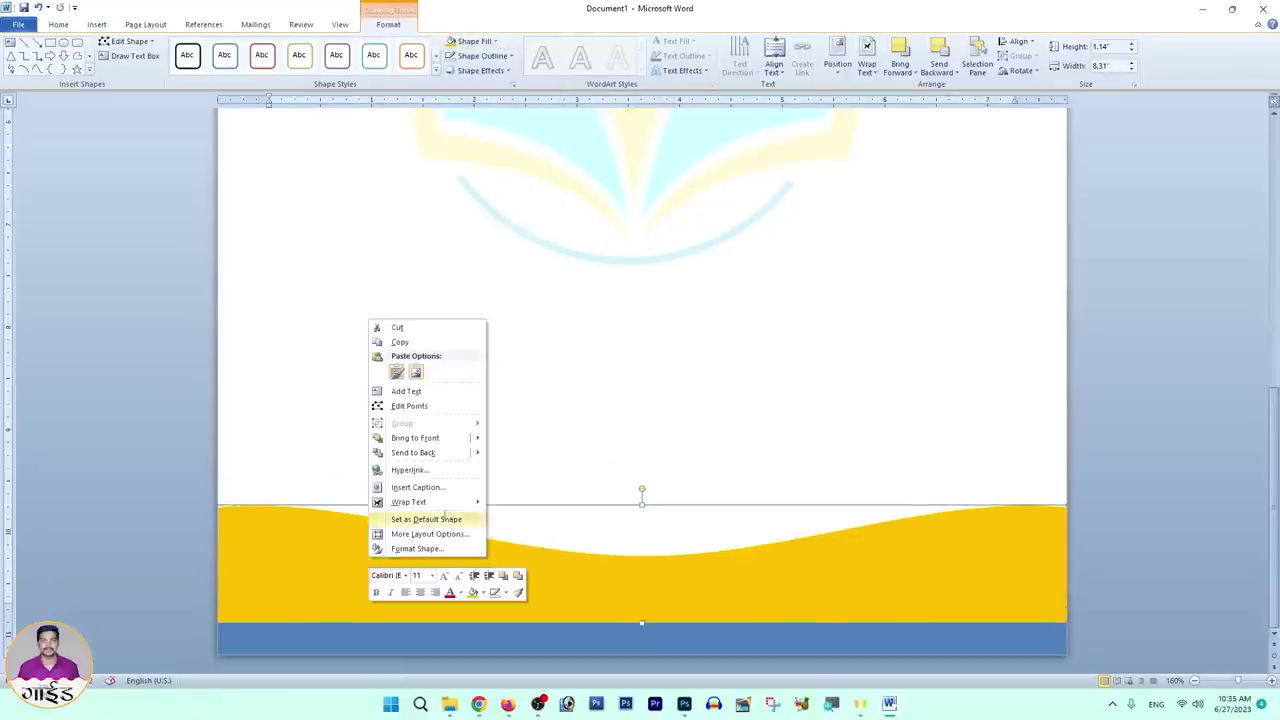
left_click(431, 453)
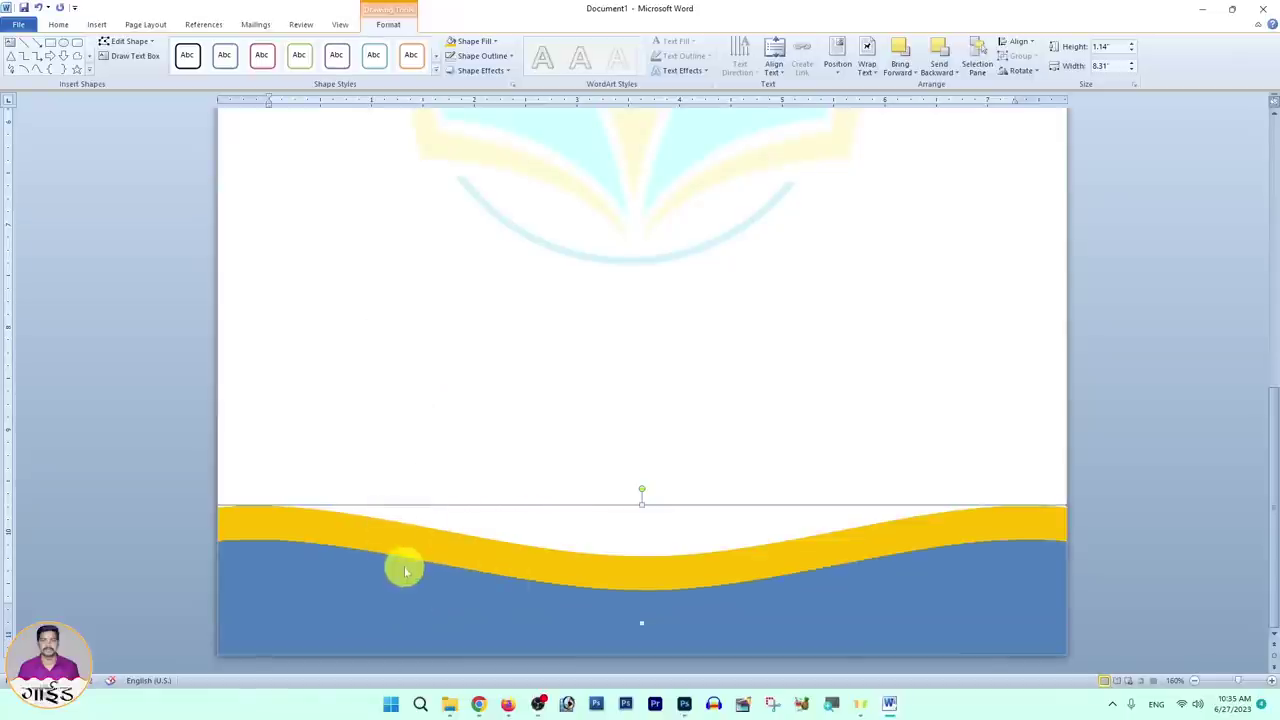
Step: Reposition the blue wave so the yellow band shows above it
left_click(372, 600)
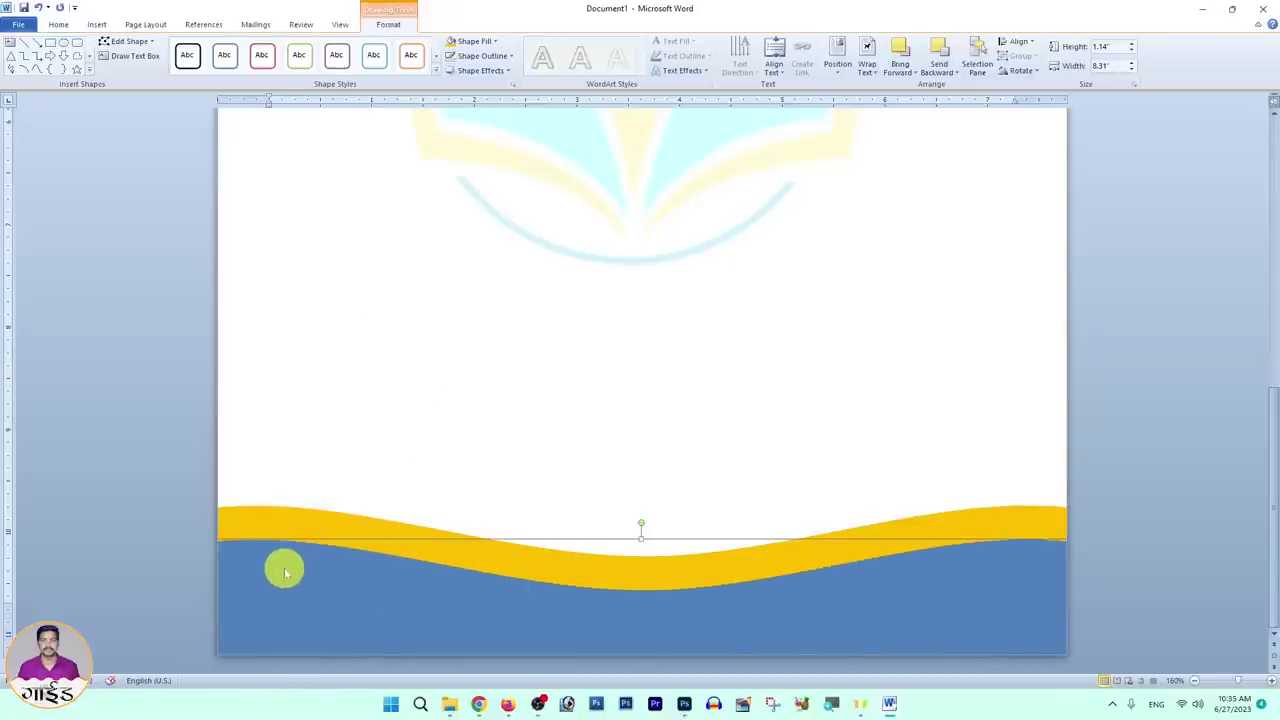
mouse_move(285, 572)
left_mouse_down()
mouse_move(317, 451)
mouse_move(336, 458)
mouse_move(336, 551)
left_mouse_up()
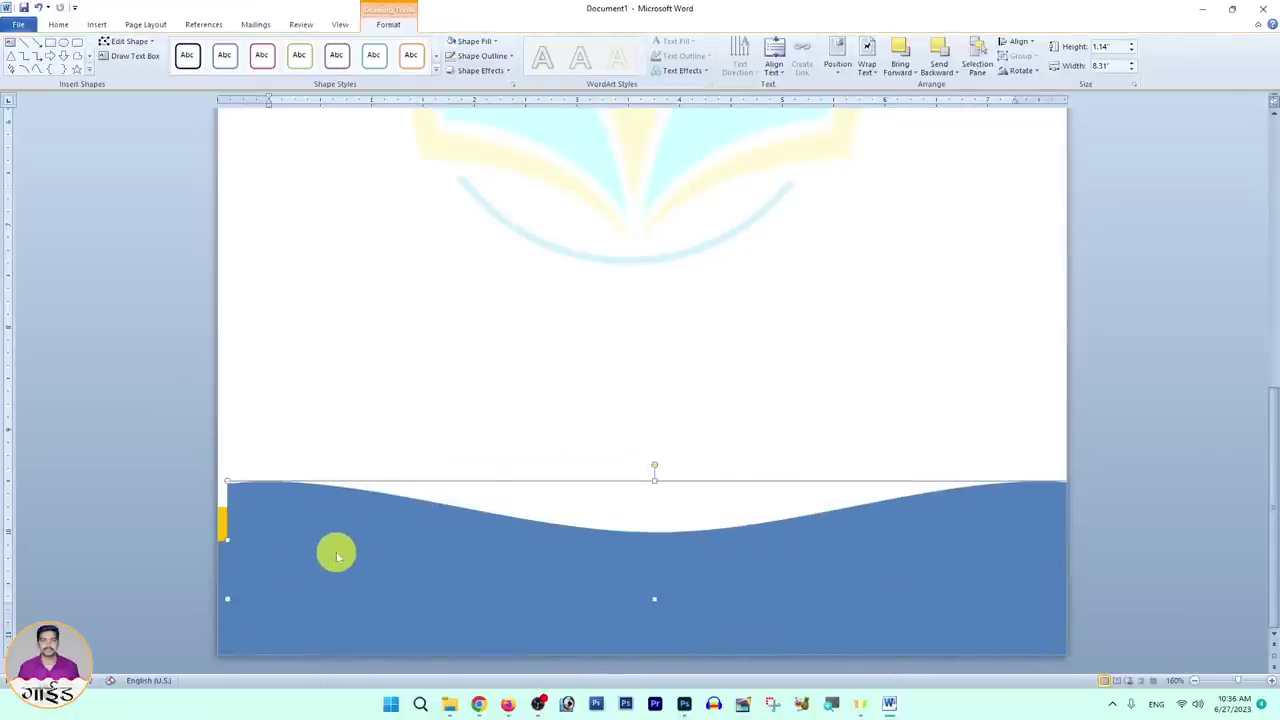
left_click(305, 621)
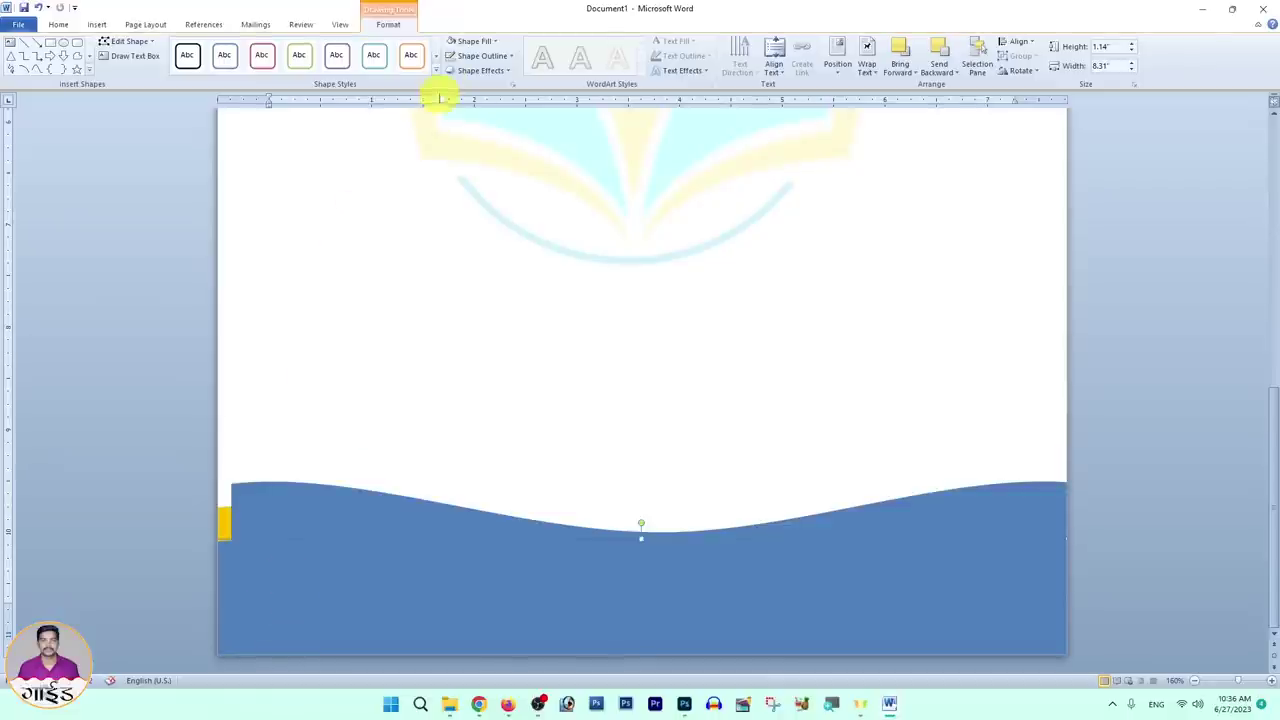
left_click(470, 41)
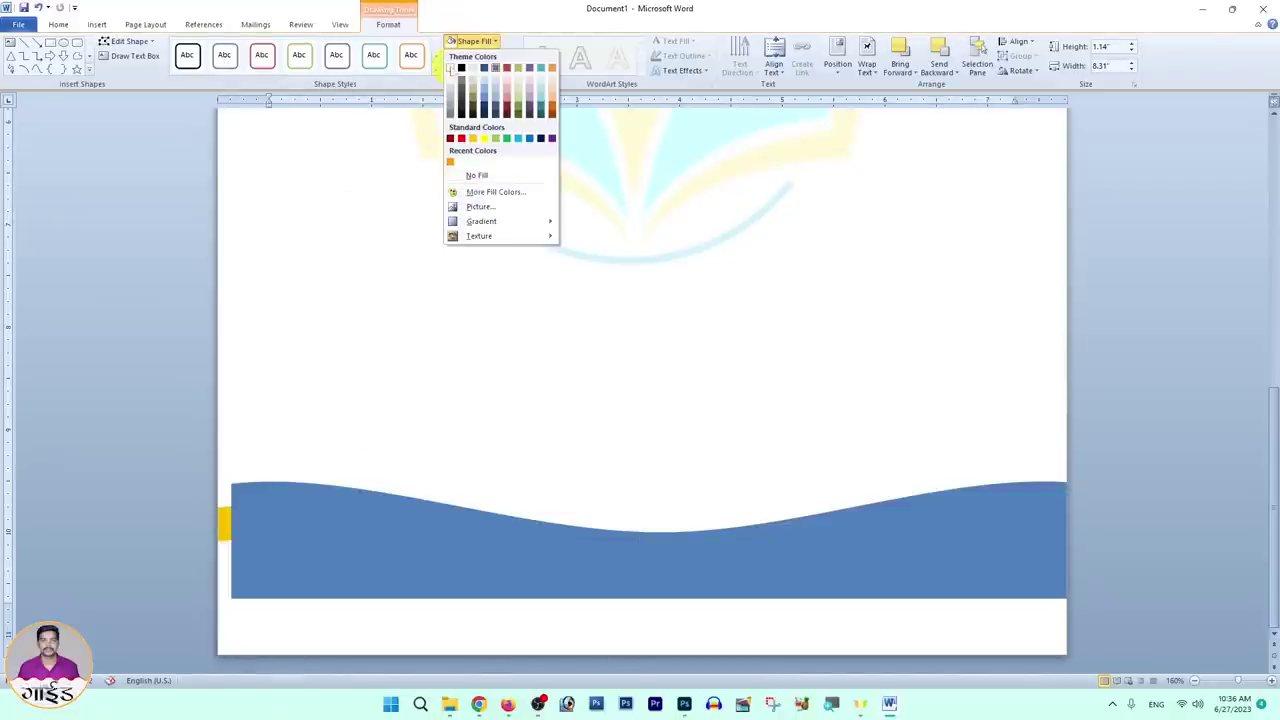
left_click(377, 486)
mouse_move(351, 520)
left_mouse_down()
mouse_move(354, 568)
mouse_move(369, 563)
left_mouse_up()
Step: Nudge the yellow wave with arrow keys and align the blue wave to the left edge
left_click(229, 573)
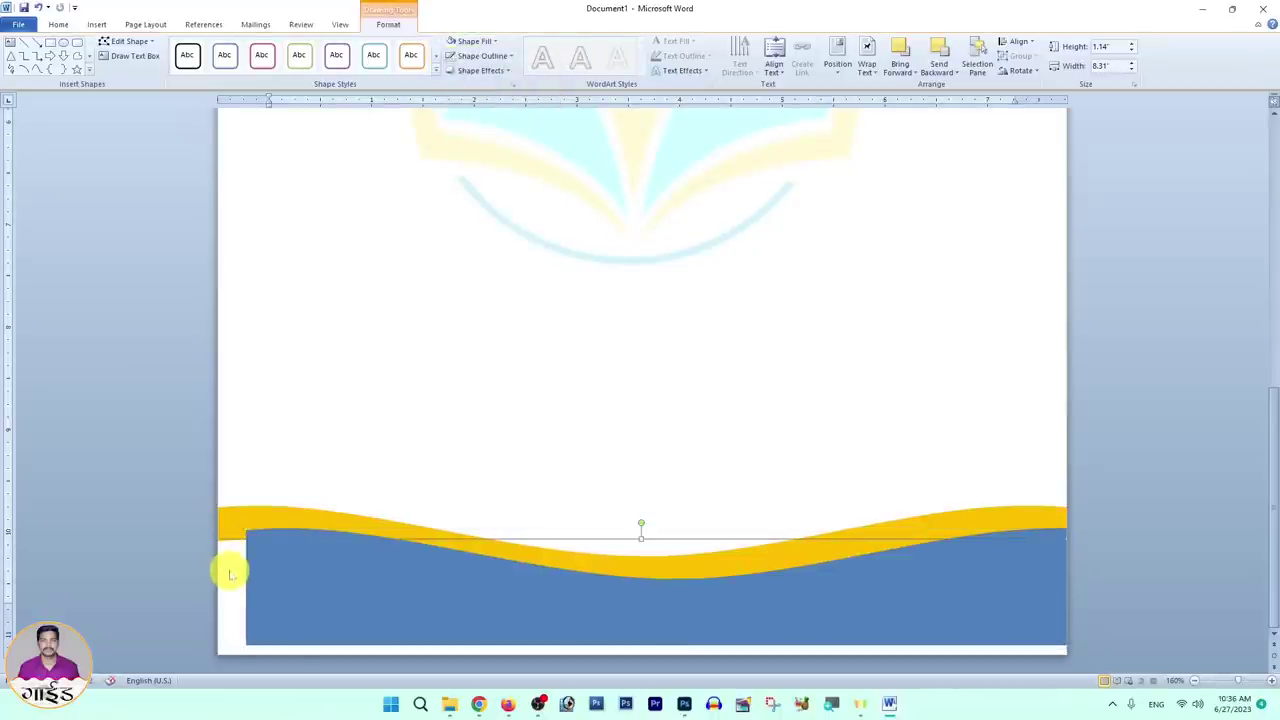
key("Up")
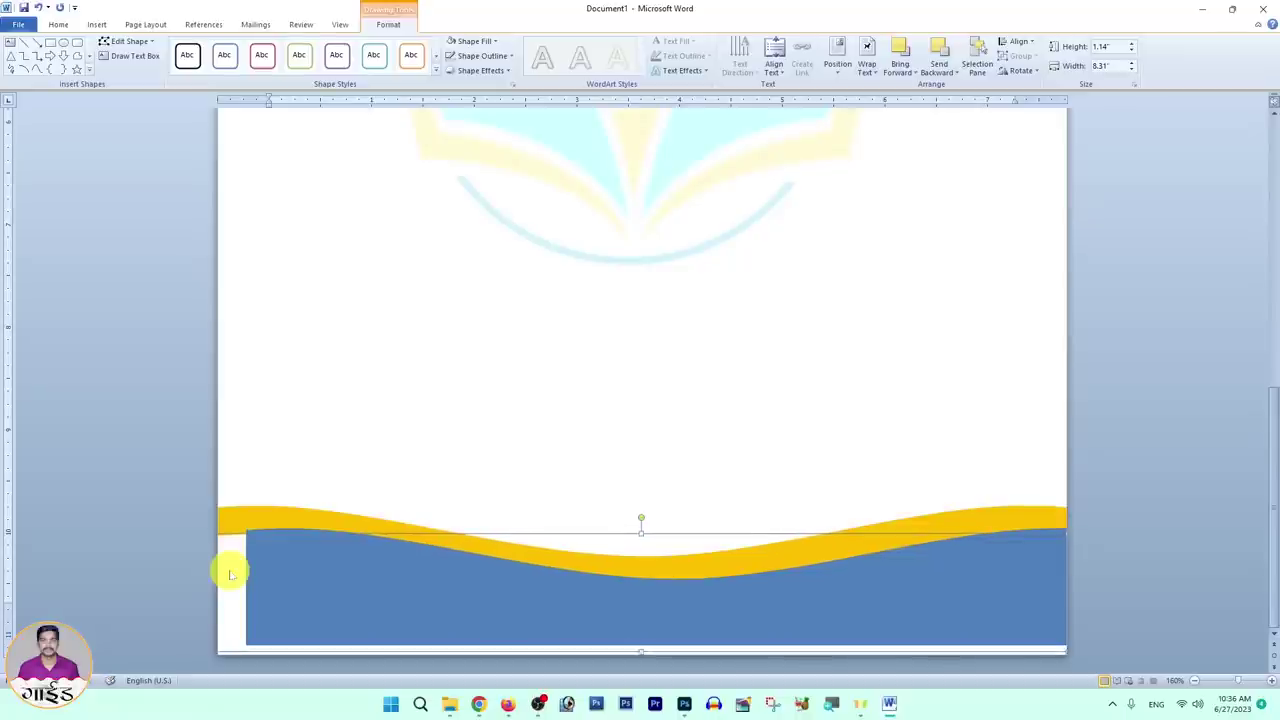
left_click(371, 567)
left_click_drag(360, 571, 330, 583)
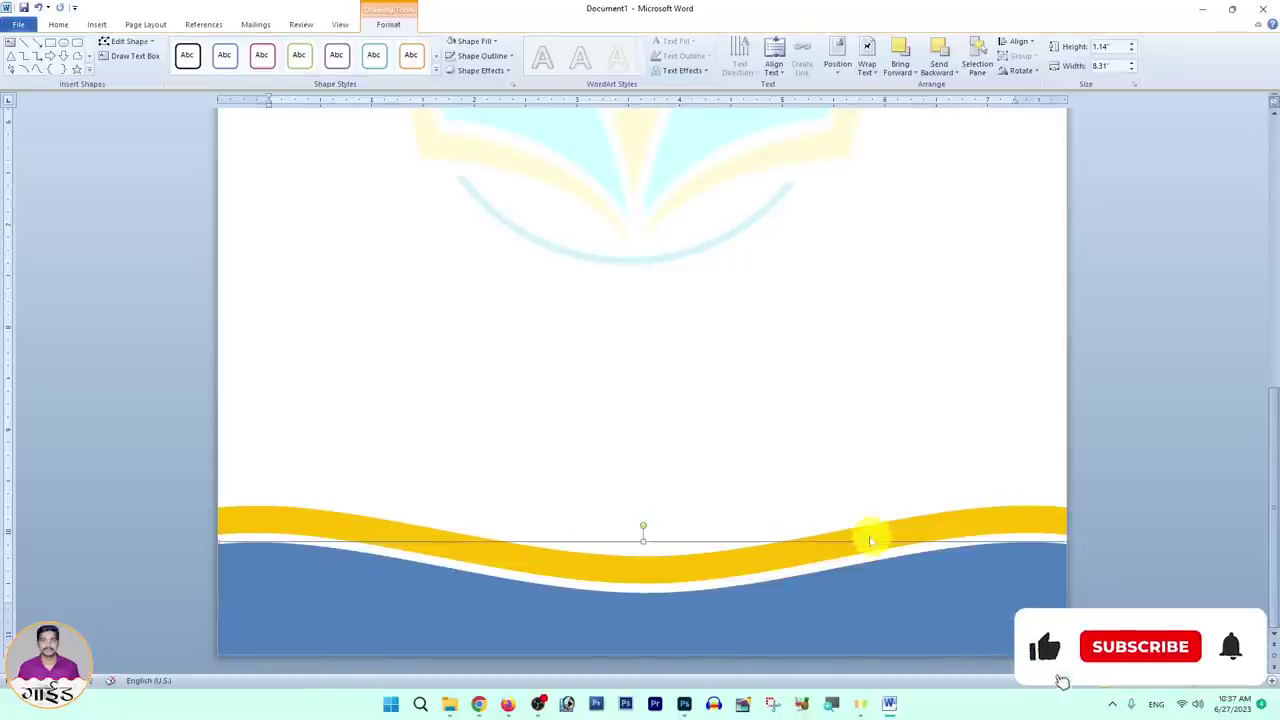
left_click(641, 562)
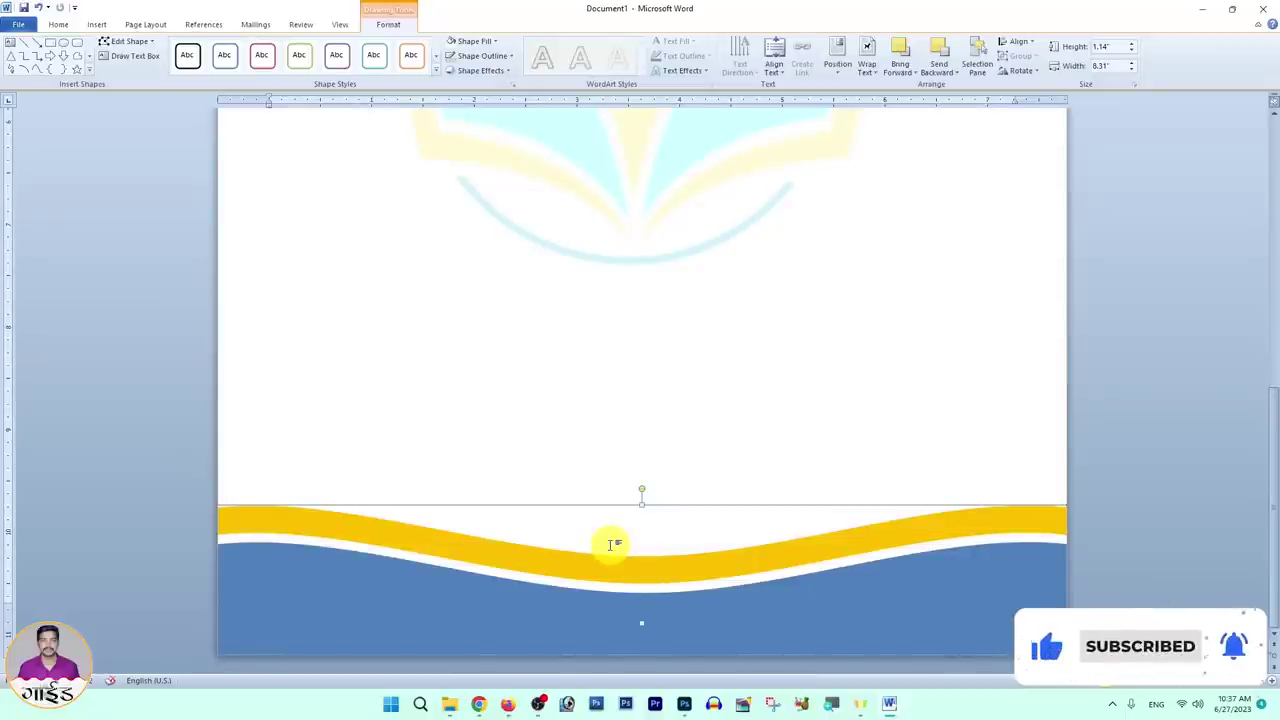
key("Down")
key("Down")
key("Down")
key("Down")
key("Down")
key("Down")
key("Down")
key("Down")
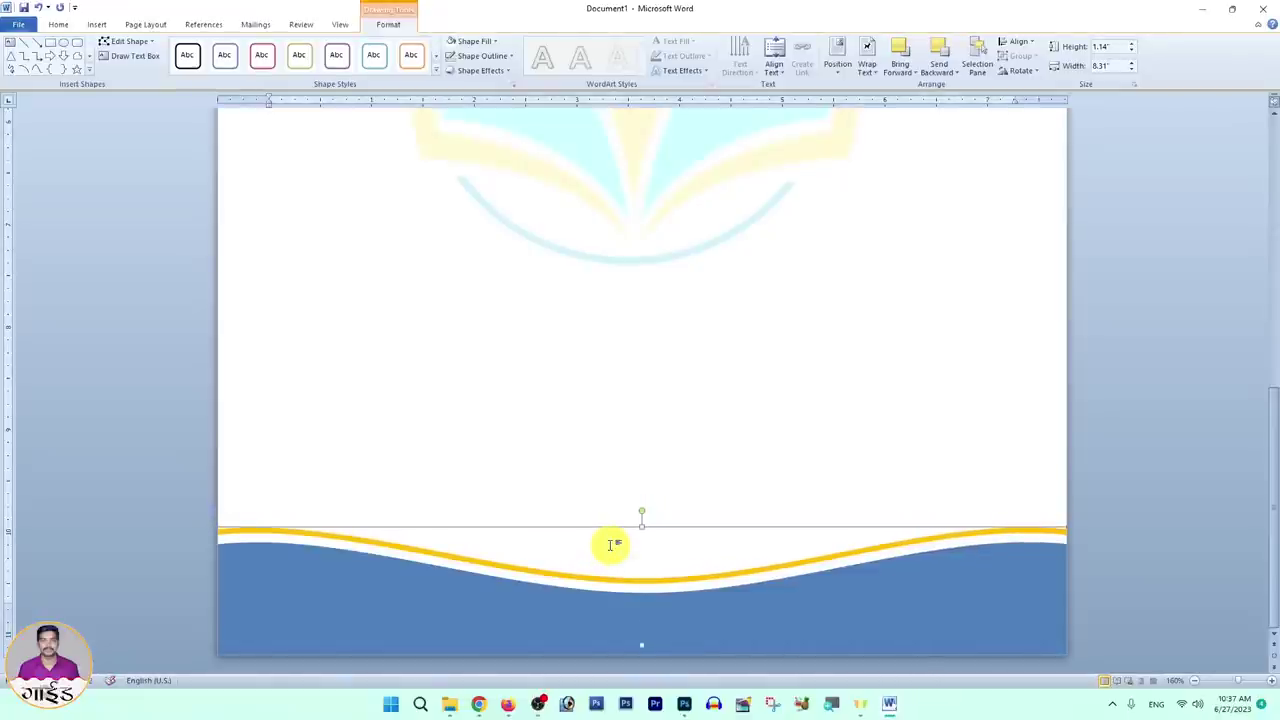
key("Down")
key("Down")
key("Down")
key("Down")
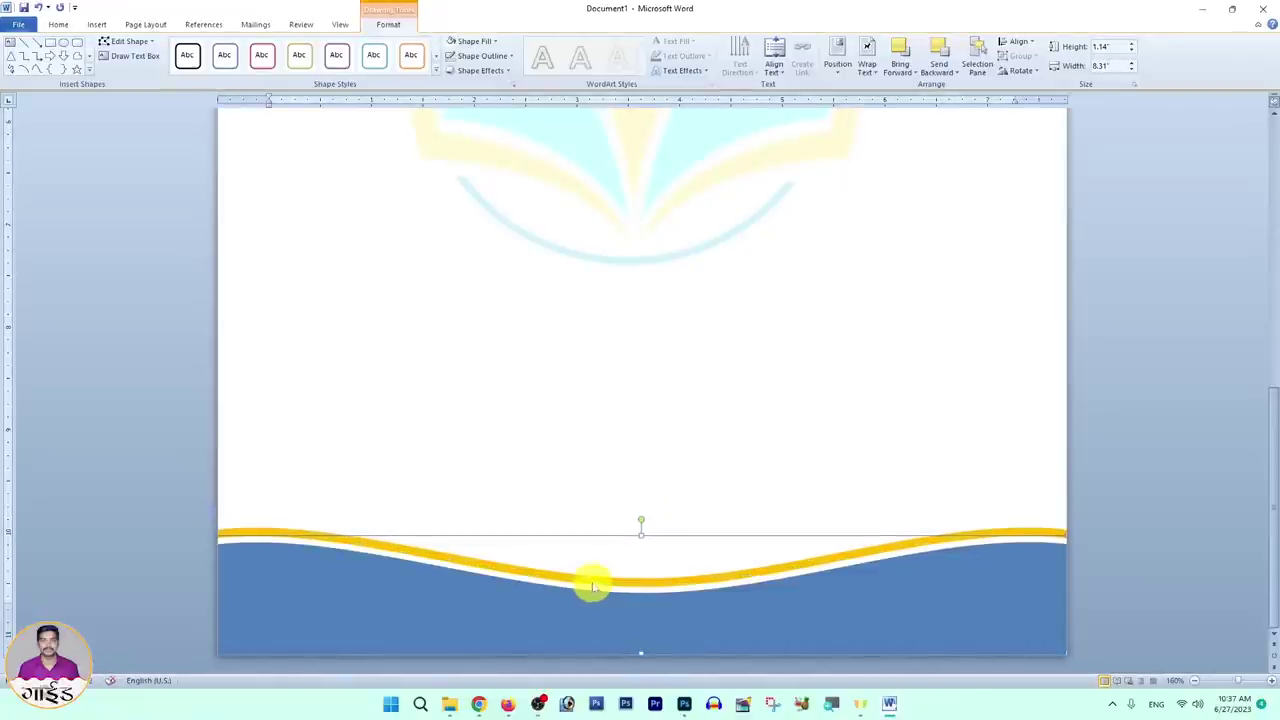
scroll(592, 585, "down", 2)
scroll(591, 508, "down", 2)
scroll(334, 486, "up", 3)
scroll(314, 486, "up", 1)
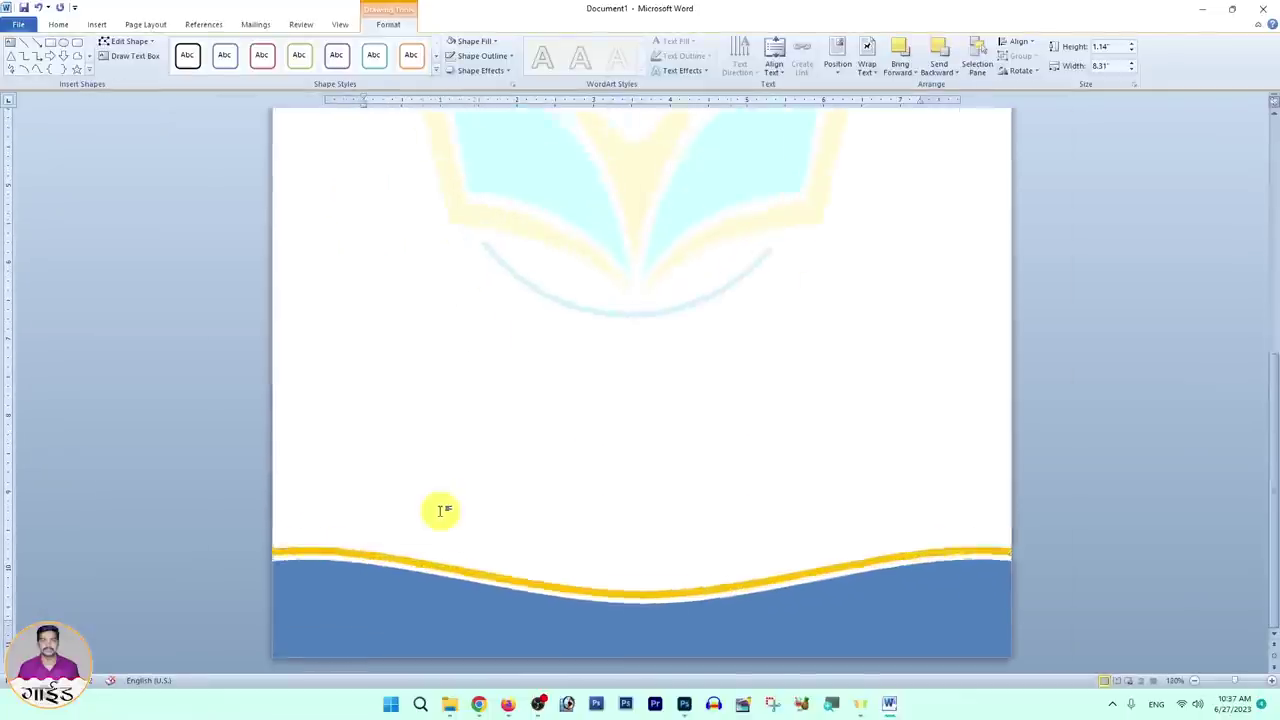
scroll(449, 543, "up", 4)
scroll(349, 571, "up", 4)
scroll(405, 413, "down", 1)
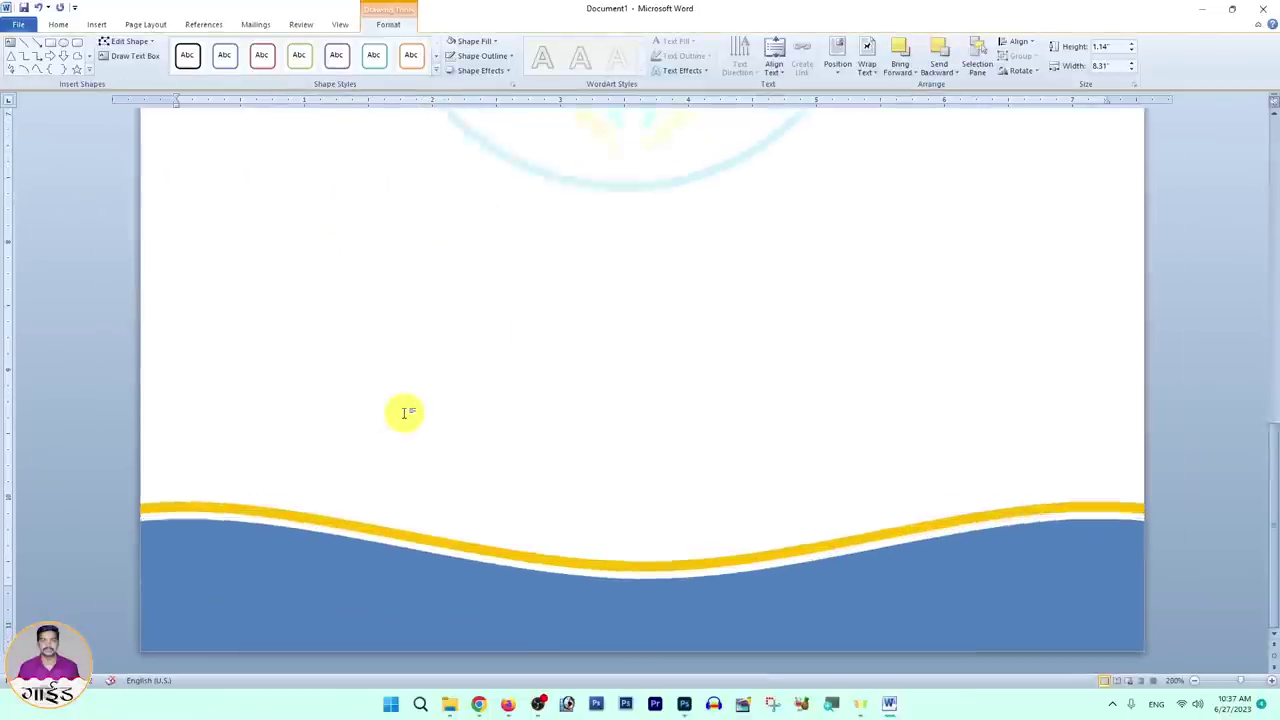
scroll(400, 409, "down", 10)
scroll(291, 577, "up", 9)
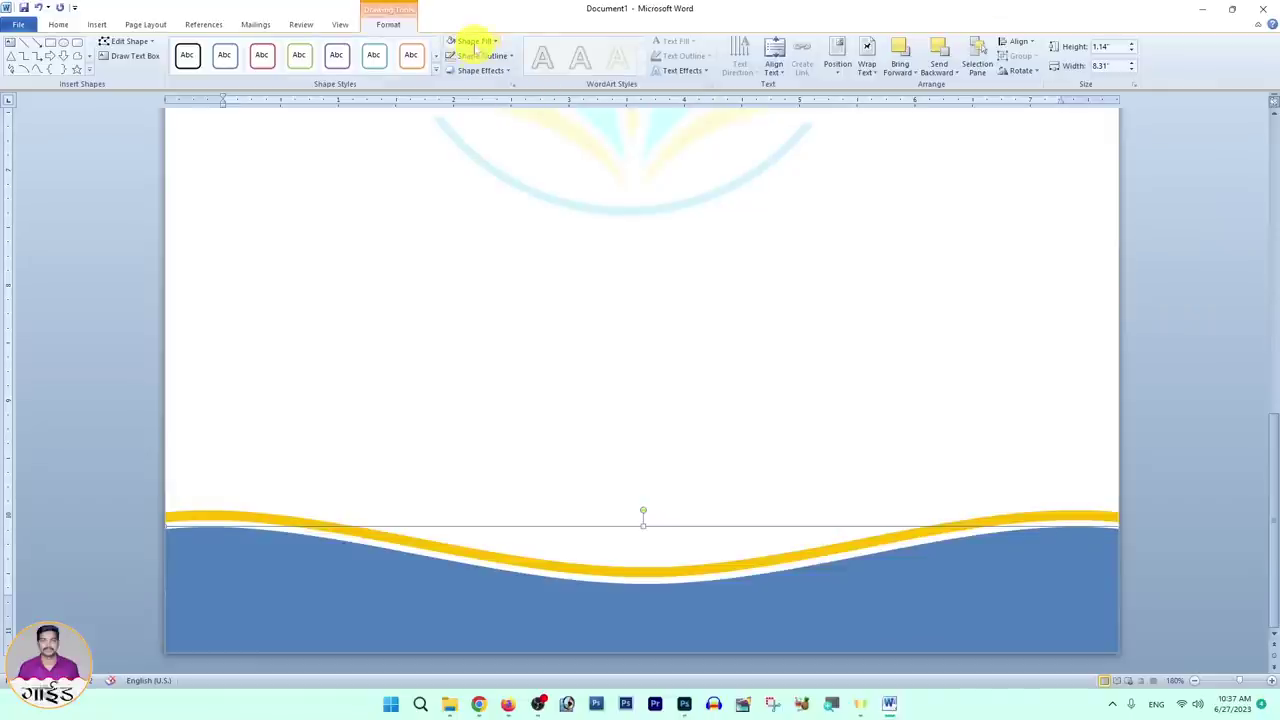
Step: Refill the lower footer wave dark red, after briefly trying light blue
left_click(474, 42)
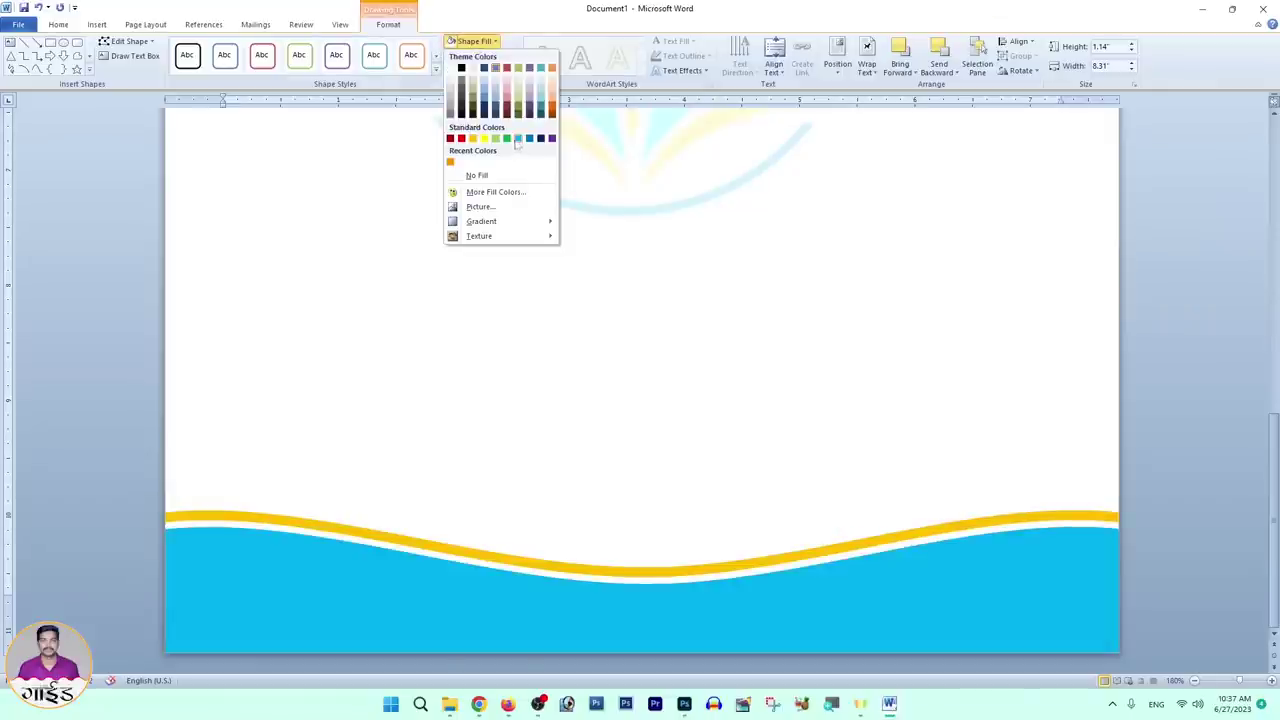
left_click(517, 141)
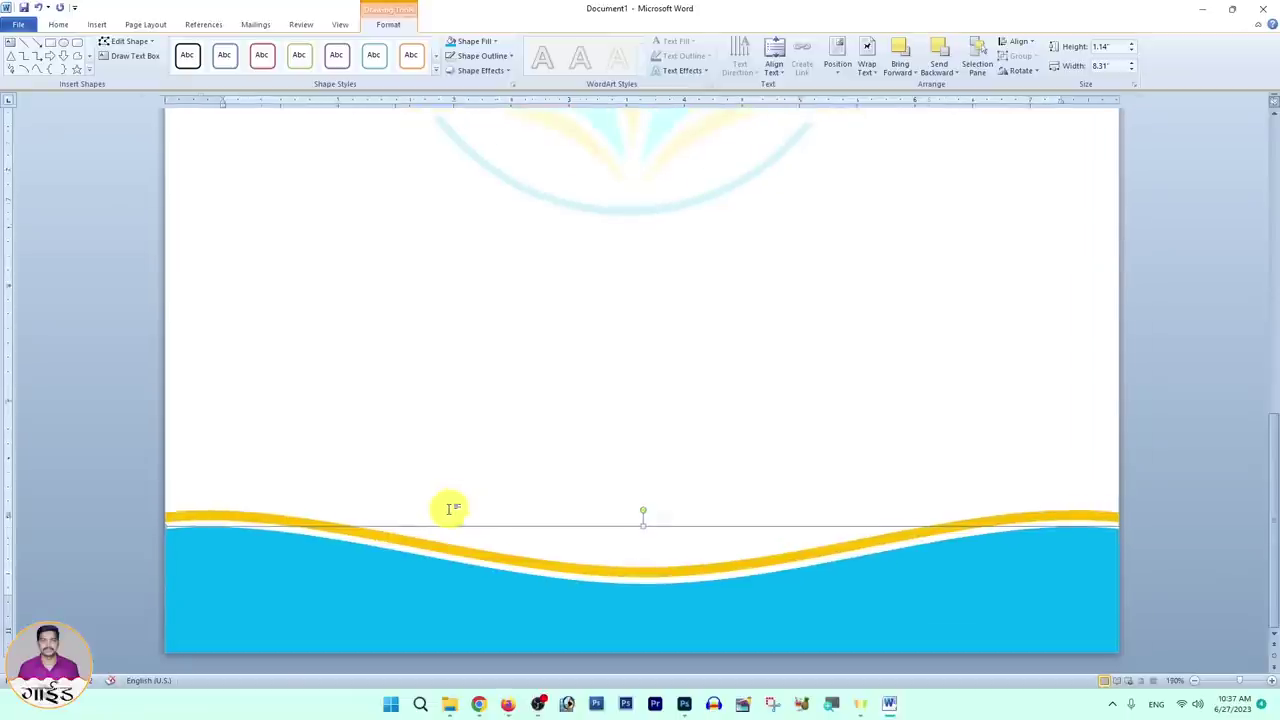
scroll(450, 509, "up", 1)
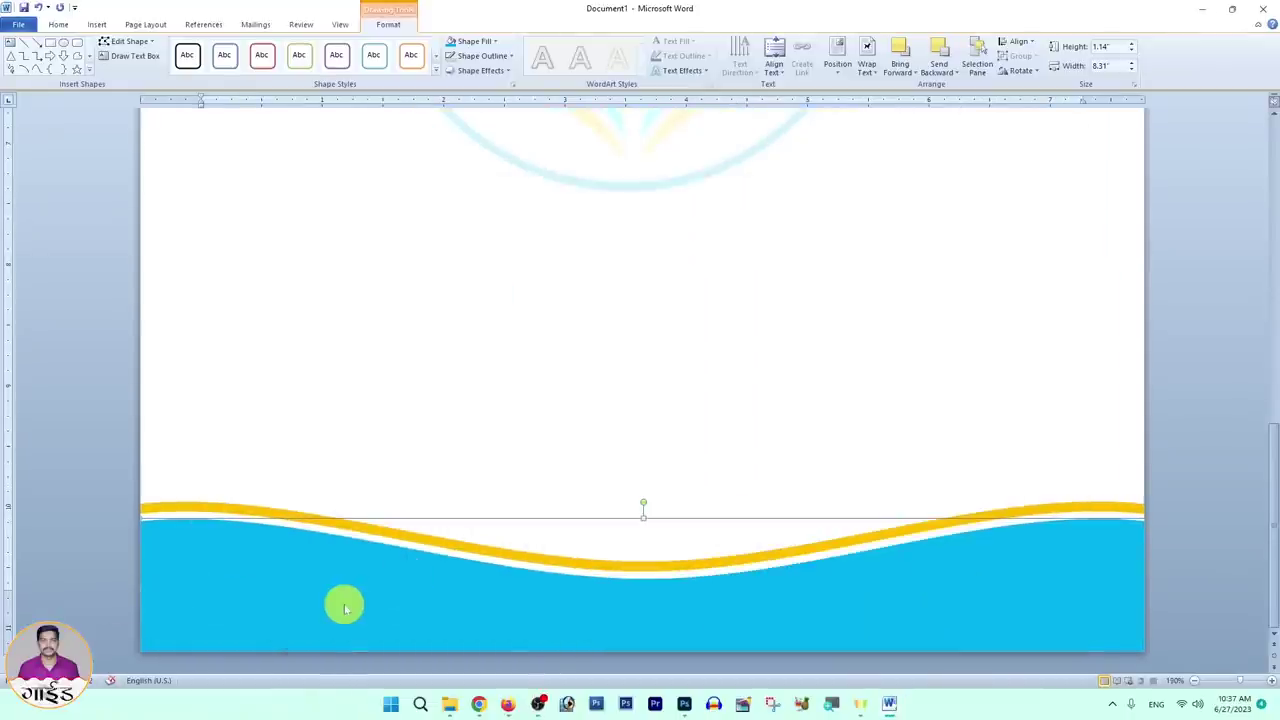
left_click(466, 41)
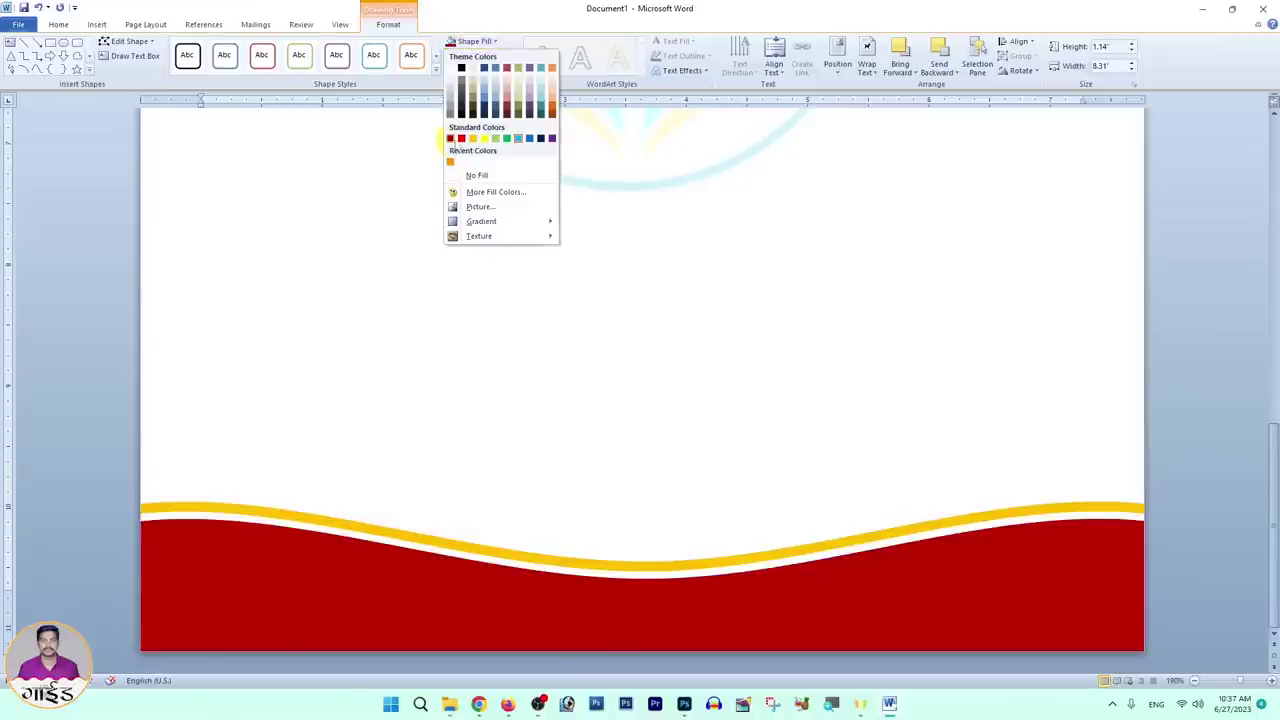
left_click(451, 139)
scroll(326, 405, "down", 7, "ctrl")
scroll(300, 470, "up", 5, "ctrl")
scroll(310, 530, "up", 5, "ctrl")
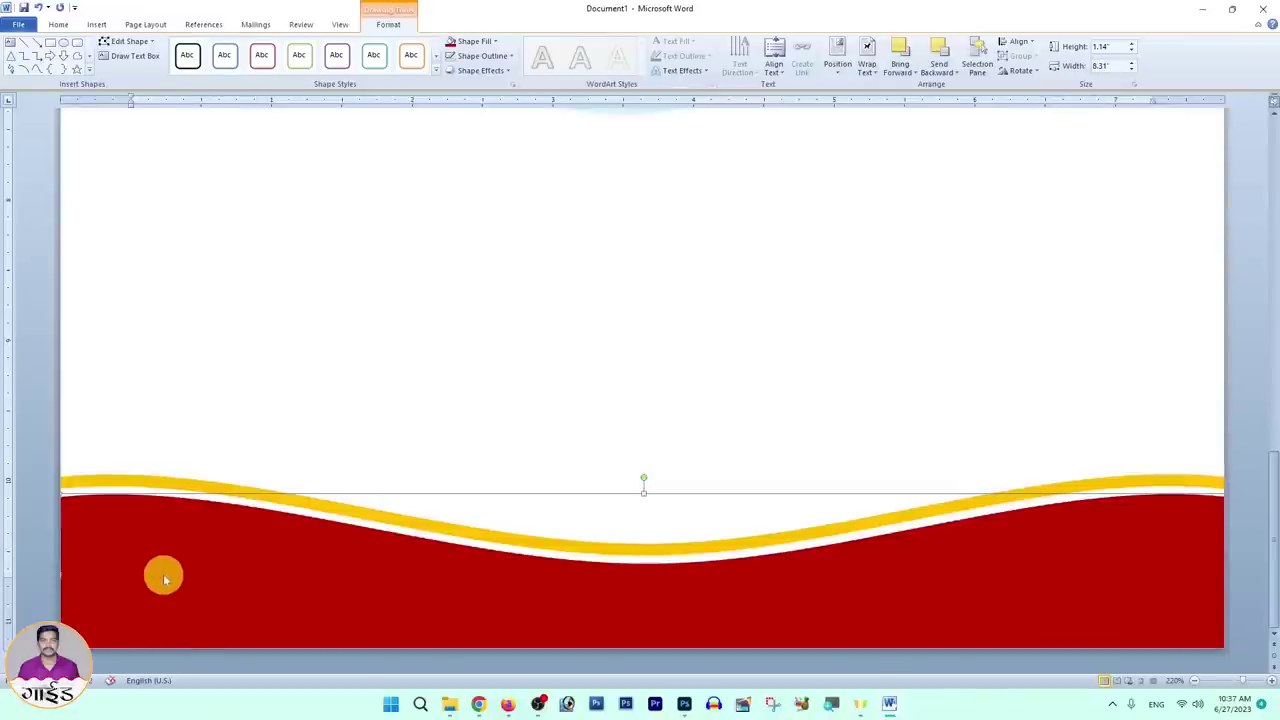
left_click(100, 25)
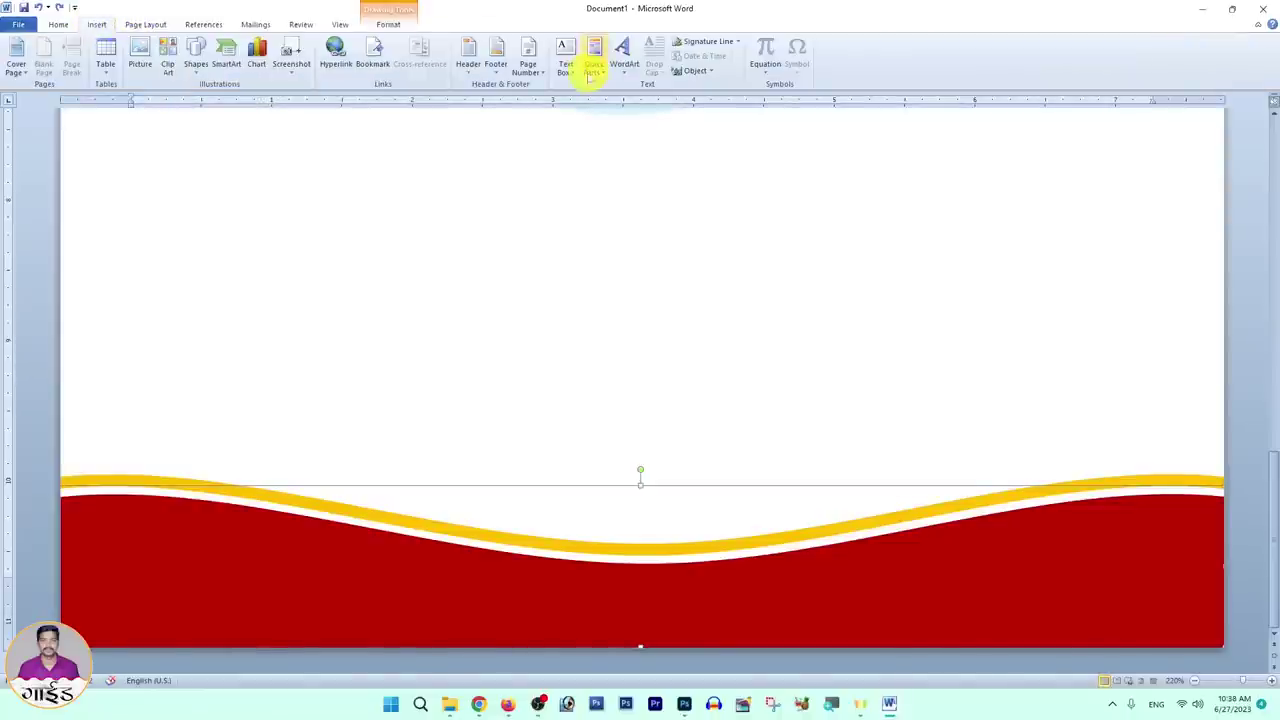
Step: Draw a text box at the footer's bottom-left, type 'Contact No. -', and make it bold
left_click(566, 58)
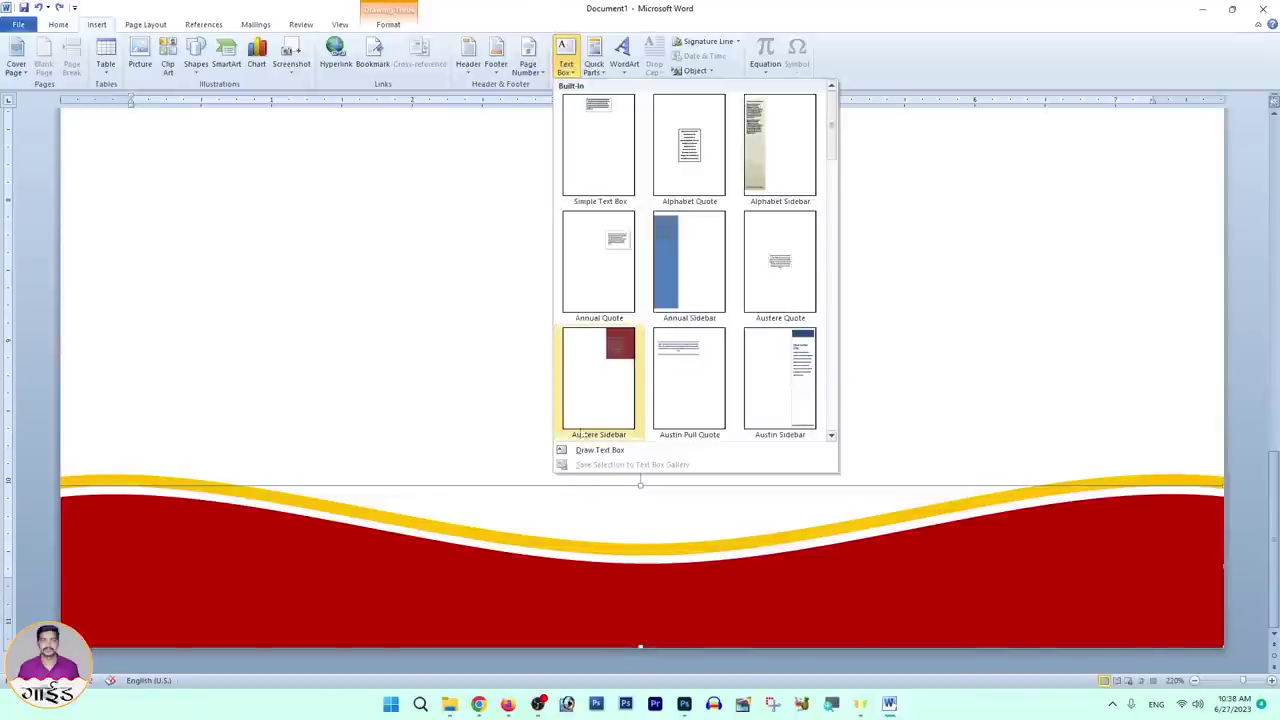
left_click(590, 450)
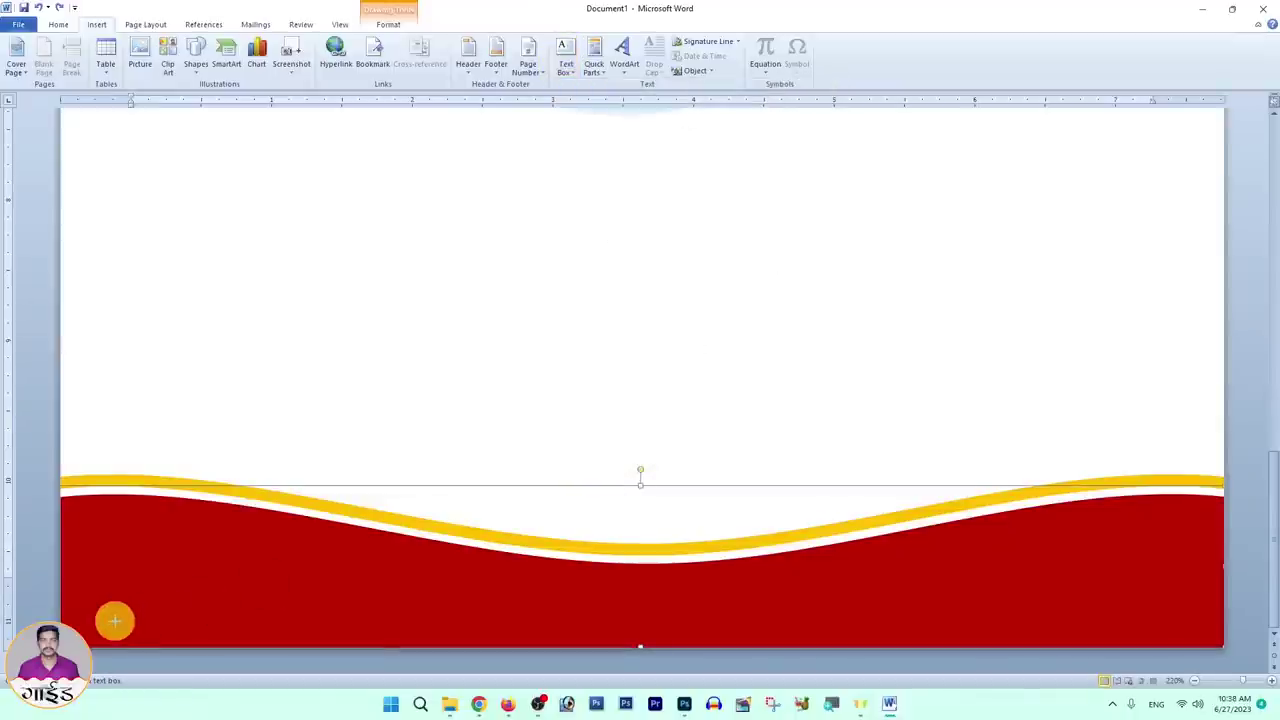
left_click_drag(380, 628, 396, 631)
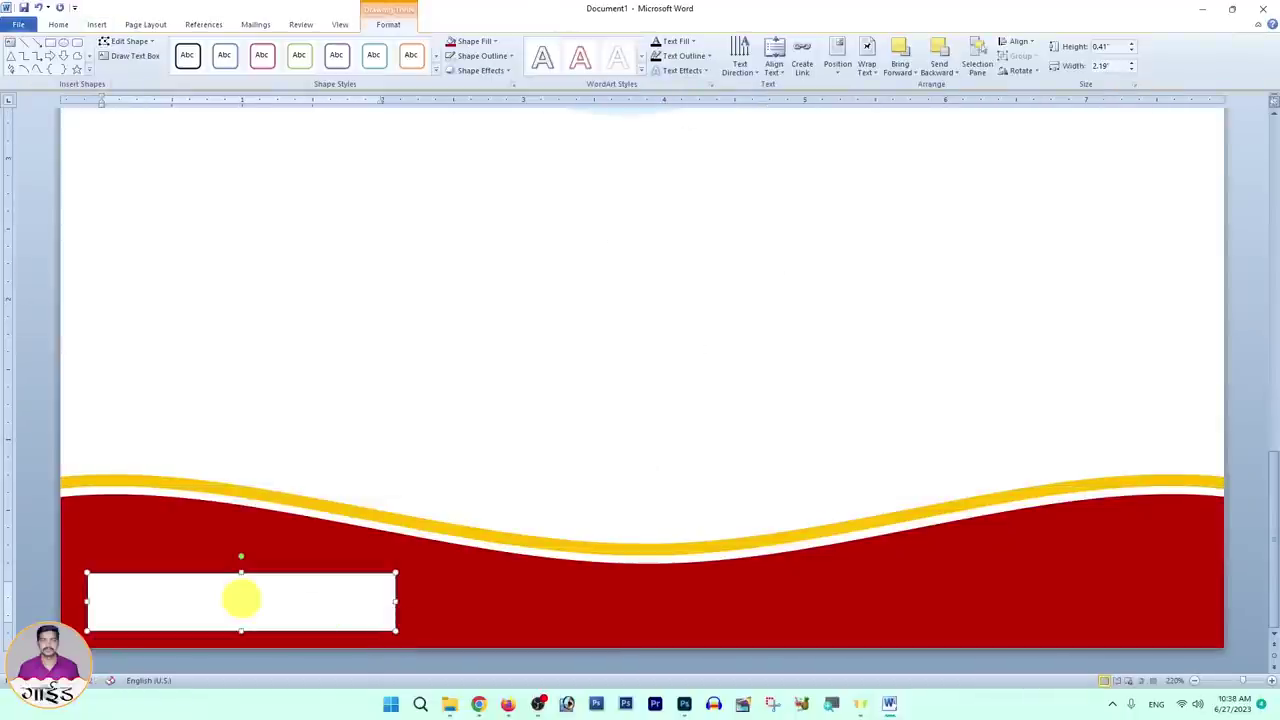
type("Contact No. -")
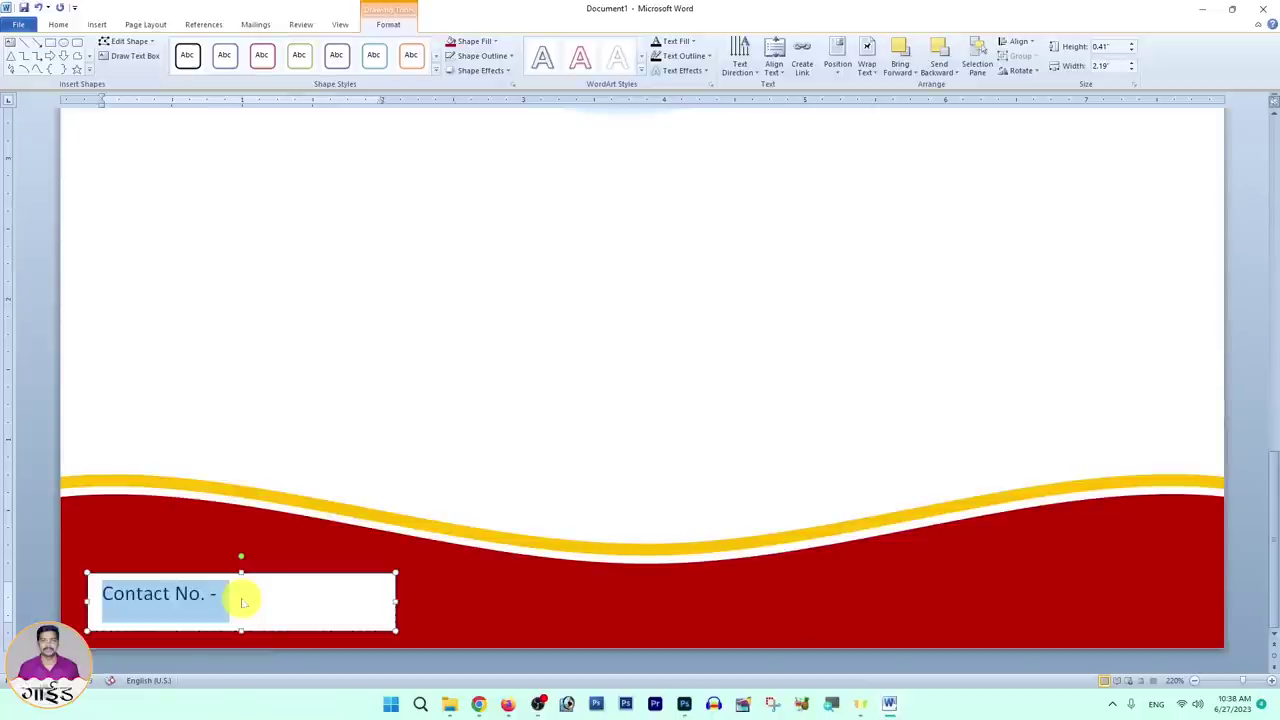
left_click_drag(241, 598, 160, 592)
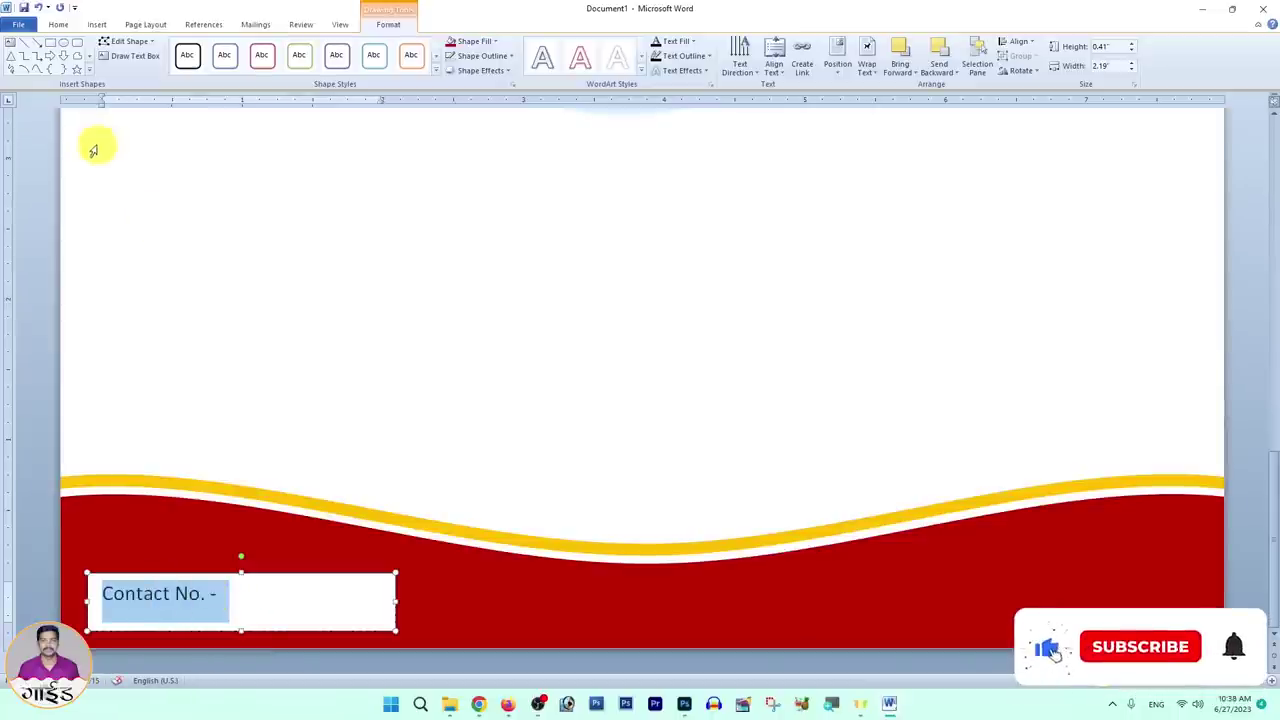
left_click(58, 24)
left_click(111, 66)
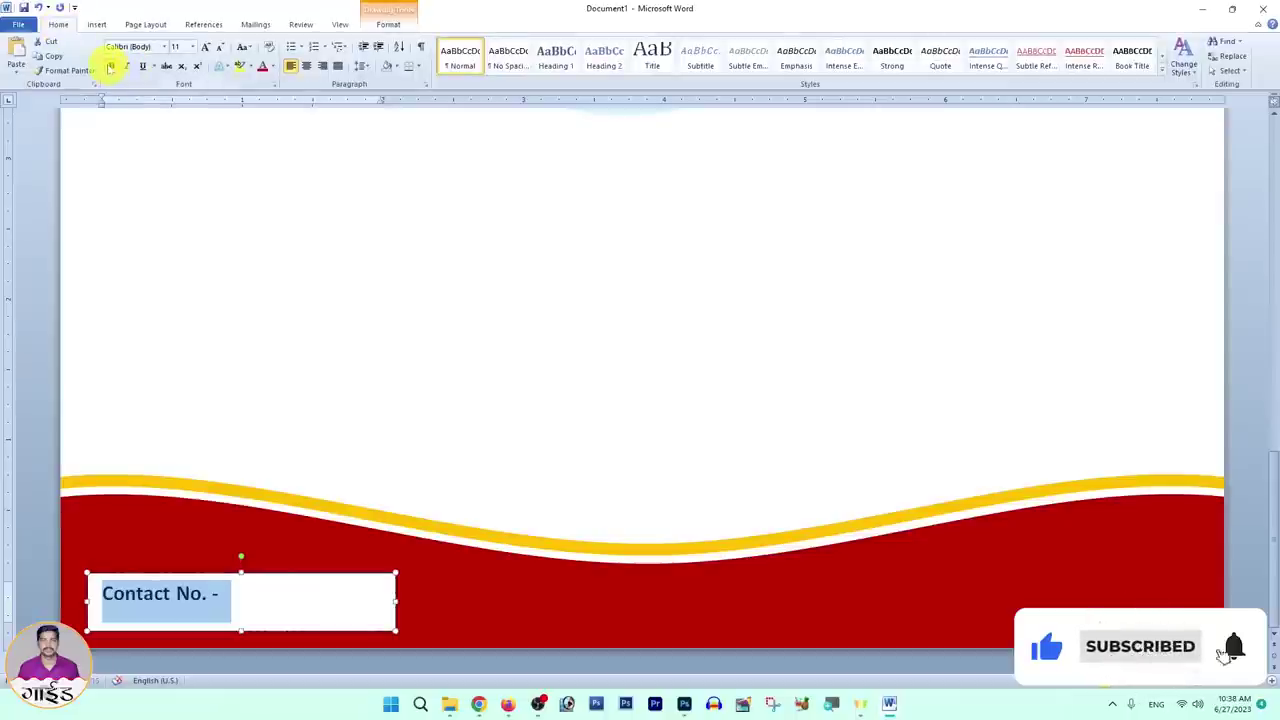
Step: Give the Contact No. text box No Outline and No Fill
left_click(386, 25)
left_click(476, 58)
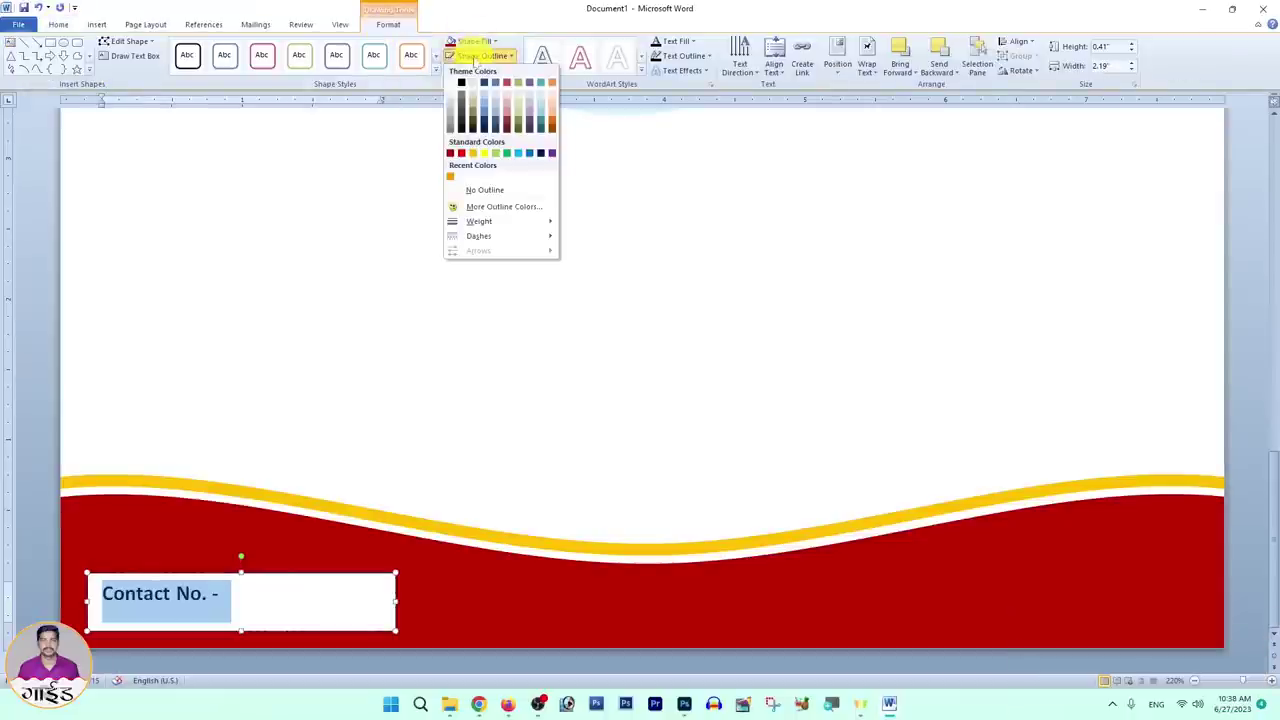
left_click(480, 187)
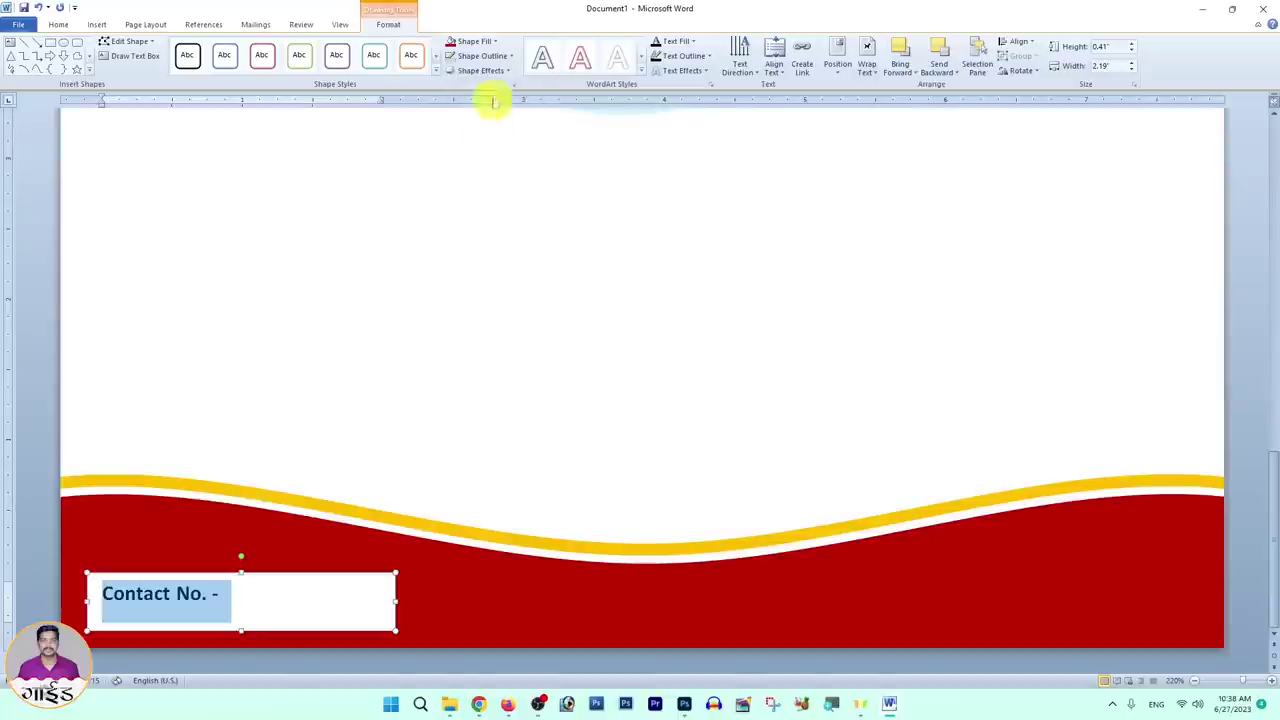
left_click(470, 42)
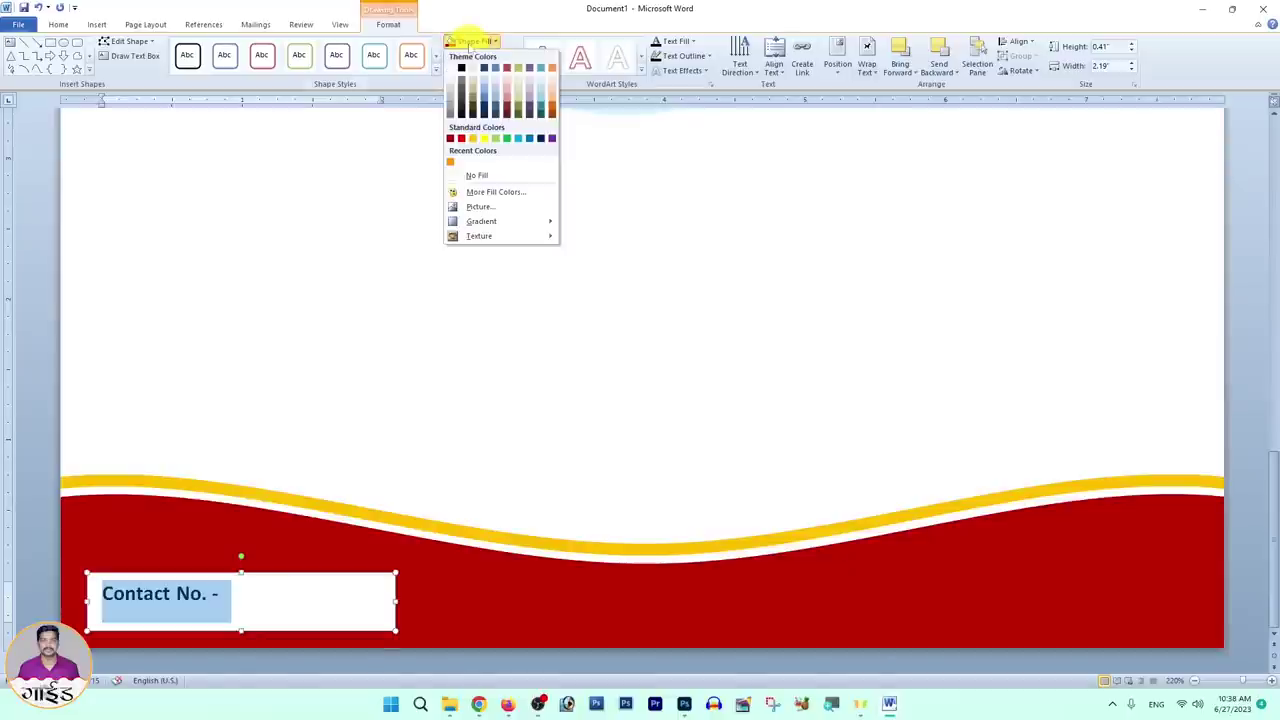
left_click(478, 177)
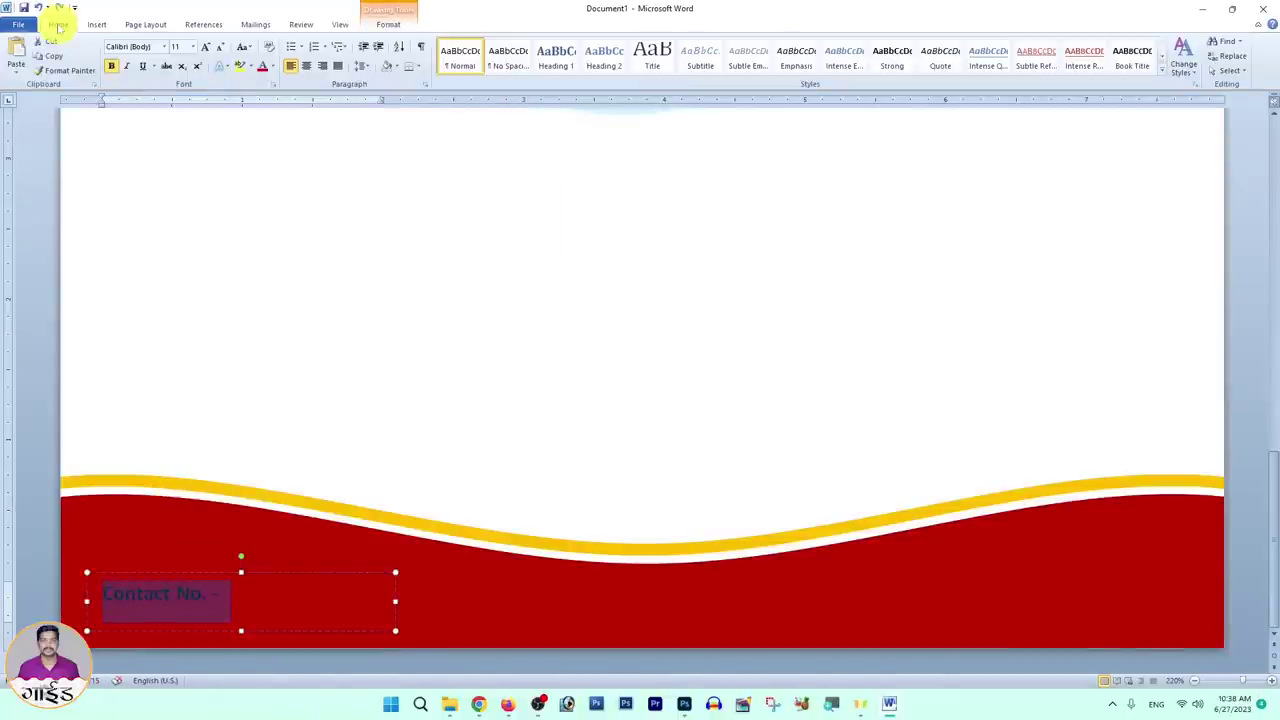
Step: Make the Contact No. text white at 14 pt and nudge the box to the bottom-left
left_click(272, 67)
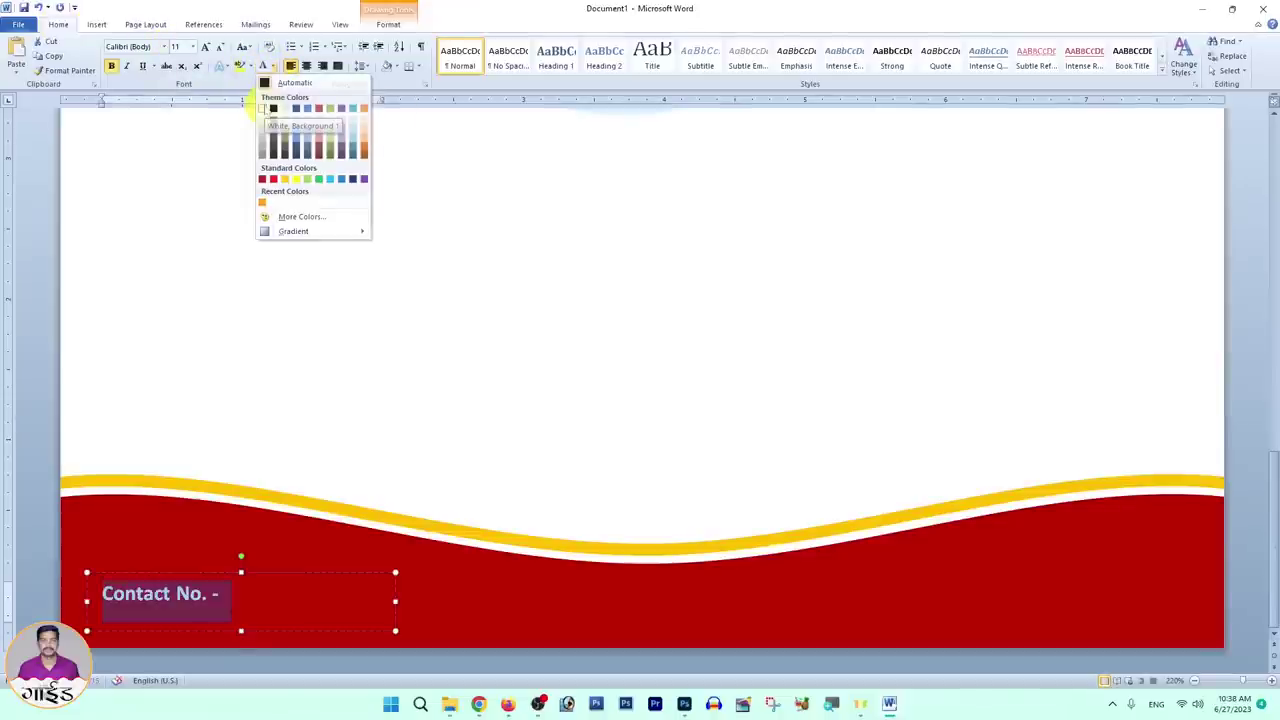
left_click(262, 108)
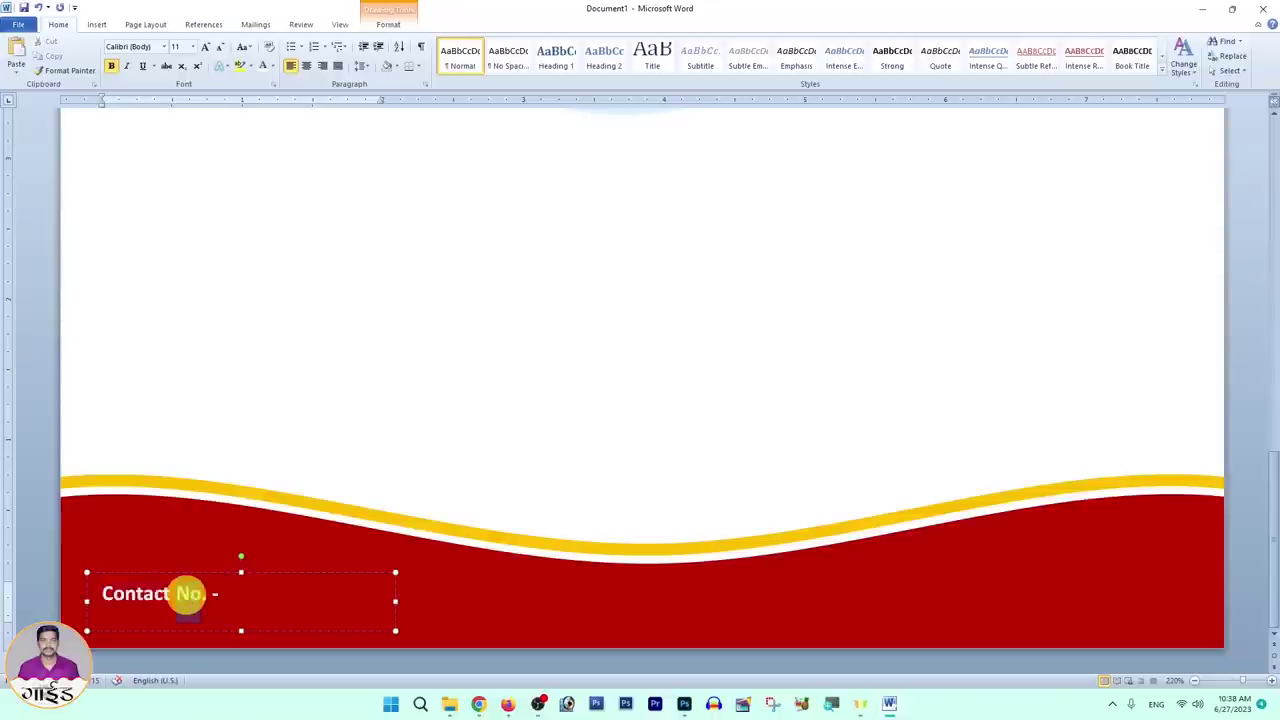
left_click(205, 47)
left_click(205, 47)
left_click(205, 47)
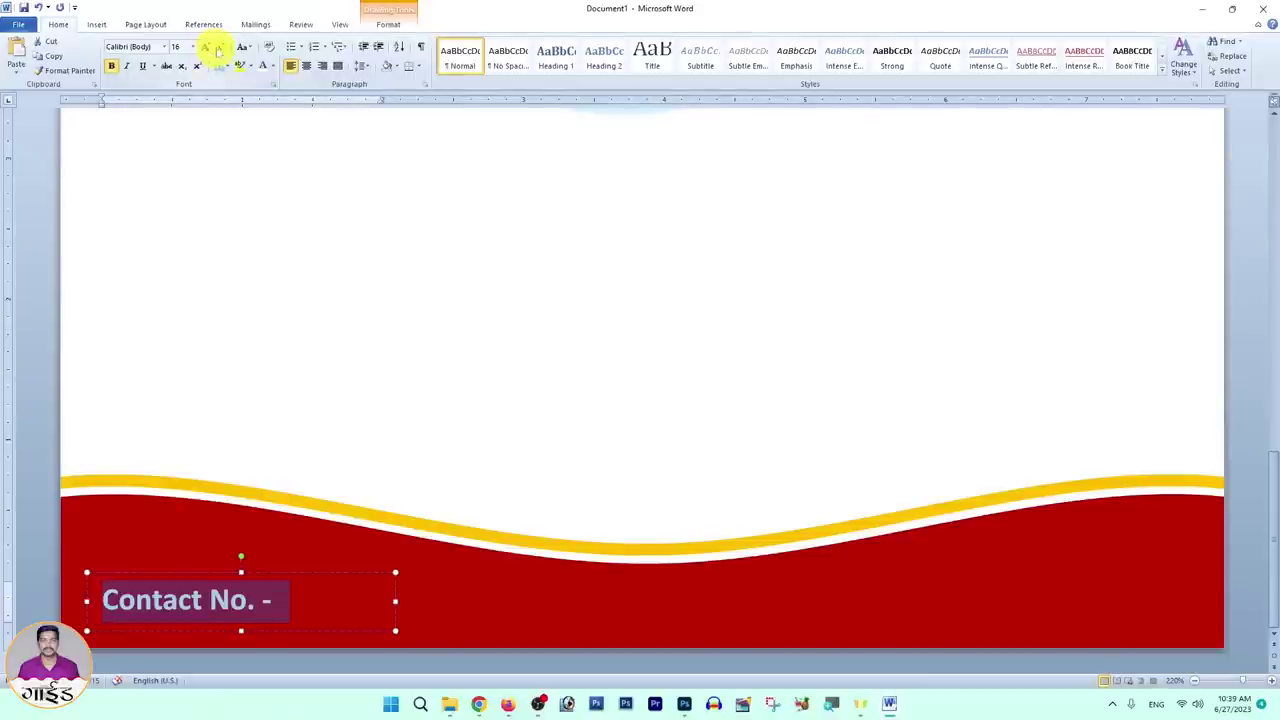
left_click(221, 47)
left_click_drag(177, 572, 151, 591)
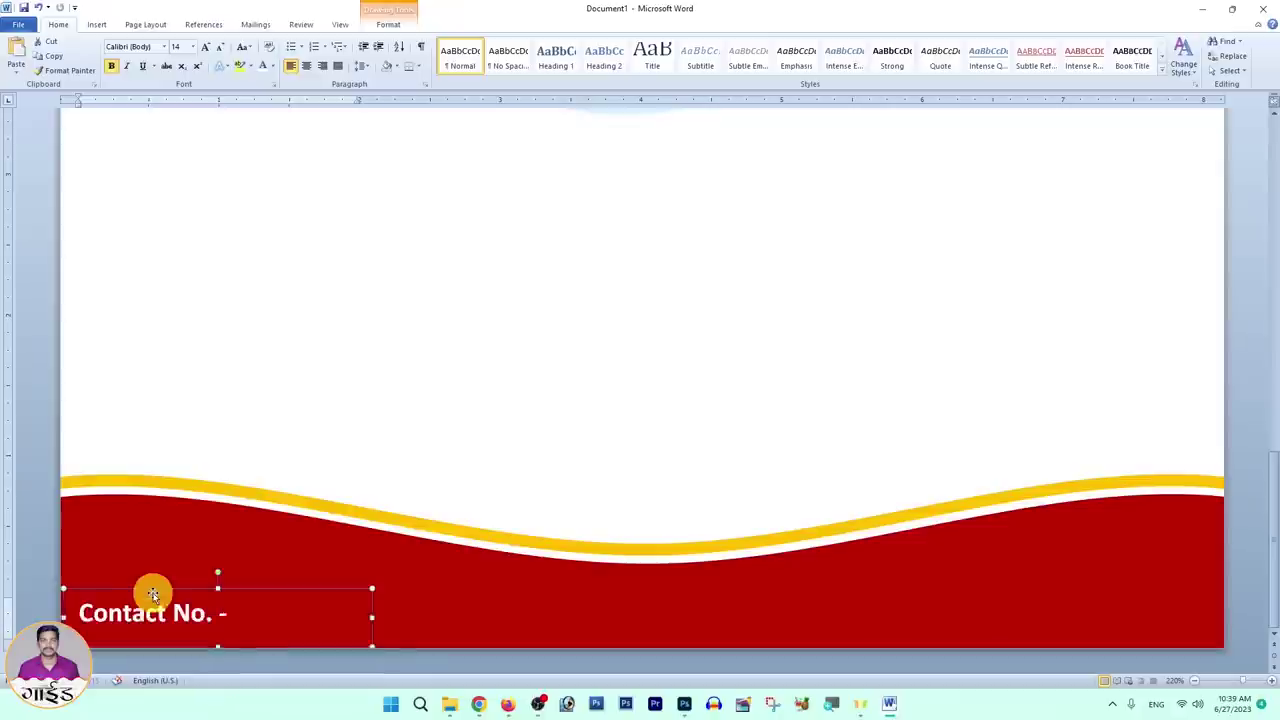
left_click(186, 549)
scroll(294, 543, "down", 5, "ctrl")
scroll(300, 528, "down", 4, "ctrl")
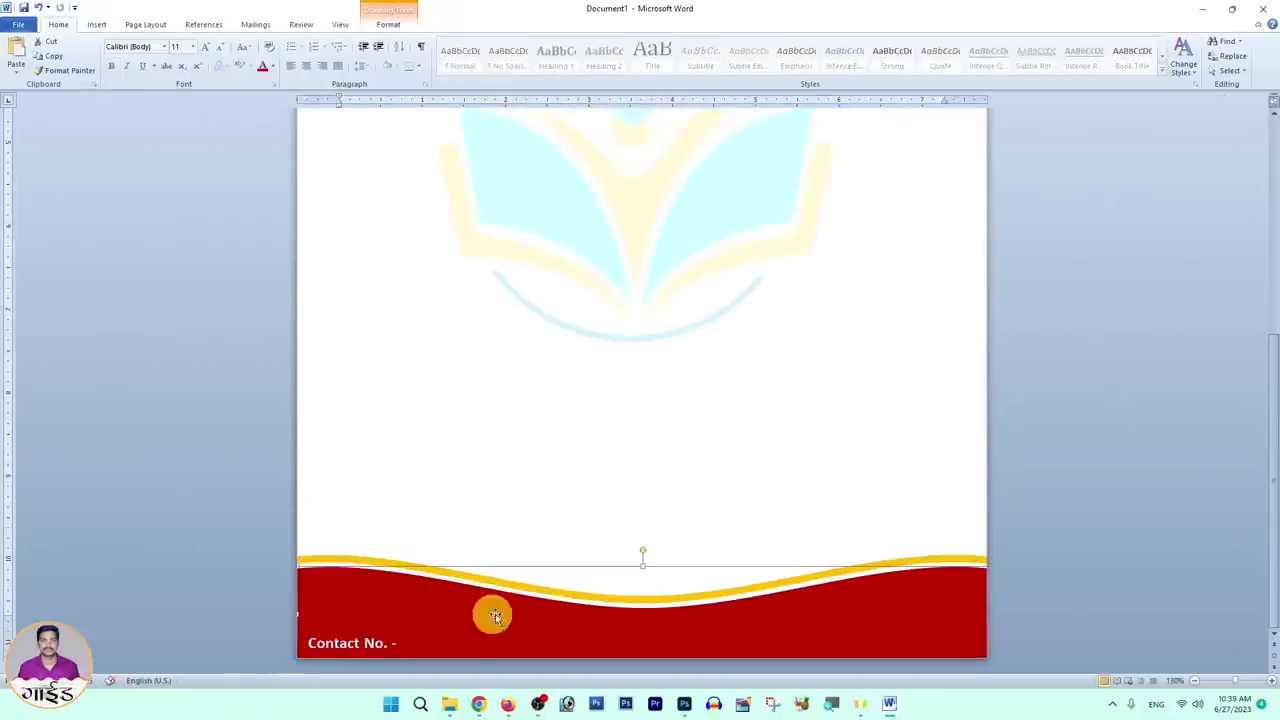
Step: Scroll over the letterhead and select, then deselect, the faint watermark logo
scroll(508, 609, "down", 4, "ctrl")
scroll(352, 523, "down", 5, "ctrl")
scroll(191, 400, "up", 4, "ctrl")
scroll(309, 366, "up", 3, "ctrl")
left_click(312, 408)
scroll(312, 408, "up", 3)
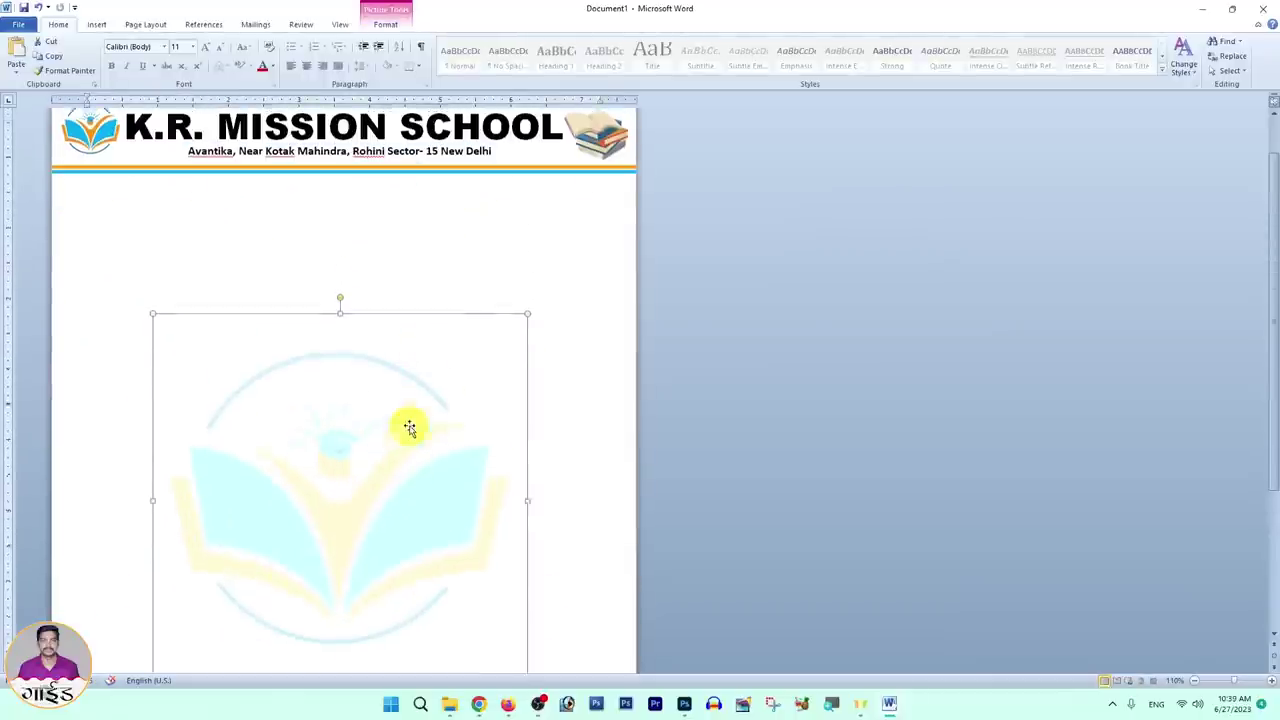
left_click(472, 251)
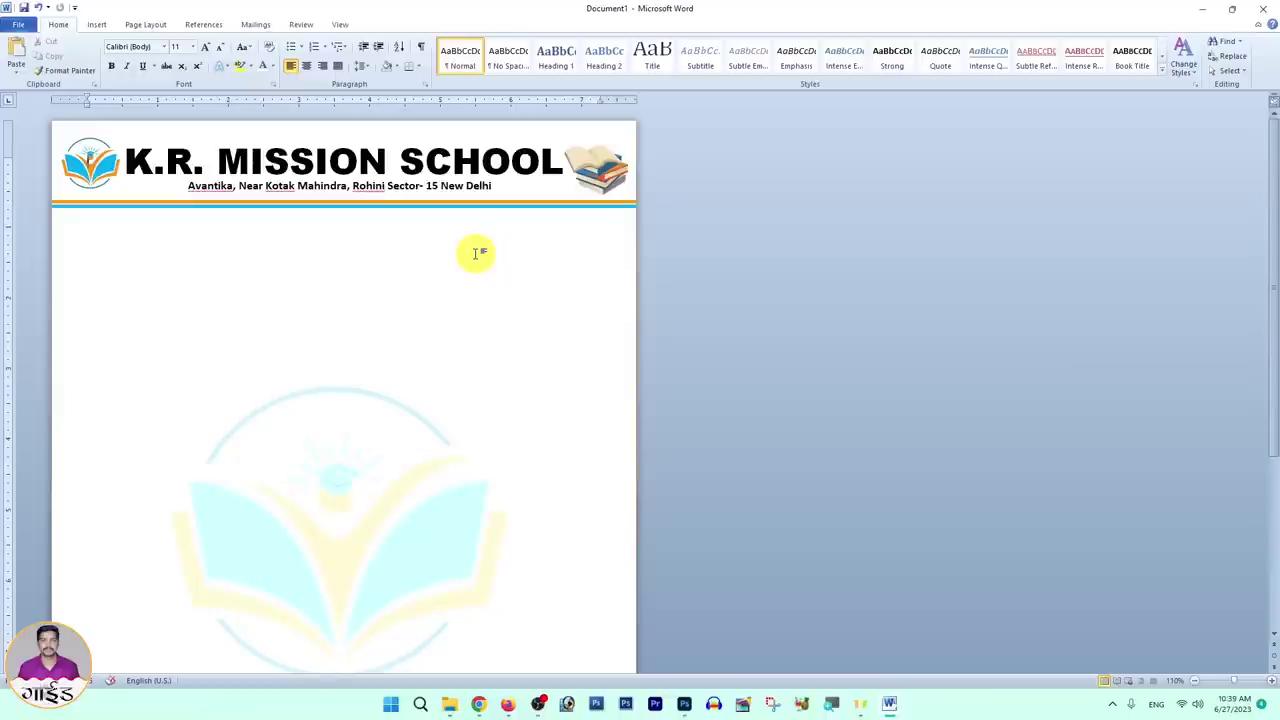
Step: Scroll through the finished page once more and show the File Info page
scroll(476, 254, "down", 6, "ctrl")
scroll(366, 263, "up", 2, "ctrl")
scroll(223, 280, "up", 1, "ctrl")
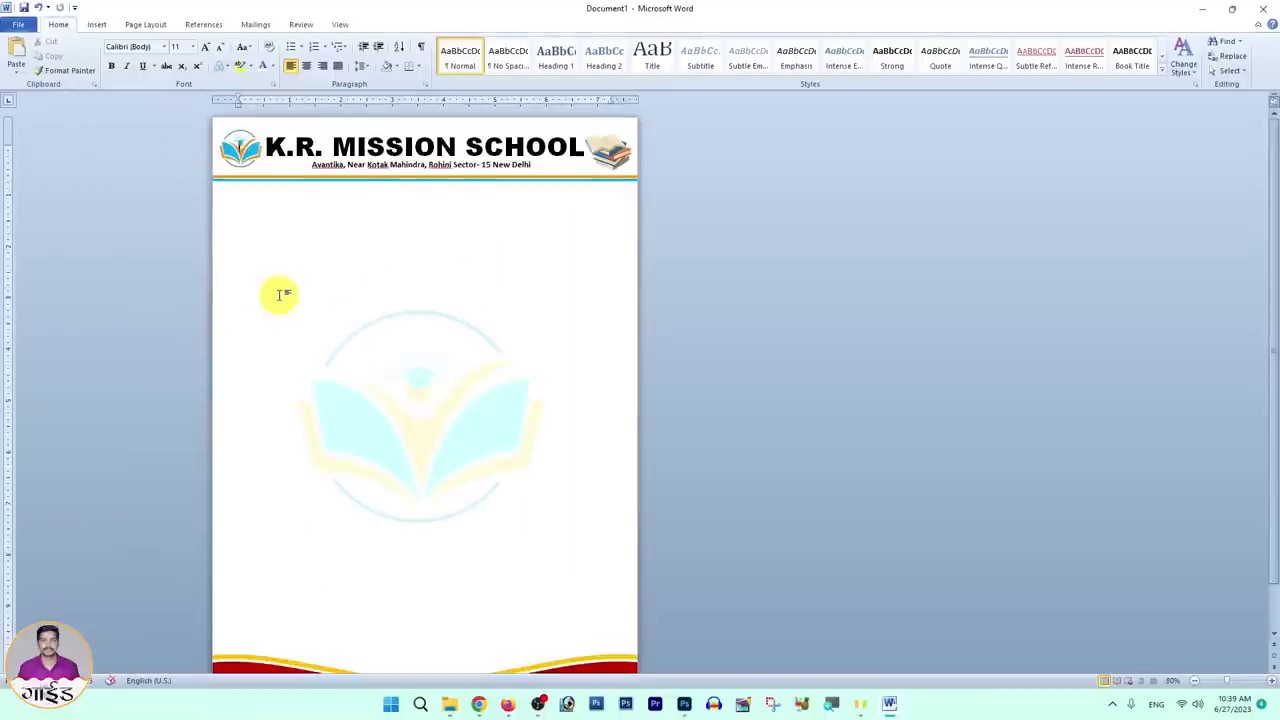
scroll(277, 291, "up", 3, "ctrl")
scroll(281, 294, "down", 2, "ctrl")
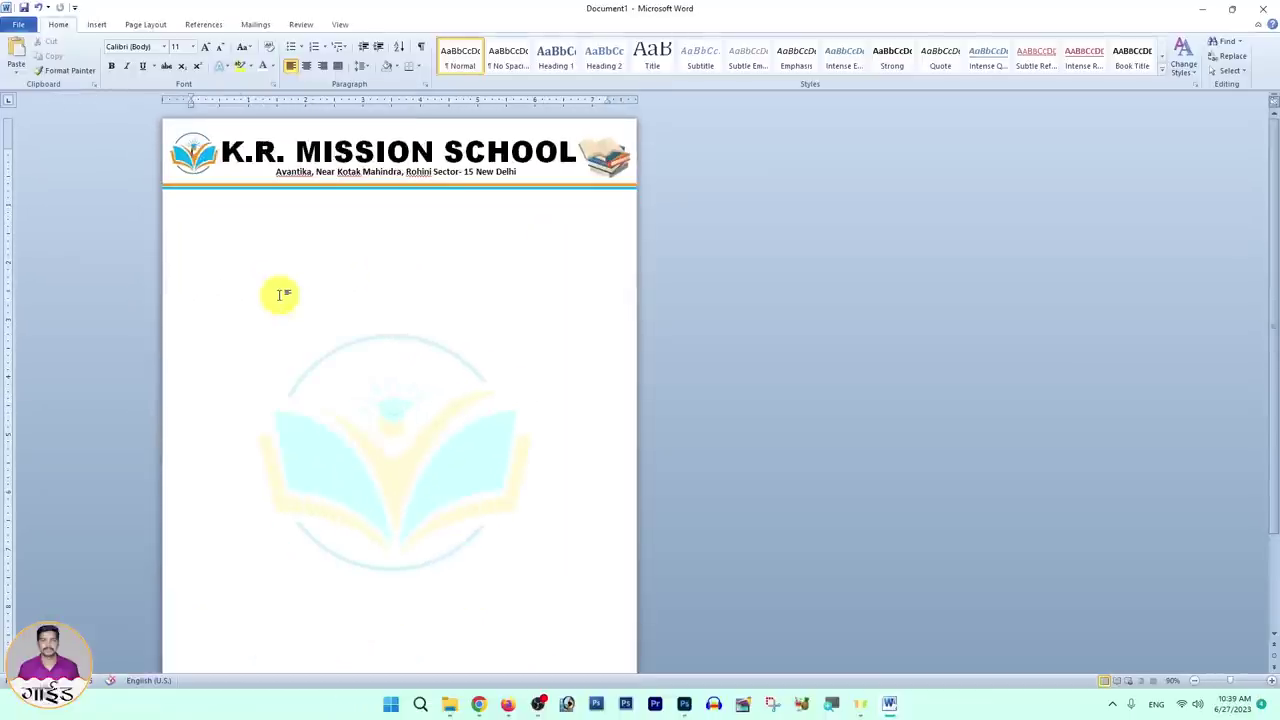
left_click(14, 24)
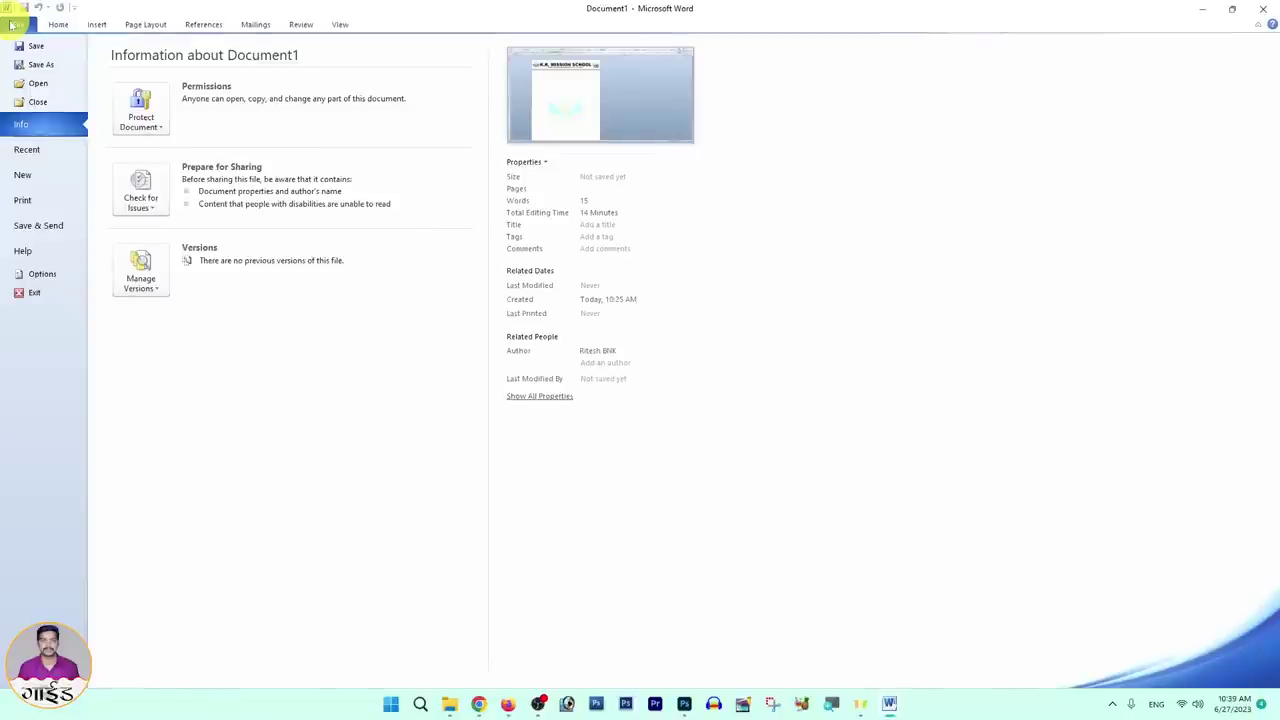
Step: Save the document as 'Leeter pad design' in Desktop > Ms Word Me Letter Pad Kaise Banaye
key("Escape")
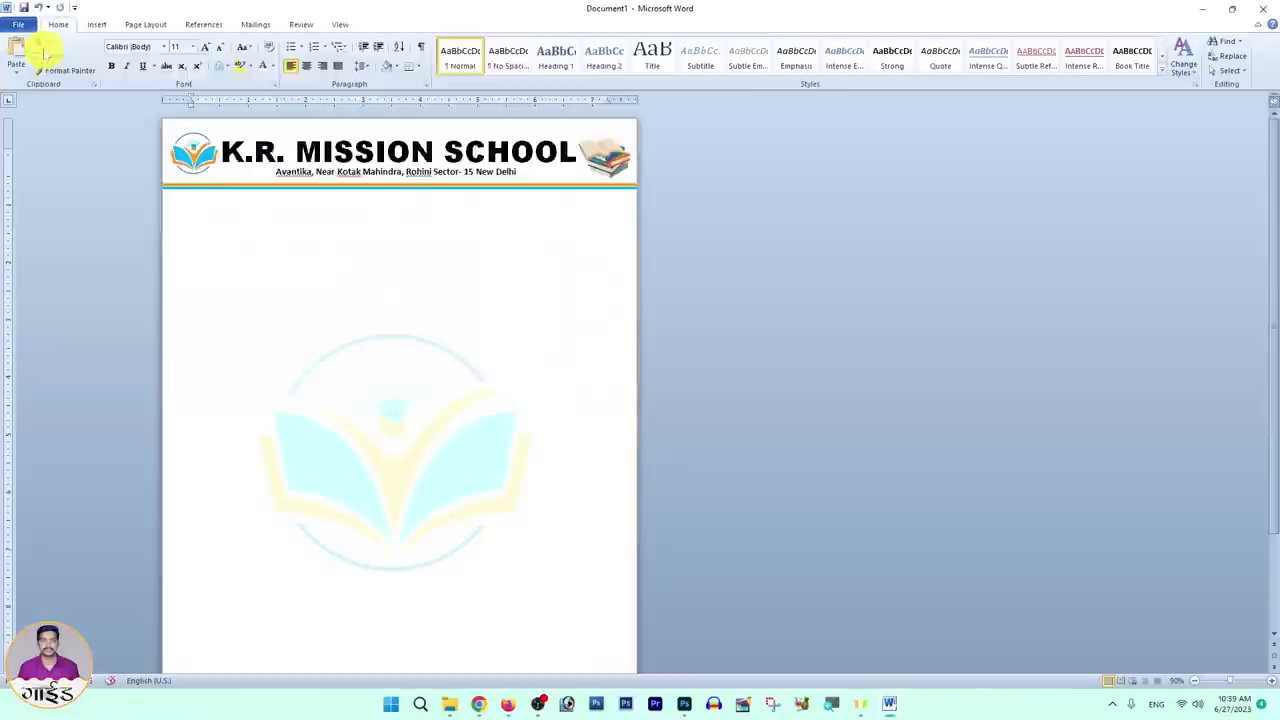
scroll(55, 150, "up", 3)
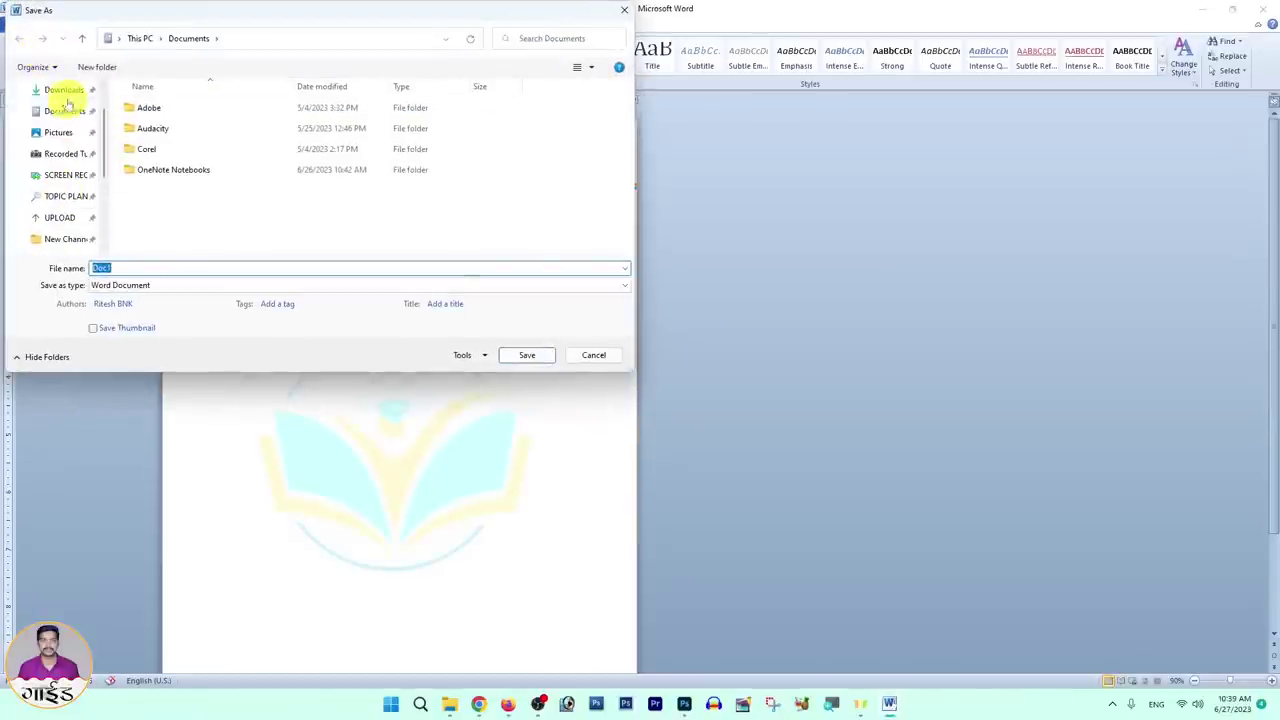
scroll(60, 180, "down", 3)
left_click(70, 239)
double_click(175, 268)
type("Leeter pad design")
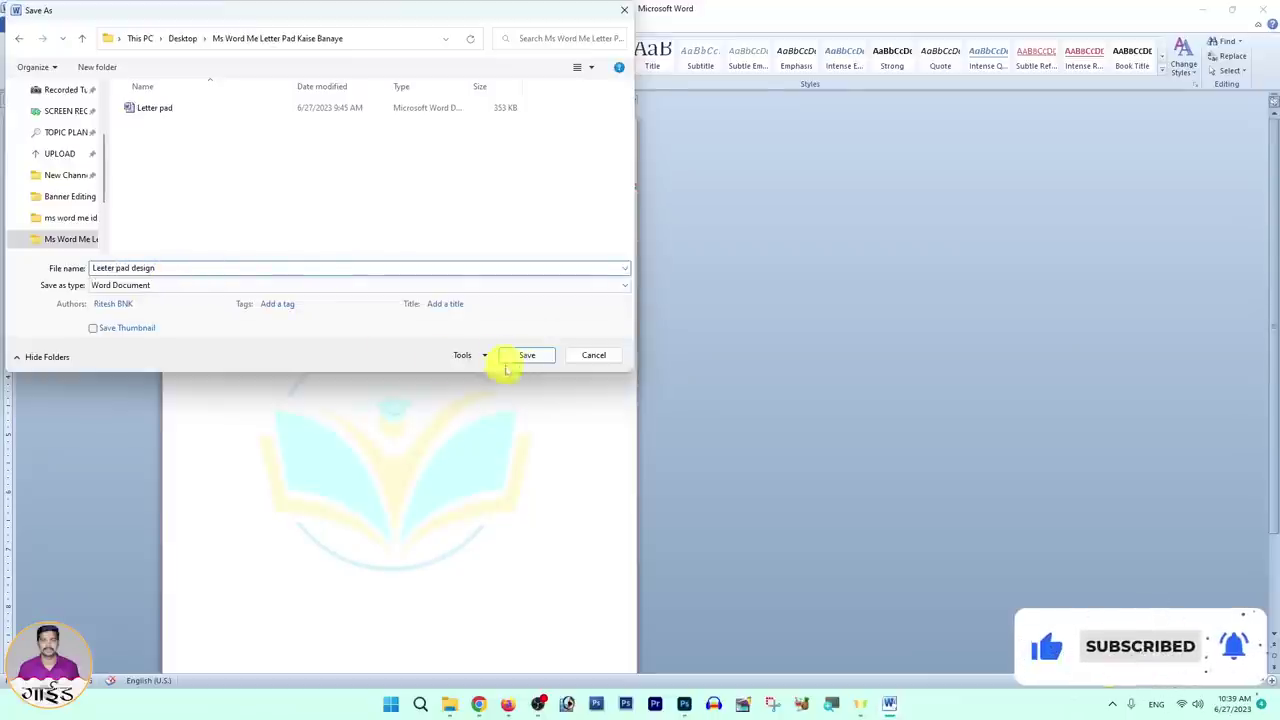
left_click(526, 355)
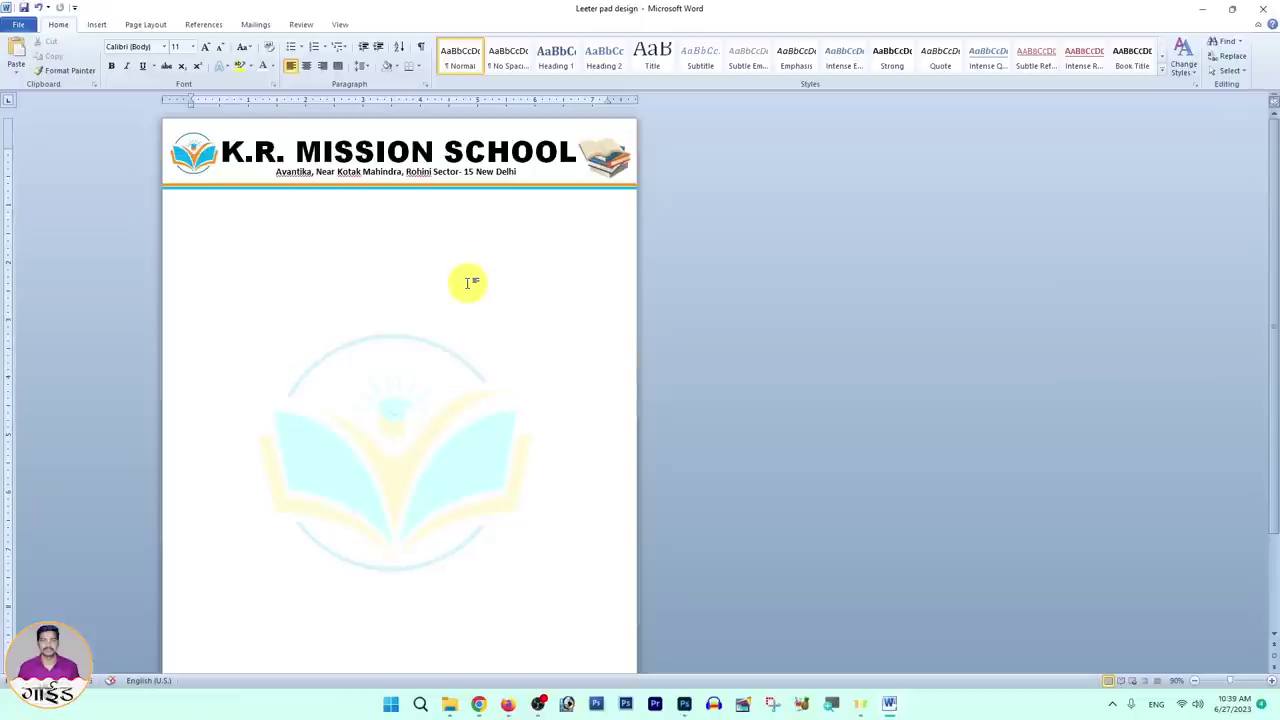
left_click(14, 24)
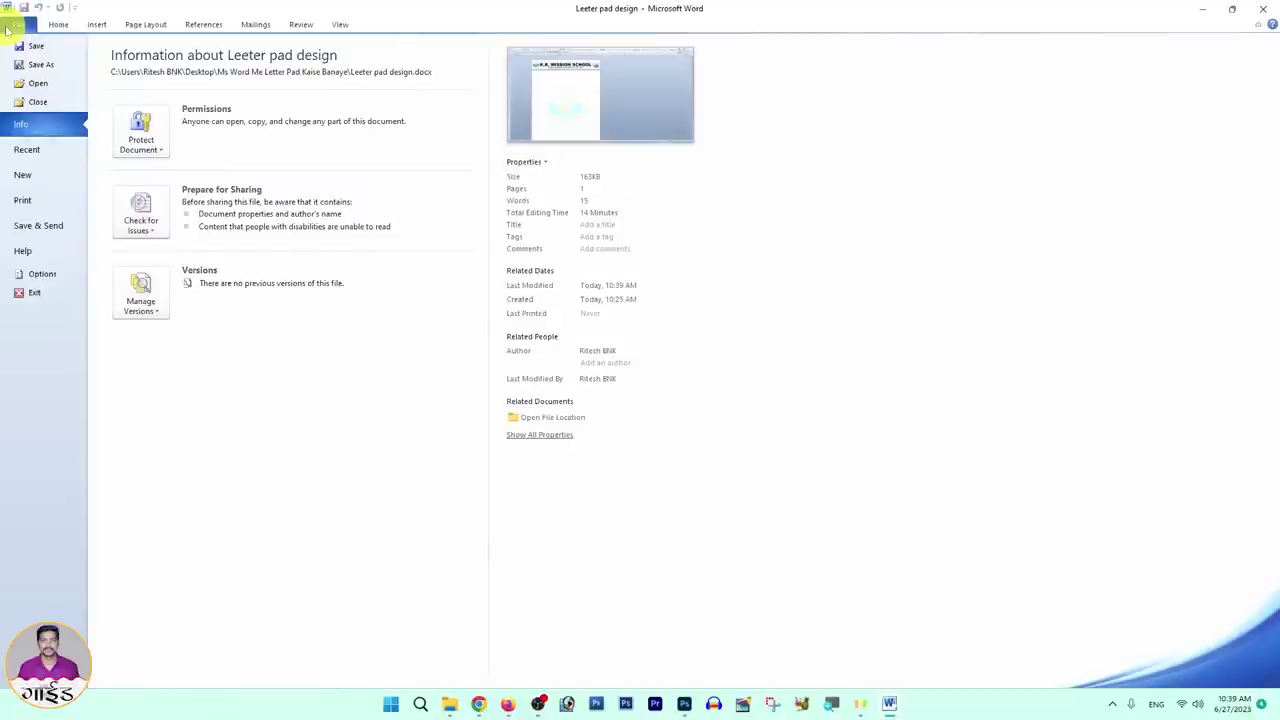
Step: Print-preview the letterhead with A4 paper and Narrow margins, then return to the page
left_click(33, 201)
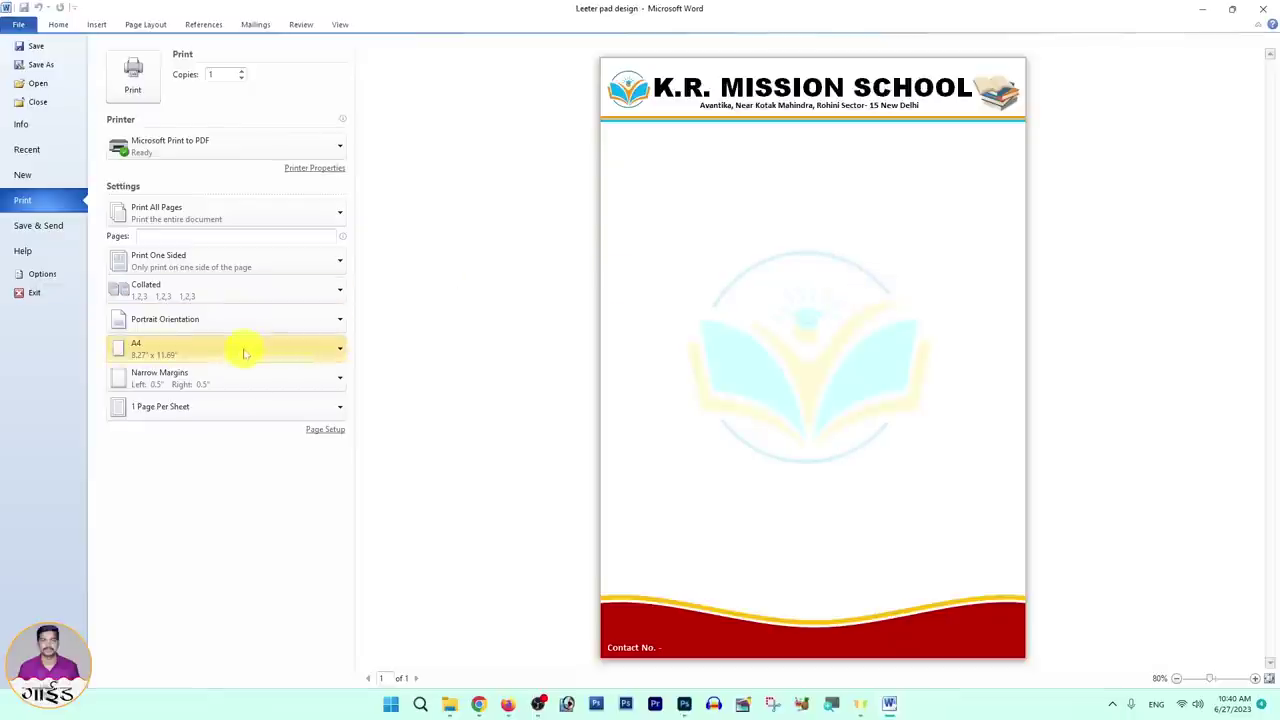
left_click(240, 349)
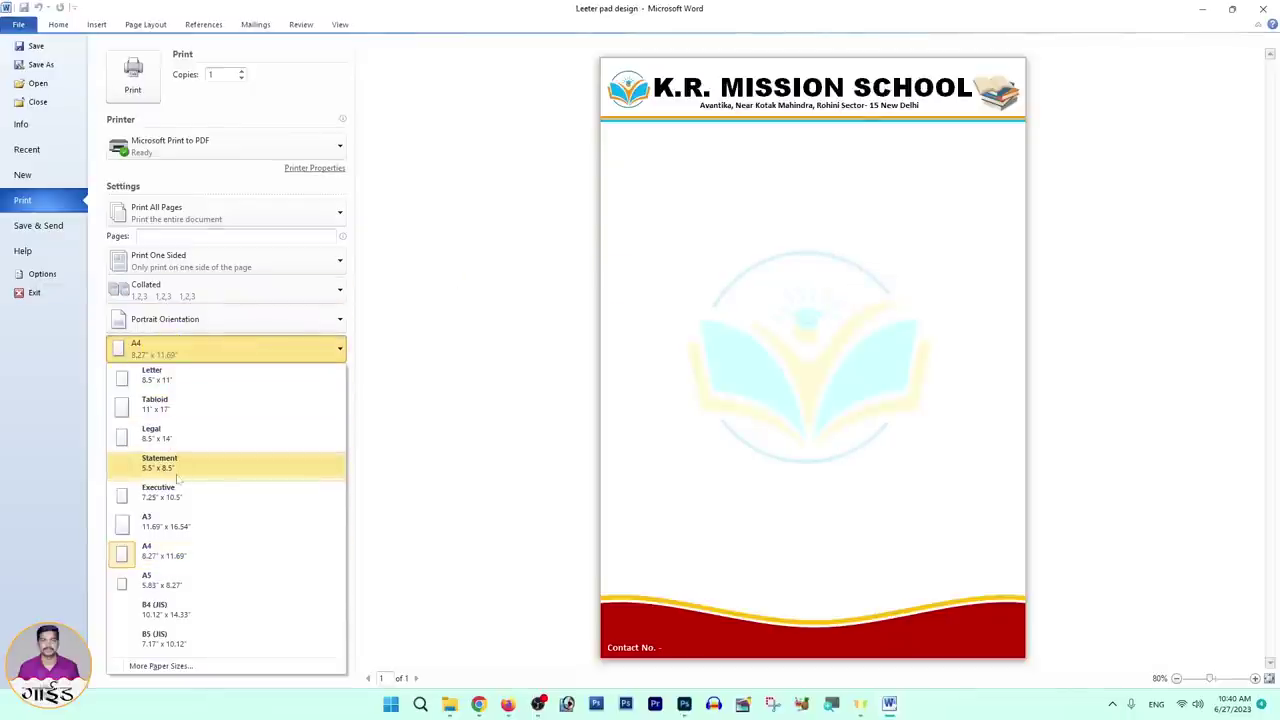
left_click(153, 556)
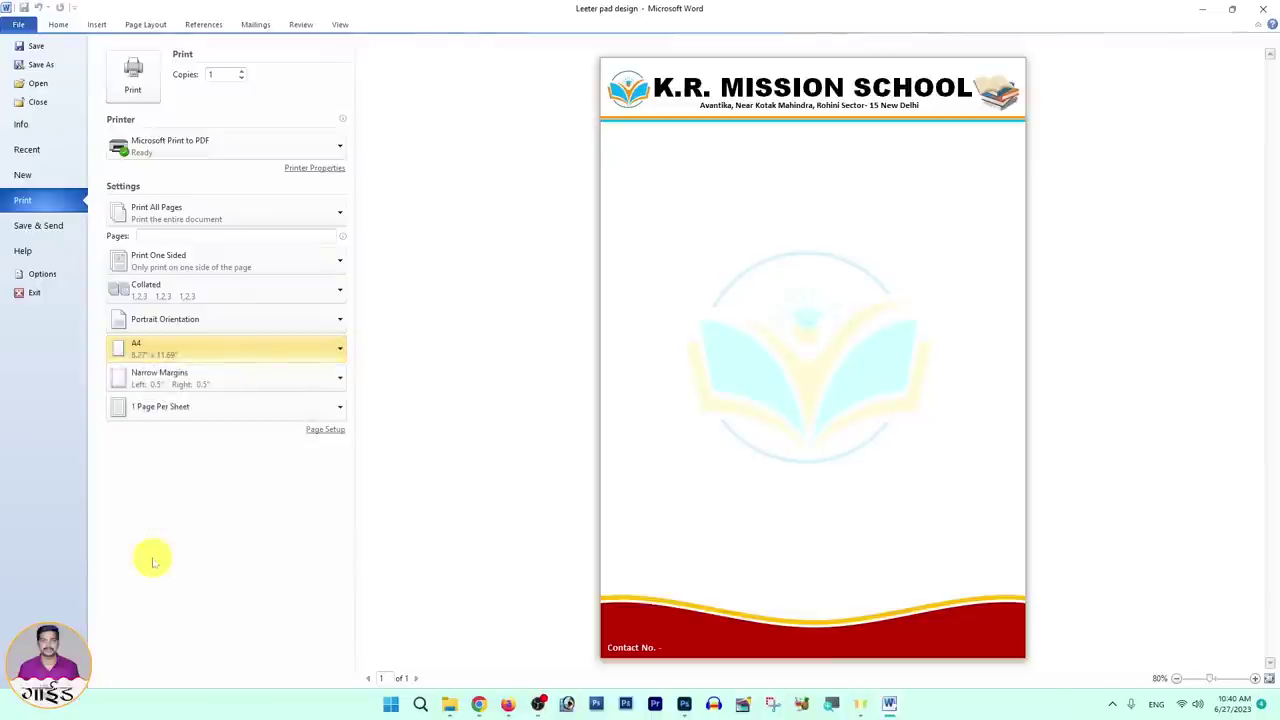
left_click(185, 390)
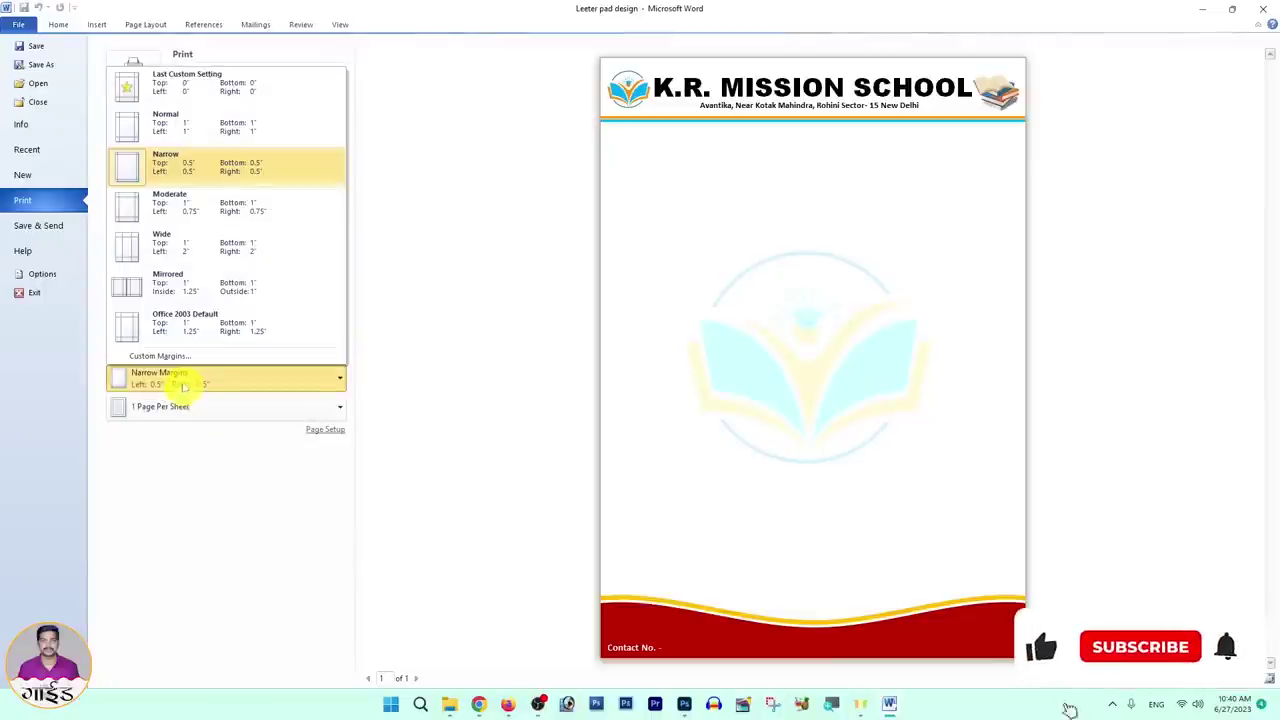
left_click(220, 162)
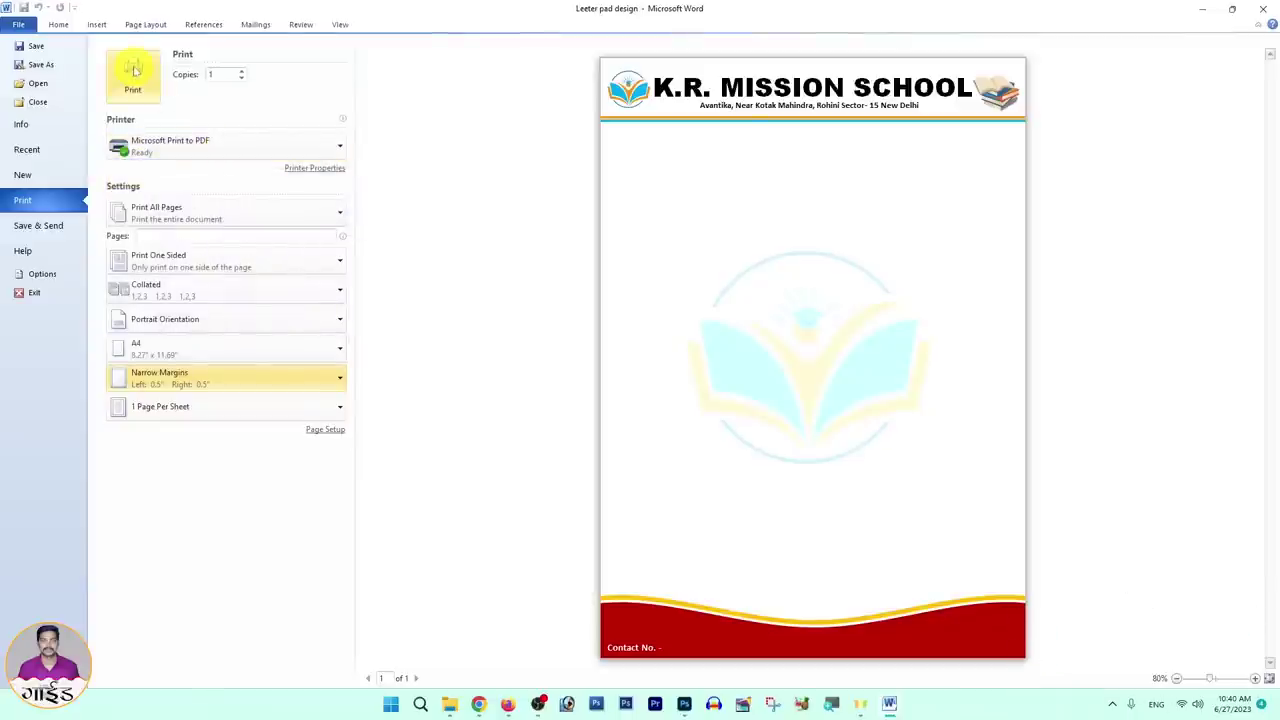
key("Escape")
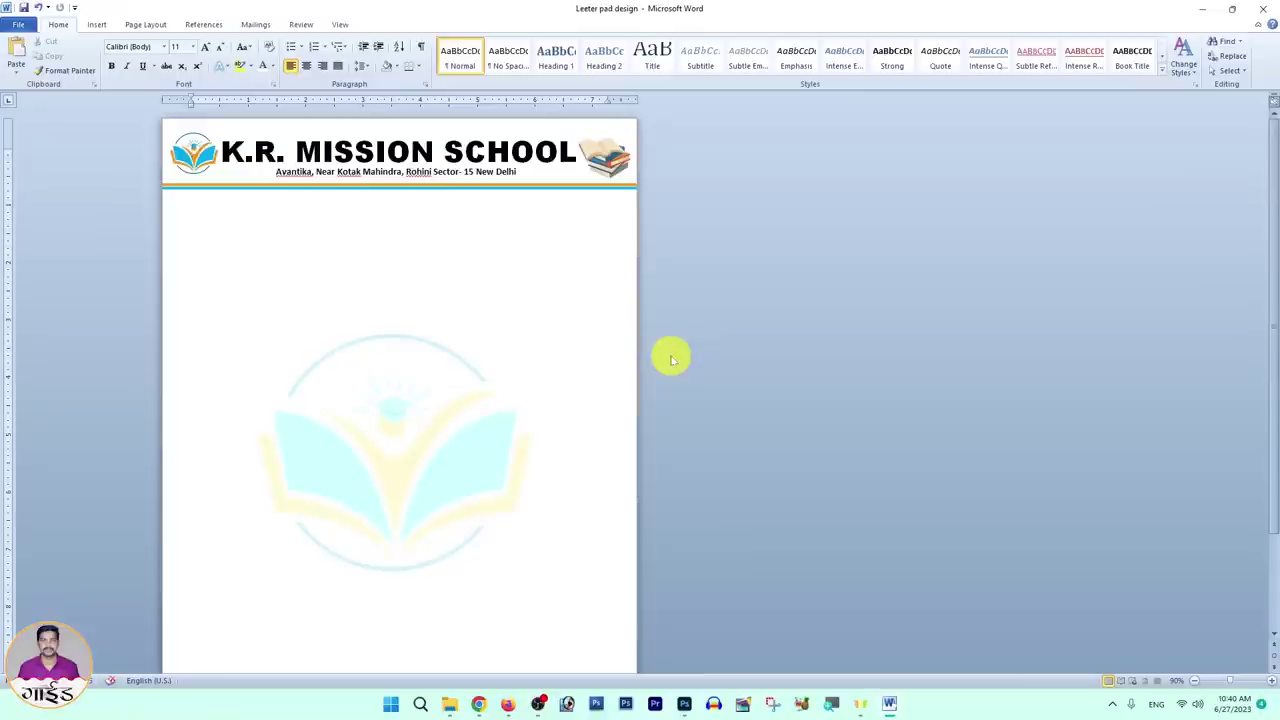